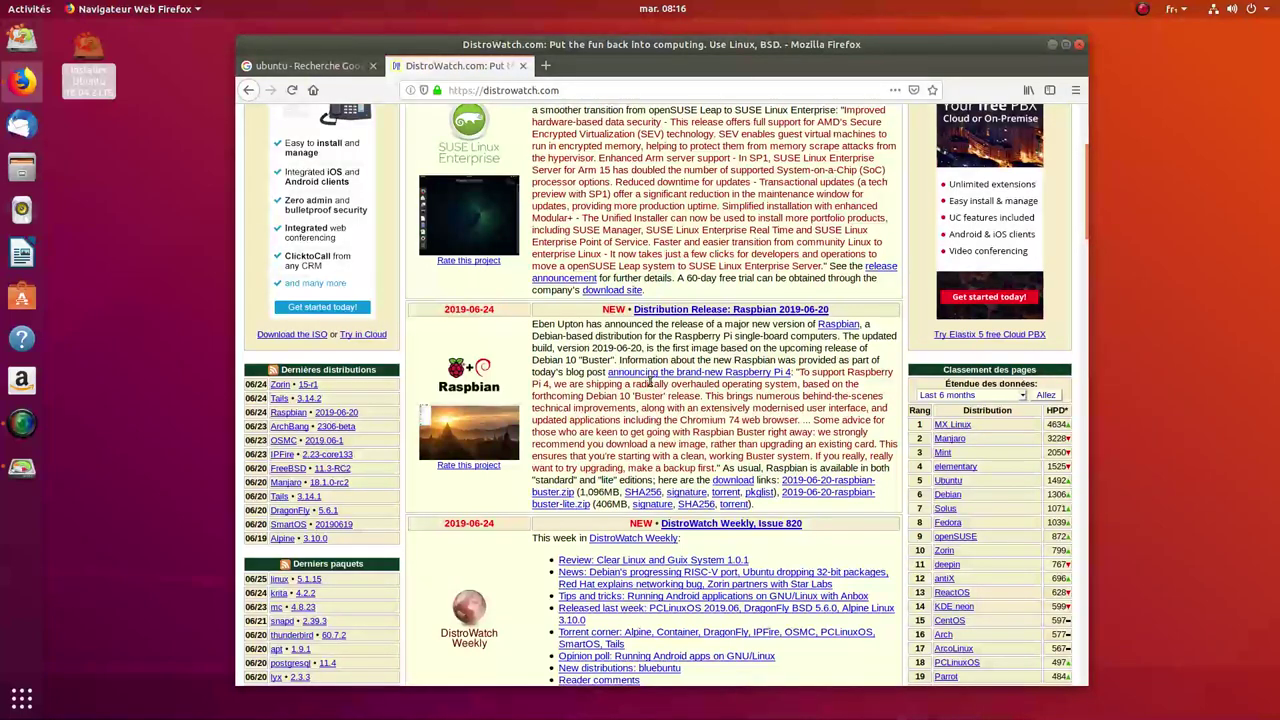
# Step: Go from Google's ubuntu results through Ubuntu-fr to the 'Télécharger Ubuntu 18.04 LTS' page
pyautogui.click(305, 65)
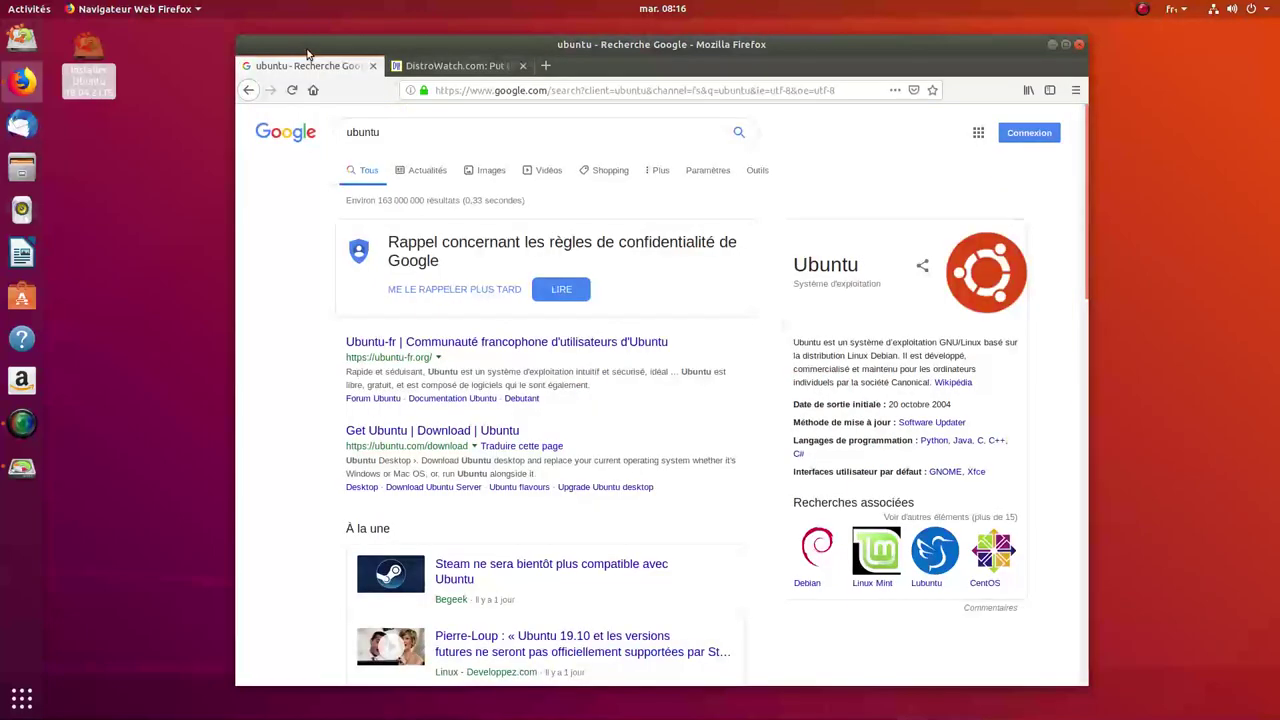
pyautogui.click(506, 346)
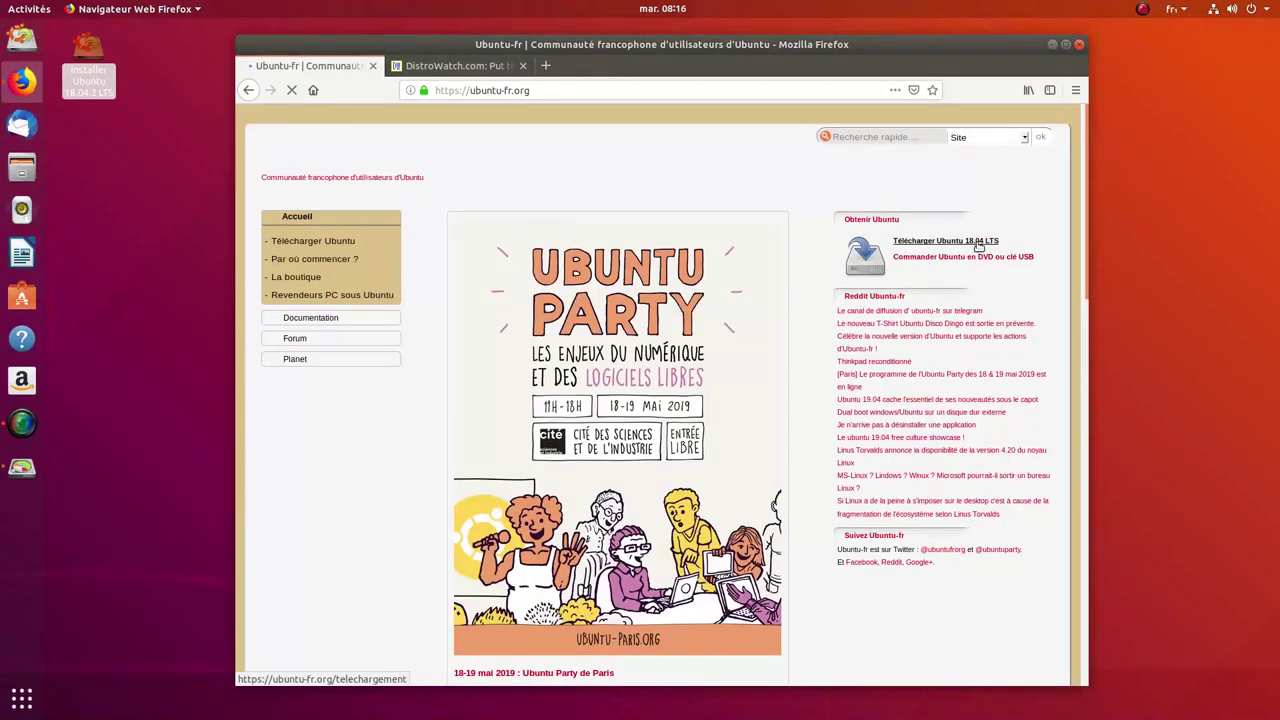
pyautogui.click(979, 246)
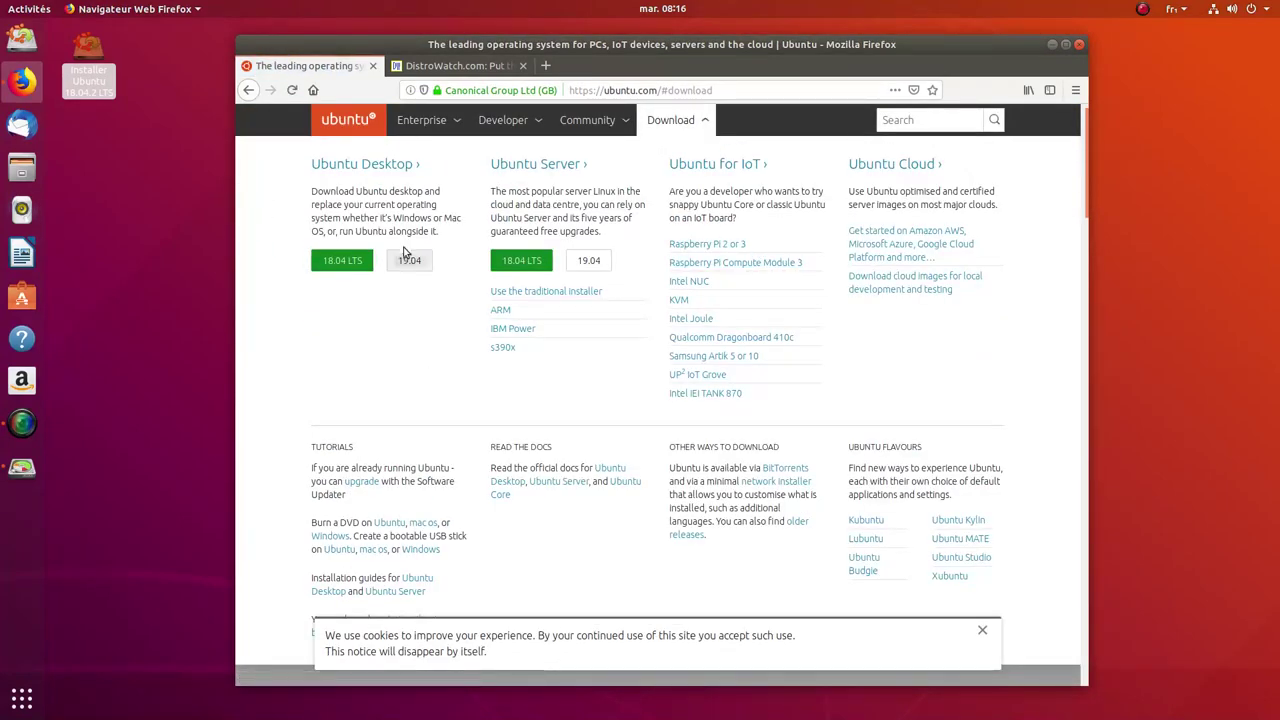
# Step: Browse the Ubuntu Desktop download page, then close Firefox with all its tabs
pyautogui.click(343, 169)
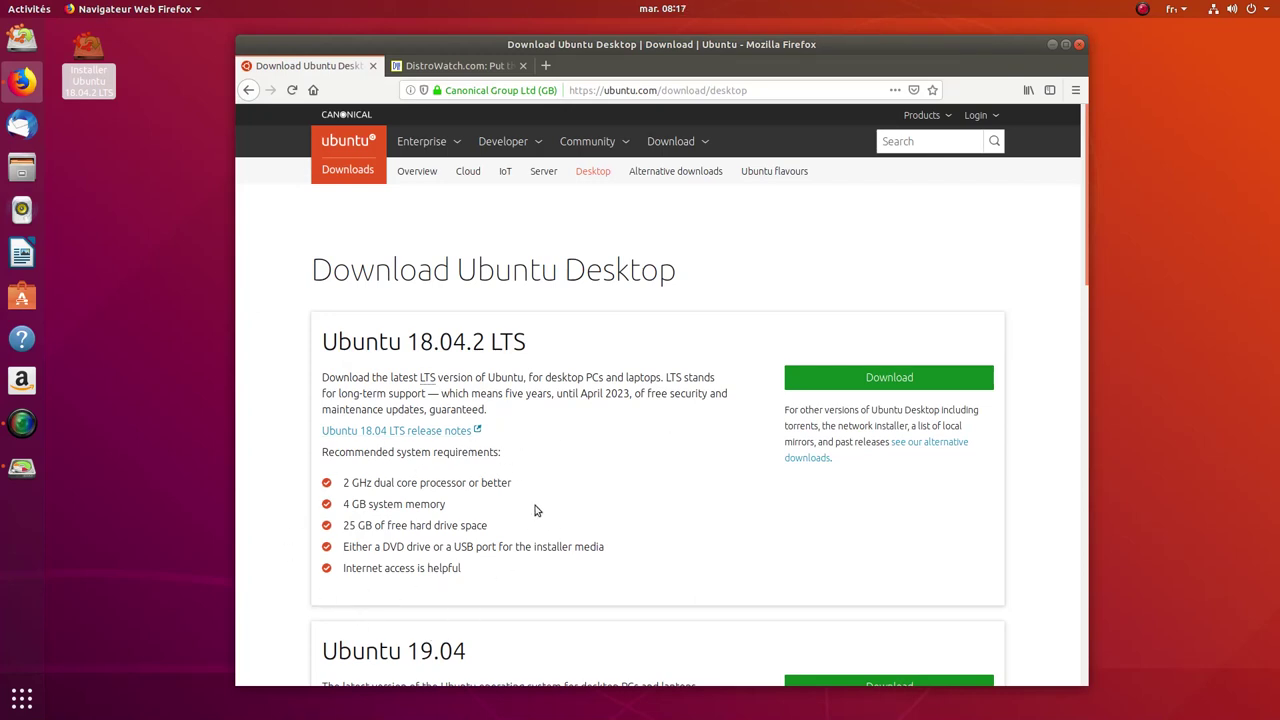
pyautogui.scroll(-1, 599, 478)
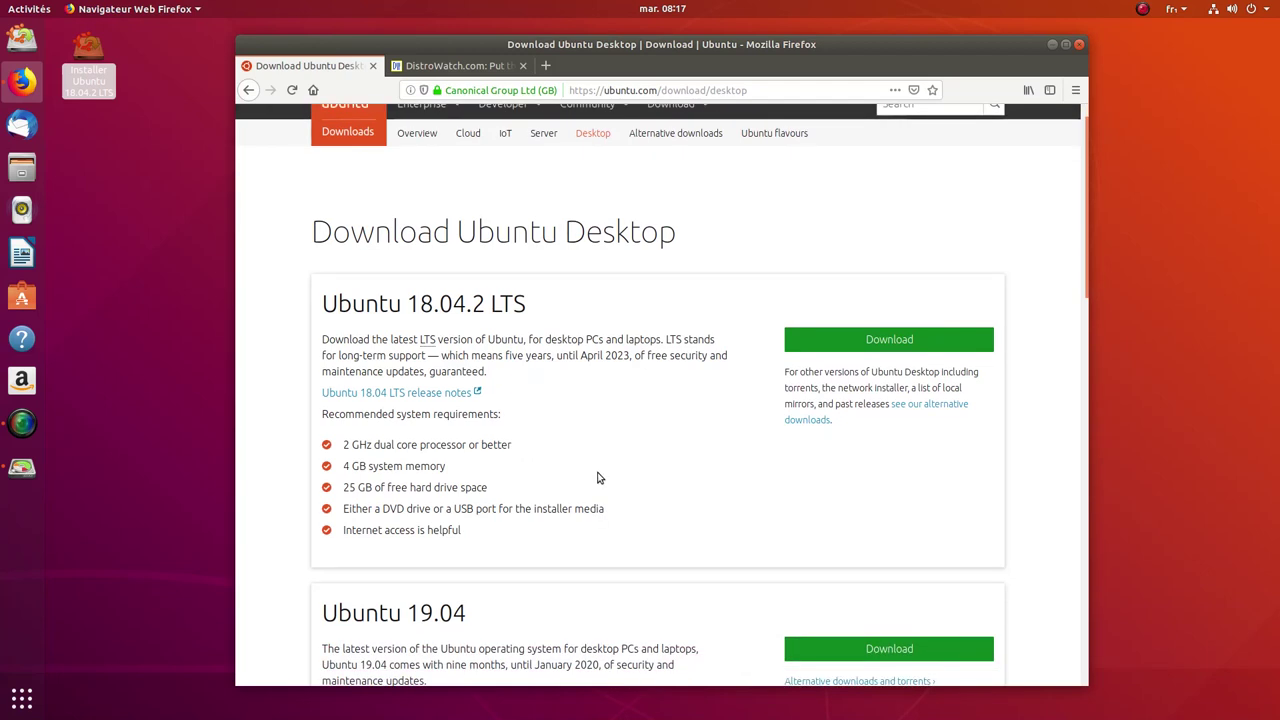
pyautogui.scroll(-3, 599, 478)
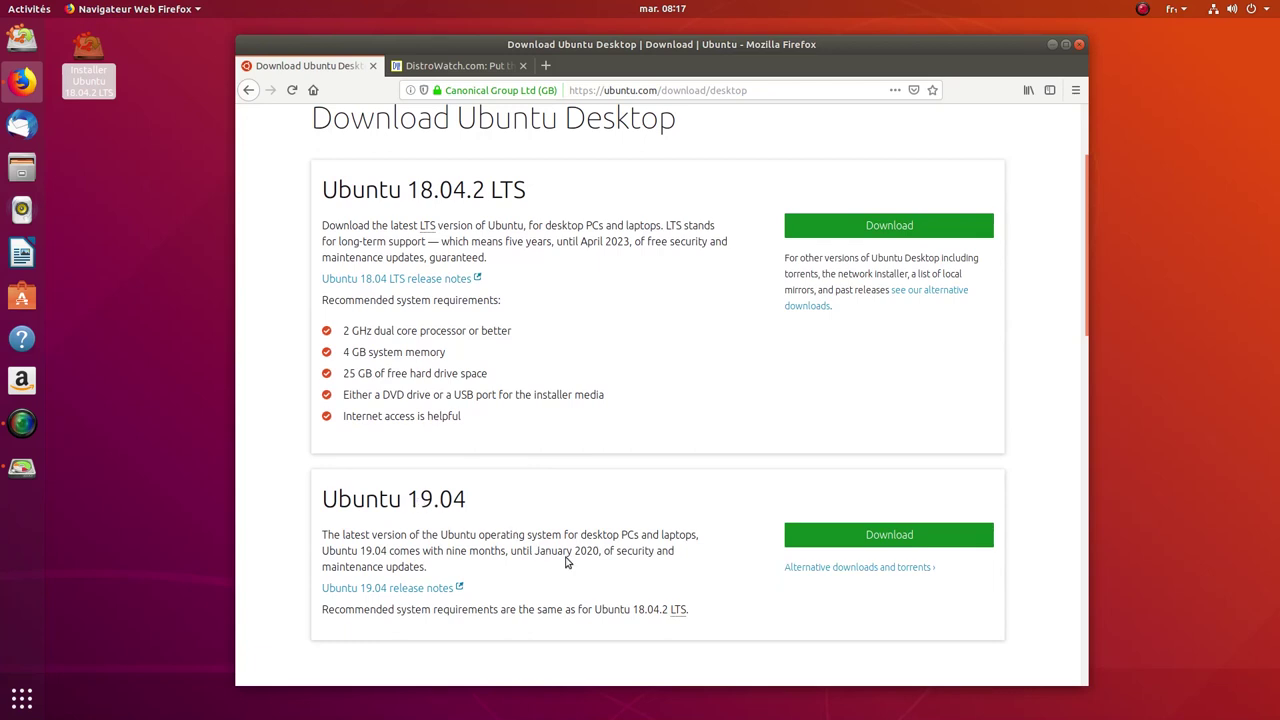
pyautogui.scroll(3, 568, 436)
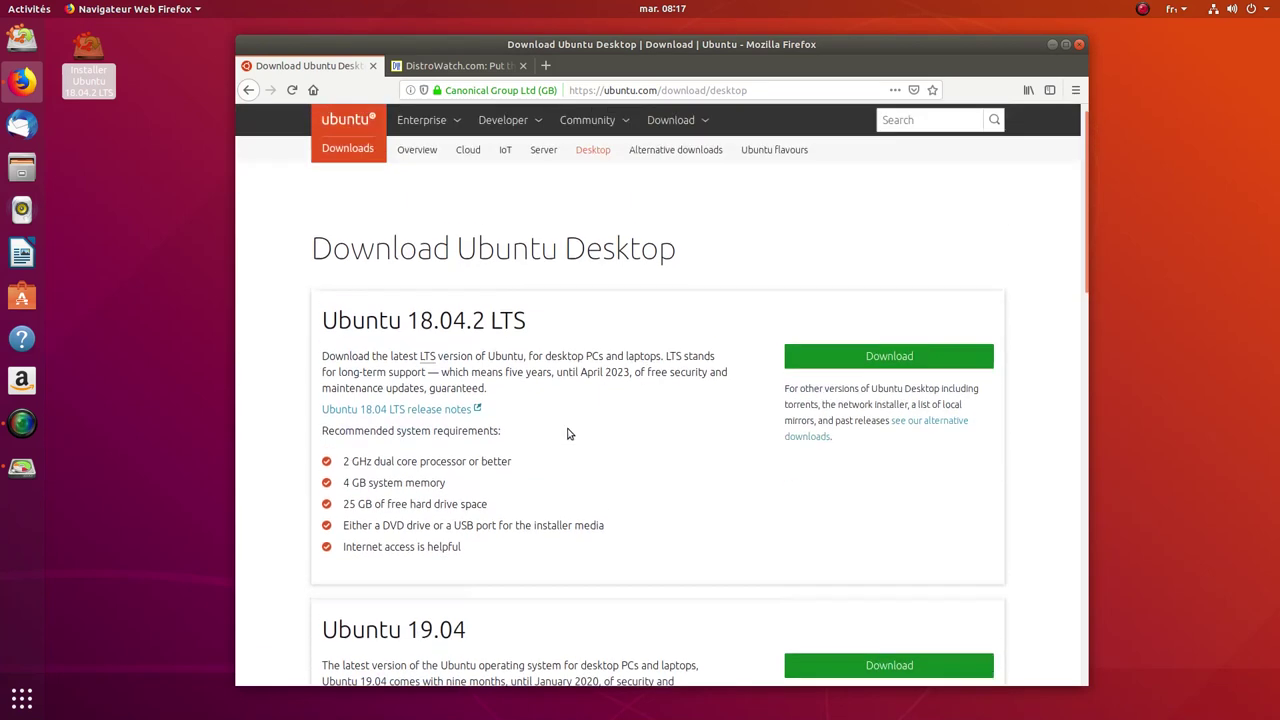
pyautogui.click(1080, 46)
pyautogui.click(790, 400)
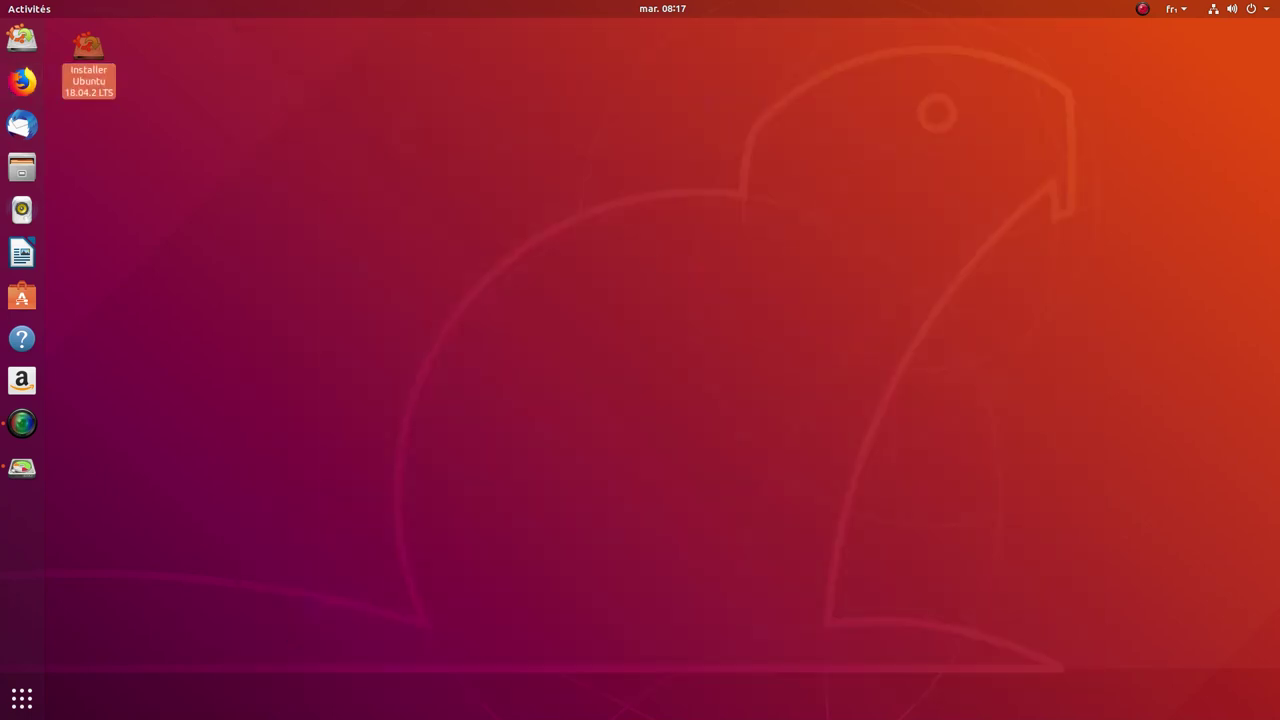
# Step: Launch GParted and replace the msdos partition table on /dev/sda with a new gpt table
pyautogui.click(22, 467)
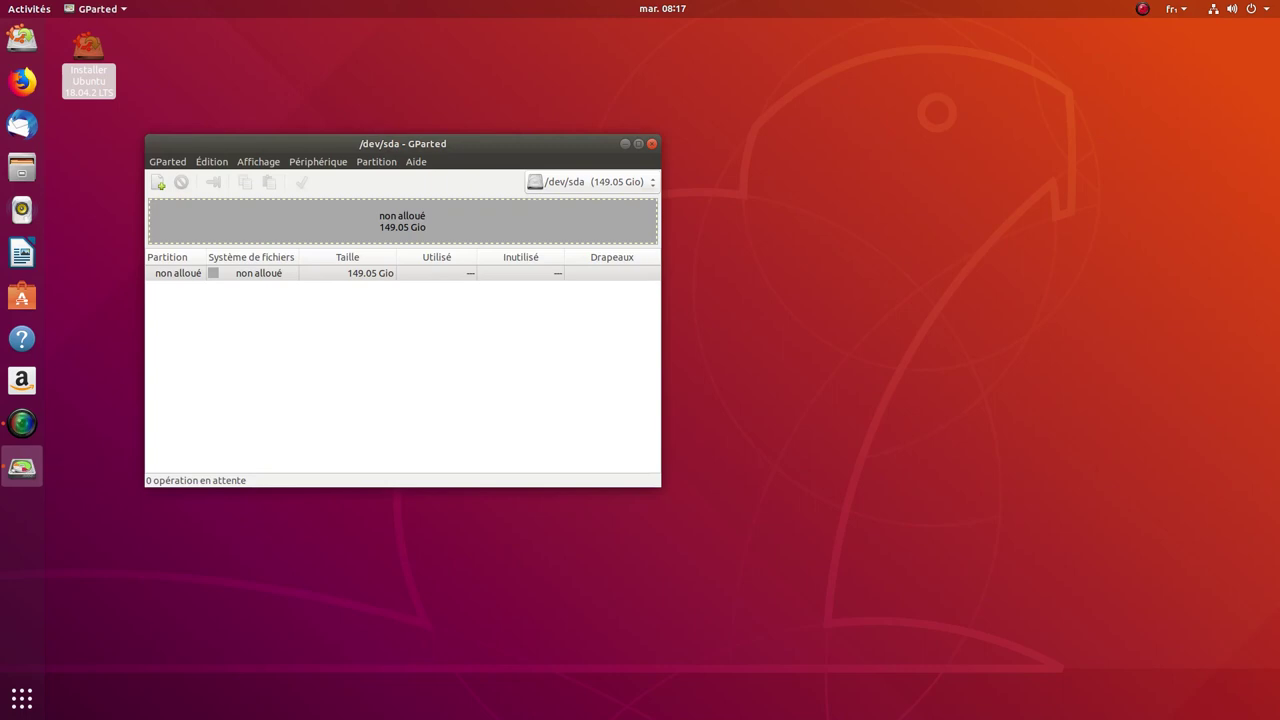
pyautogui.click(376, 161)
pyautogui.moveTo(318, 161)
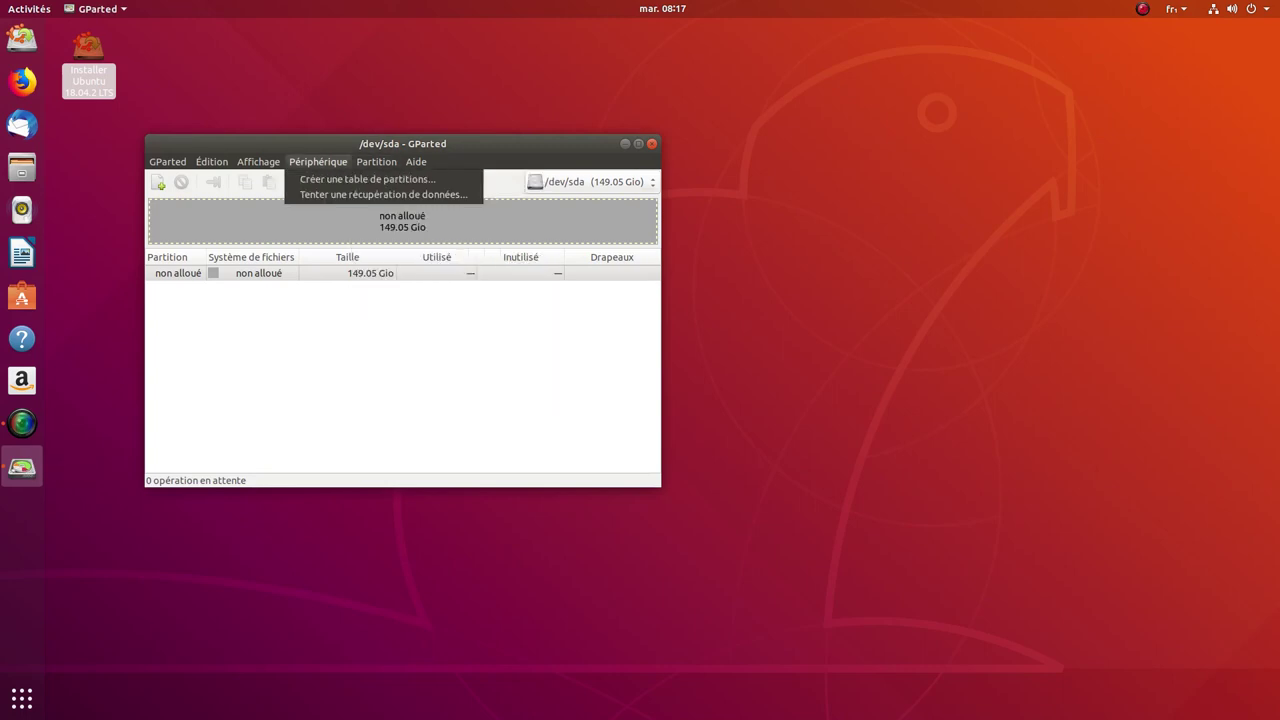
pyautogui.click(366, 179)
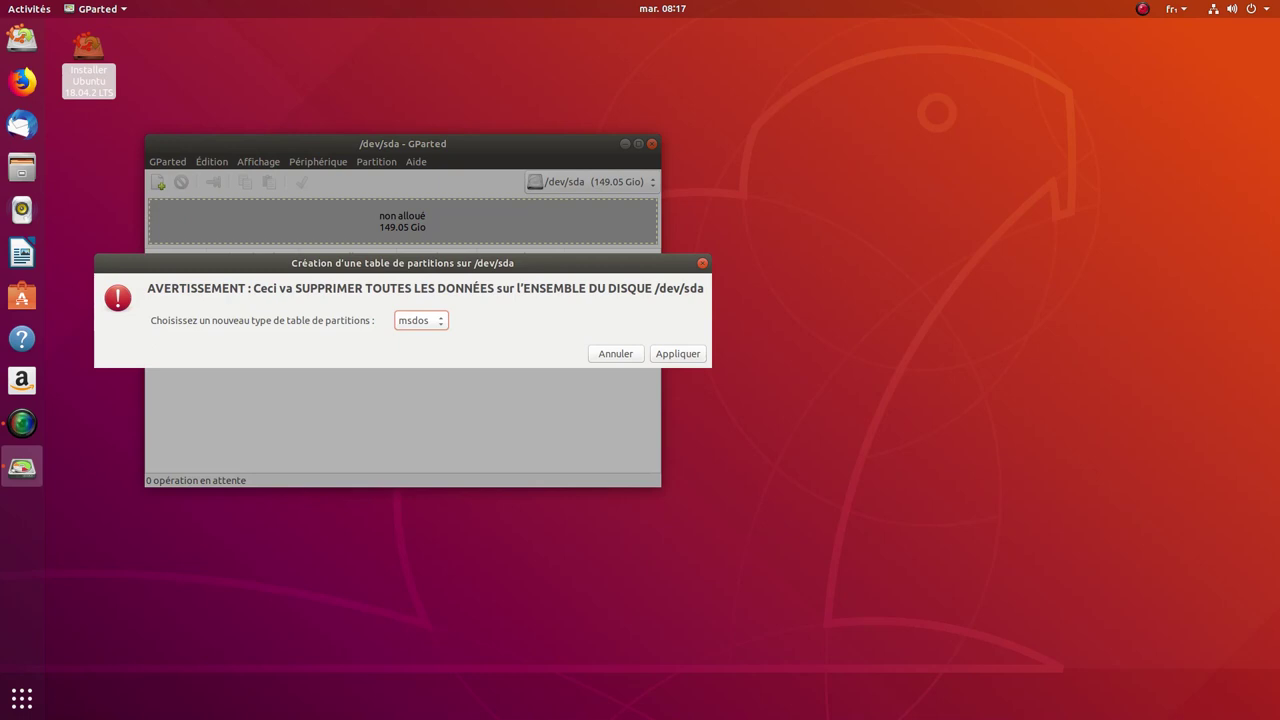
pyautogui.press('space')
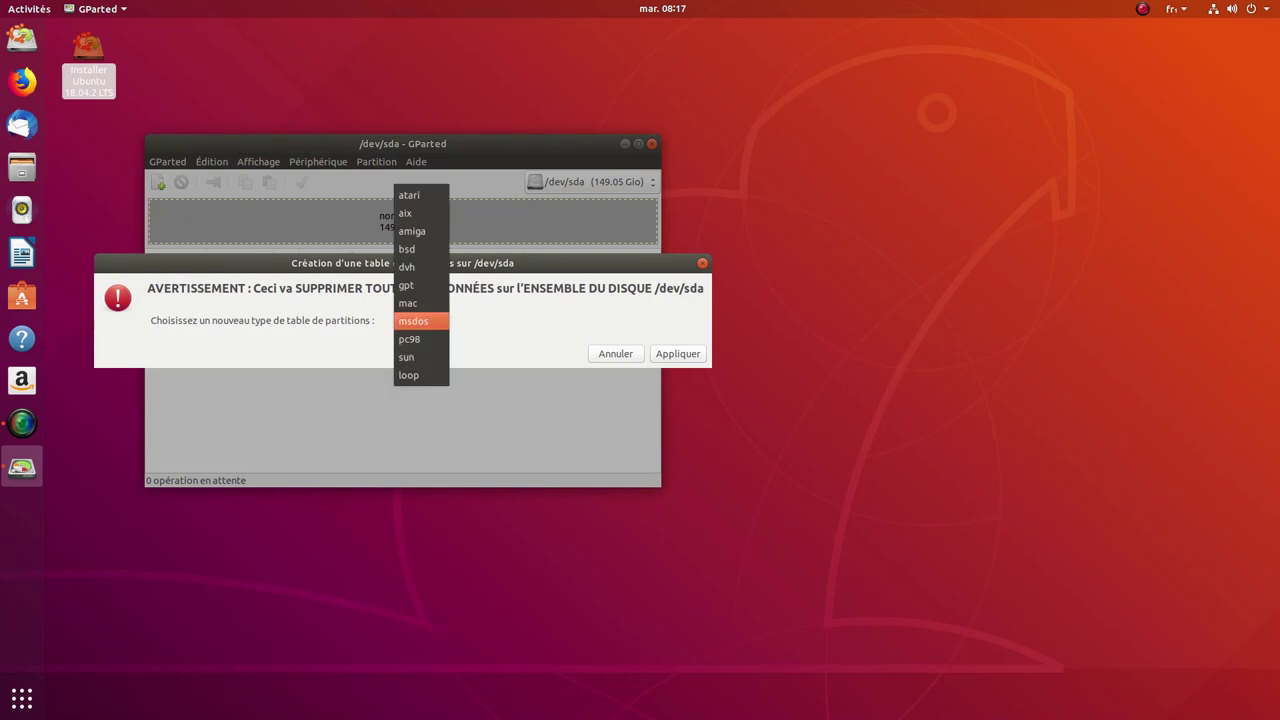
pyautogui.press('Up')
pyautogui.press('Up')
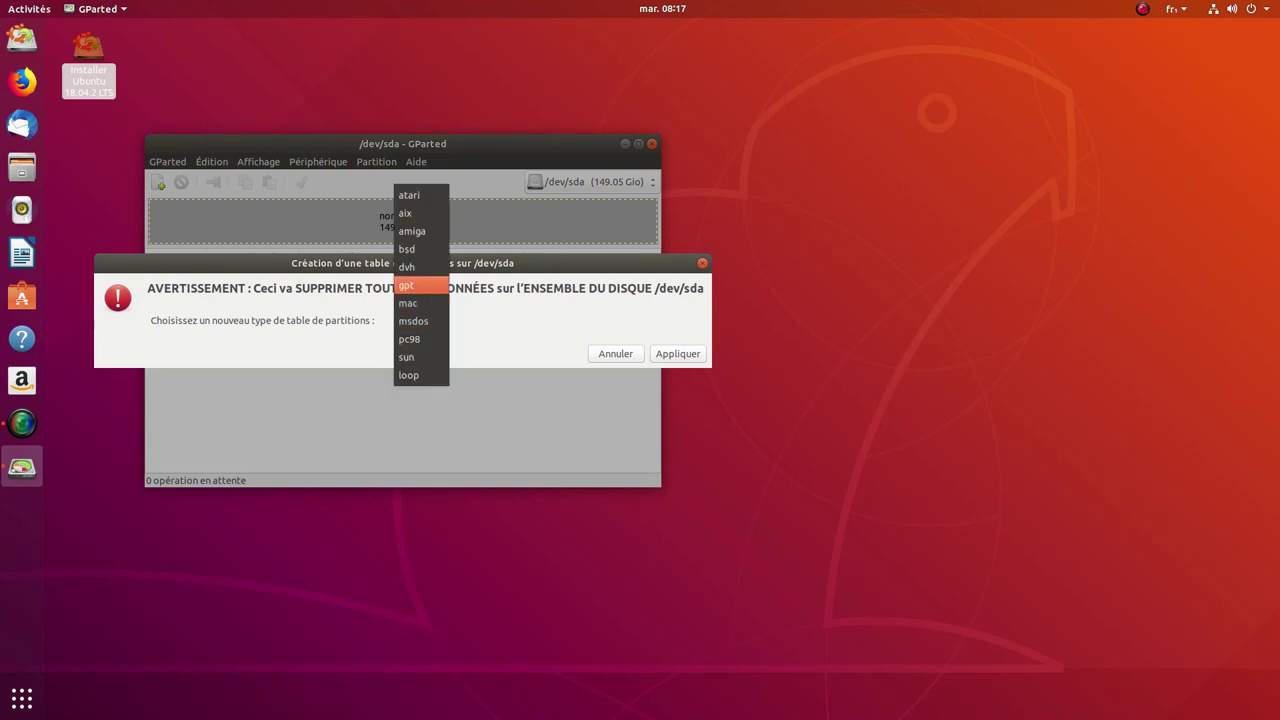
pyautogui.press('Return')
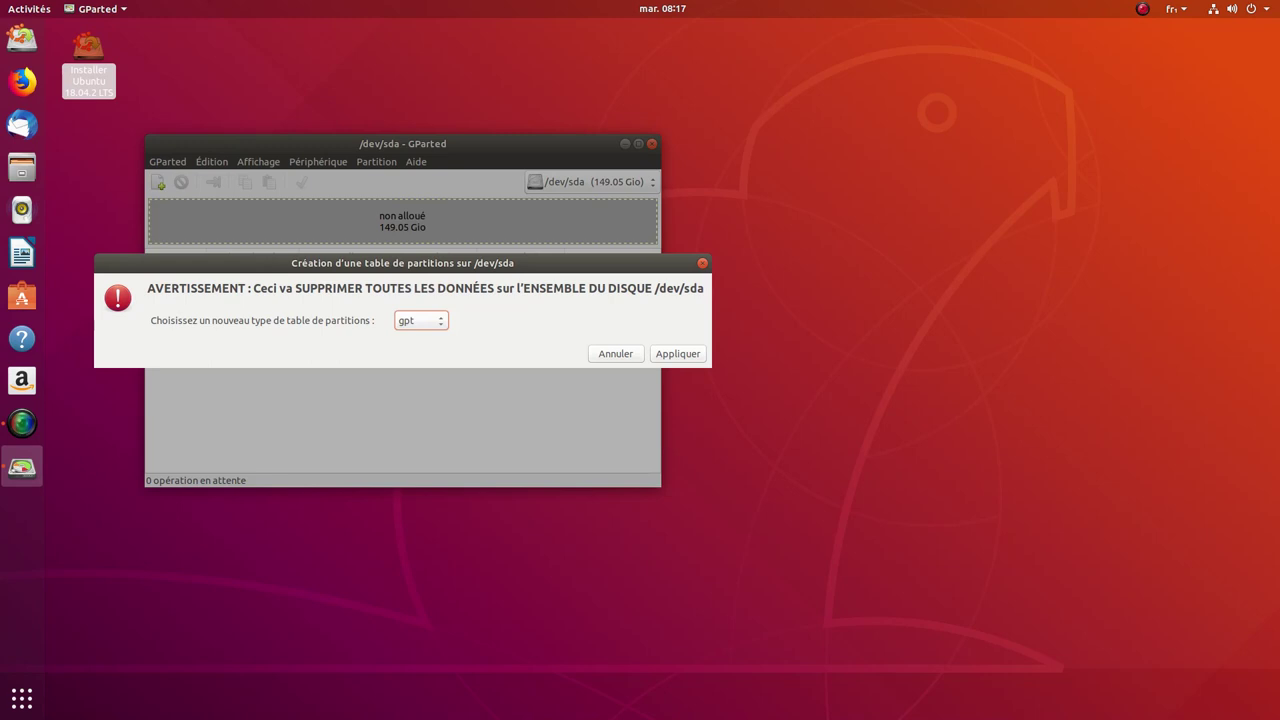
pyautogui.press('Tab')
pyautogui.press('Tab')
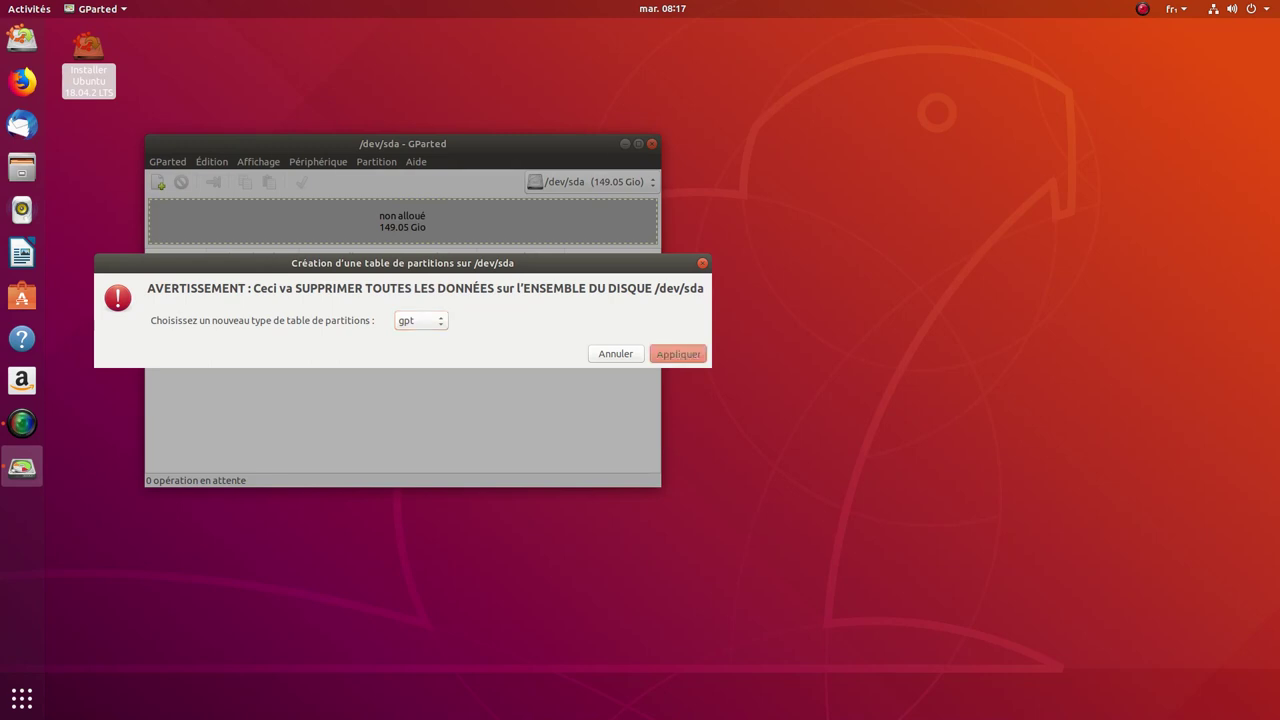
pyautogui.press('Return')
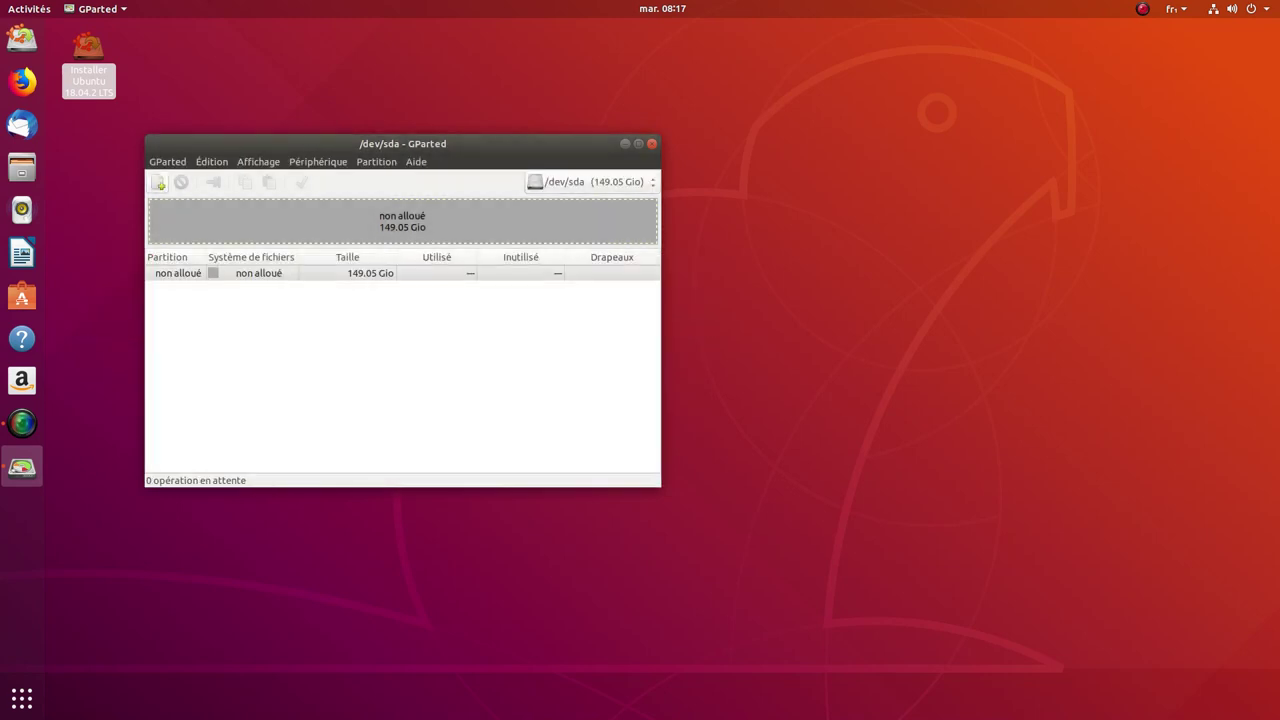
# Step: Add a 2048 MiB linux-swap partition in the unallocated space
pyautogui.click(157, 183)
pyautogui.doubleClick(360, 324)
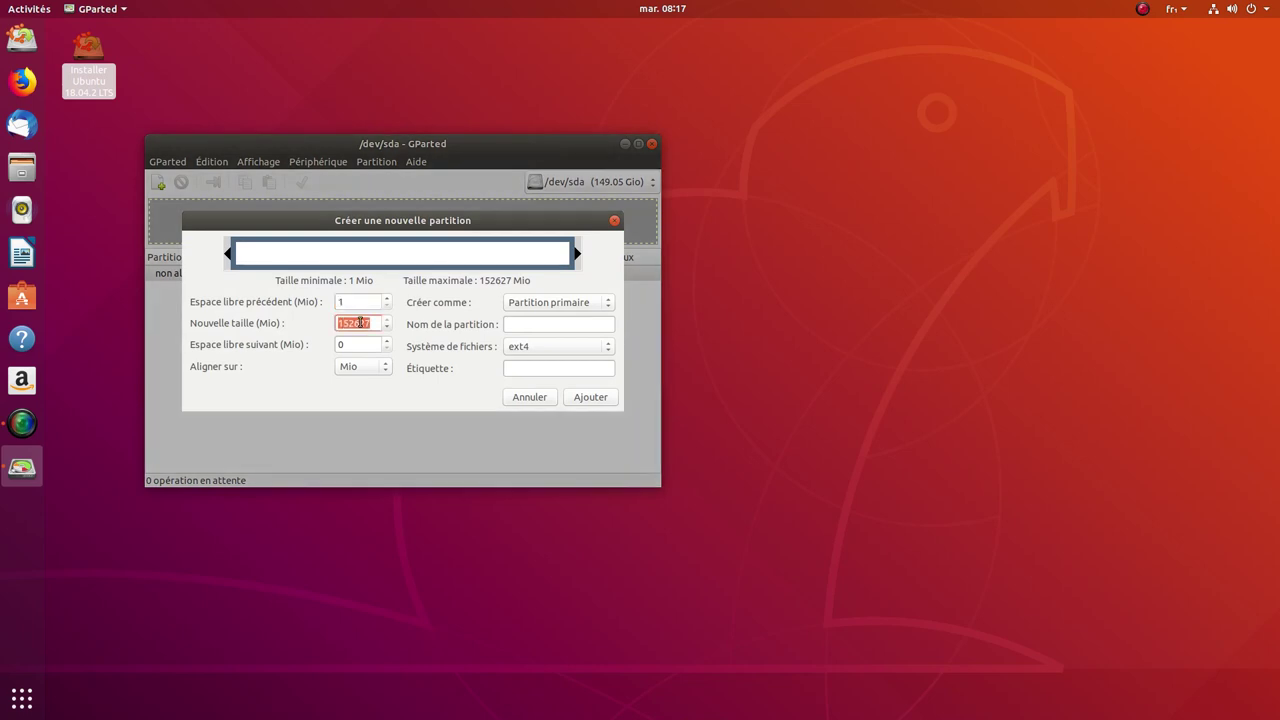
pyautogui.write('2048')
pyautogui.click(558, 346)
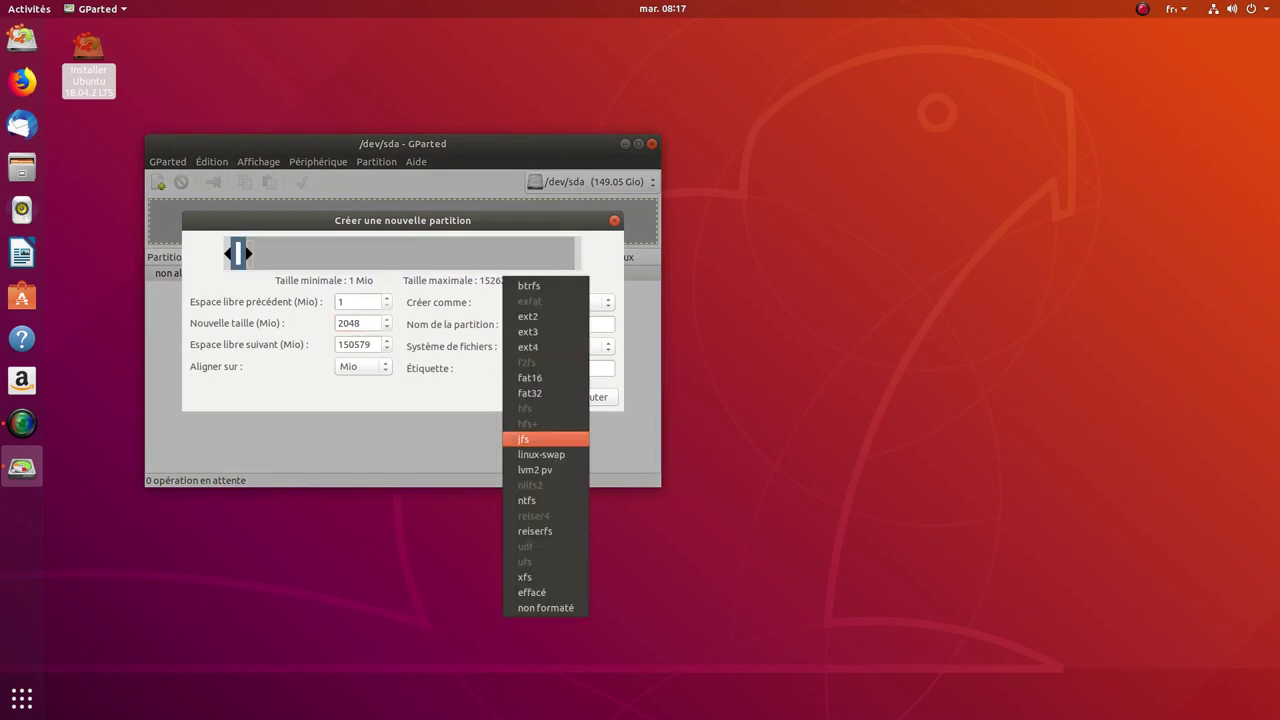
pyautogui.click(546, 445)
pyautogui.click(590, 397)
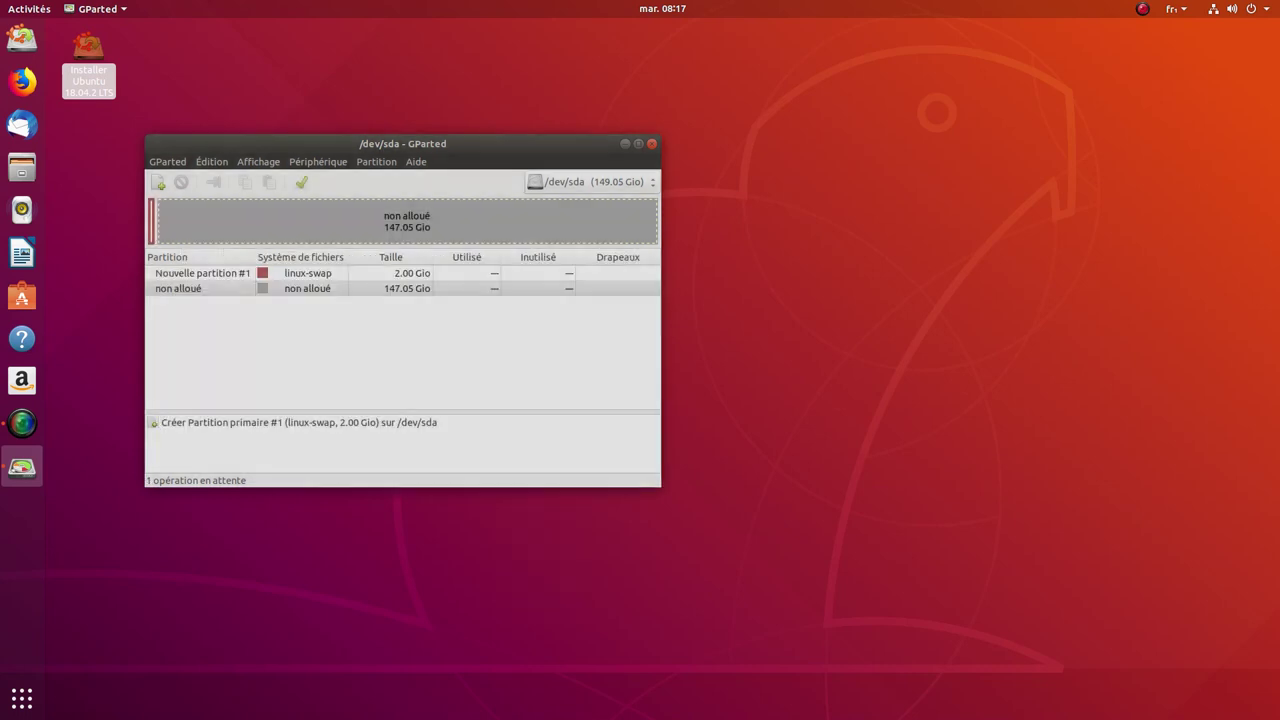
# Step: Add a 25000 MiB ext4 partition labelled '/'
pyautogui.click(158, 183)
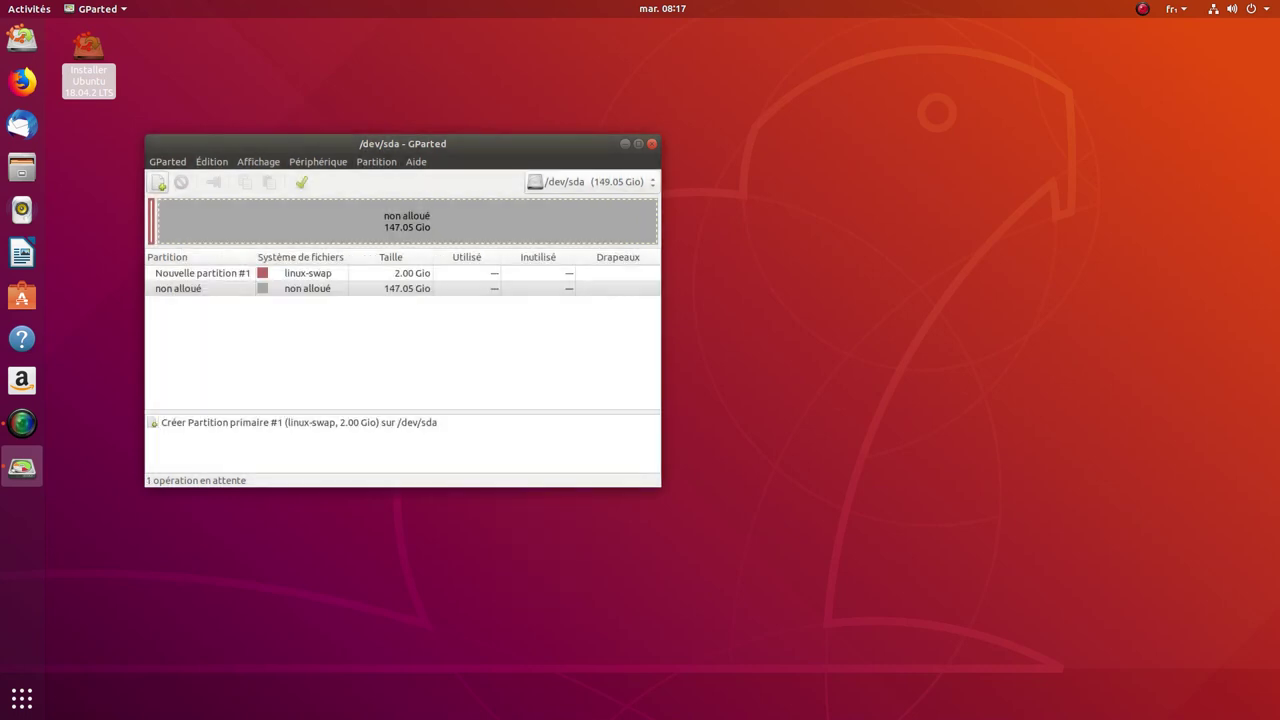
pyautogui.doubleClick(361, 323)
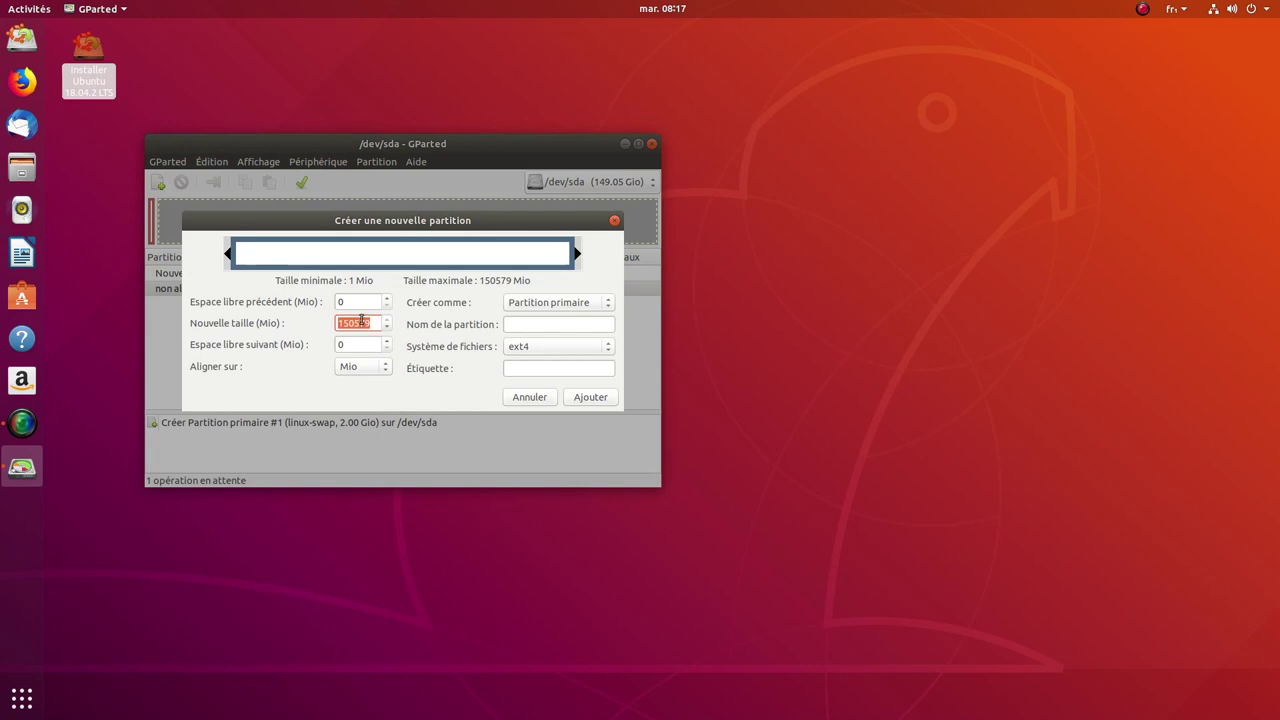
pyautogui.write('25000')
pyautogui.click(531, 363)
pyautogui.write('/')
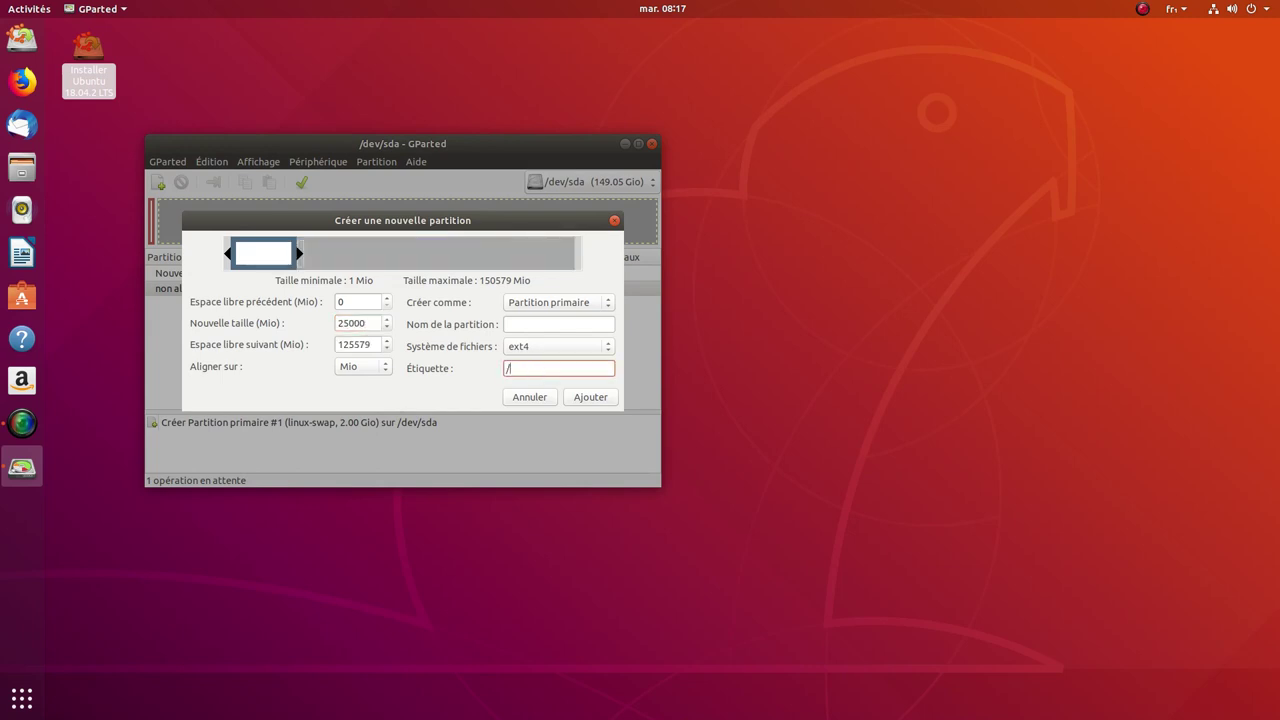
pyautogui.press('Return')
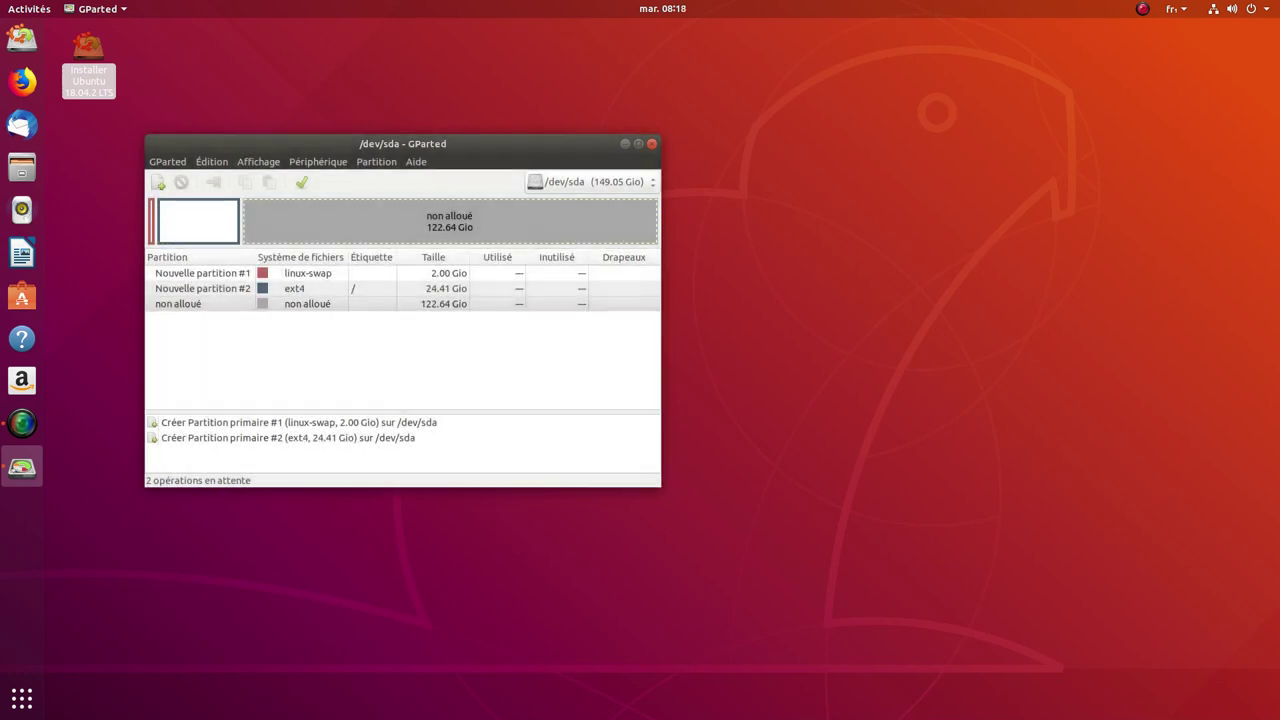
# Step: Apply the two pending partition operations
pyautogui.click(301, 182)
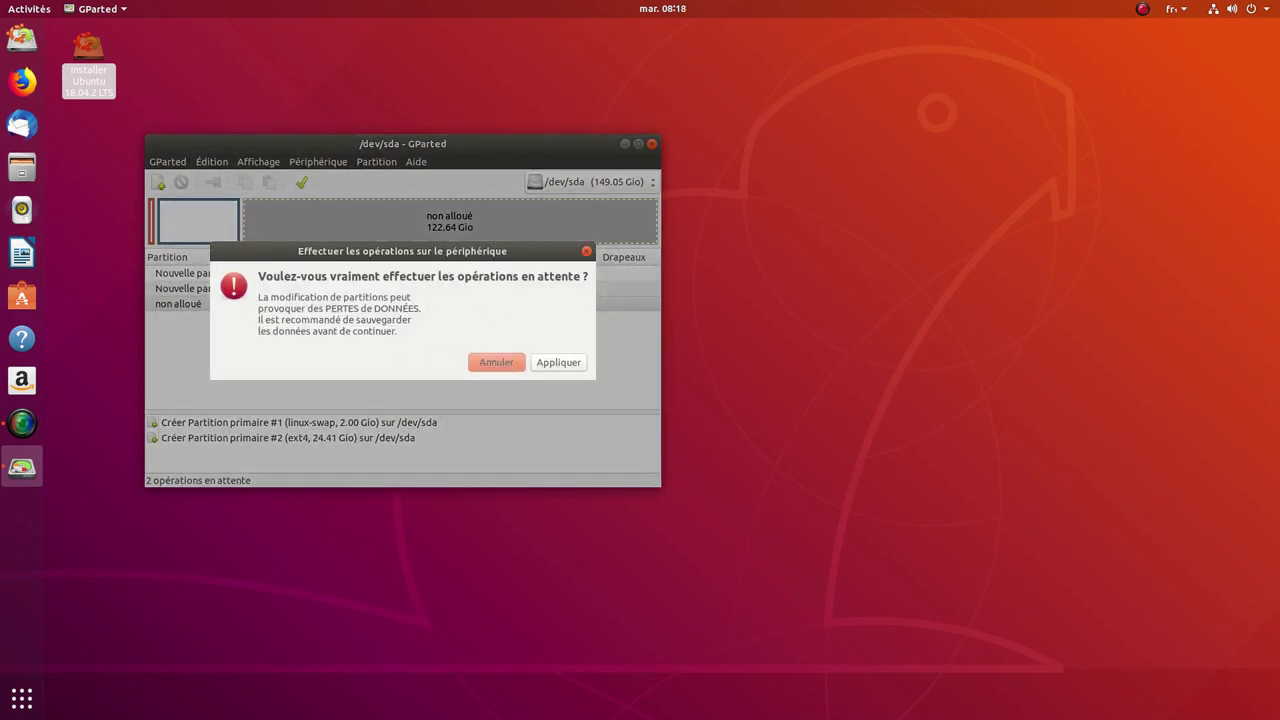
pyautogui.press('Tab')
pyautogui.press('Return')
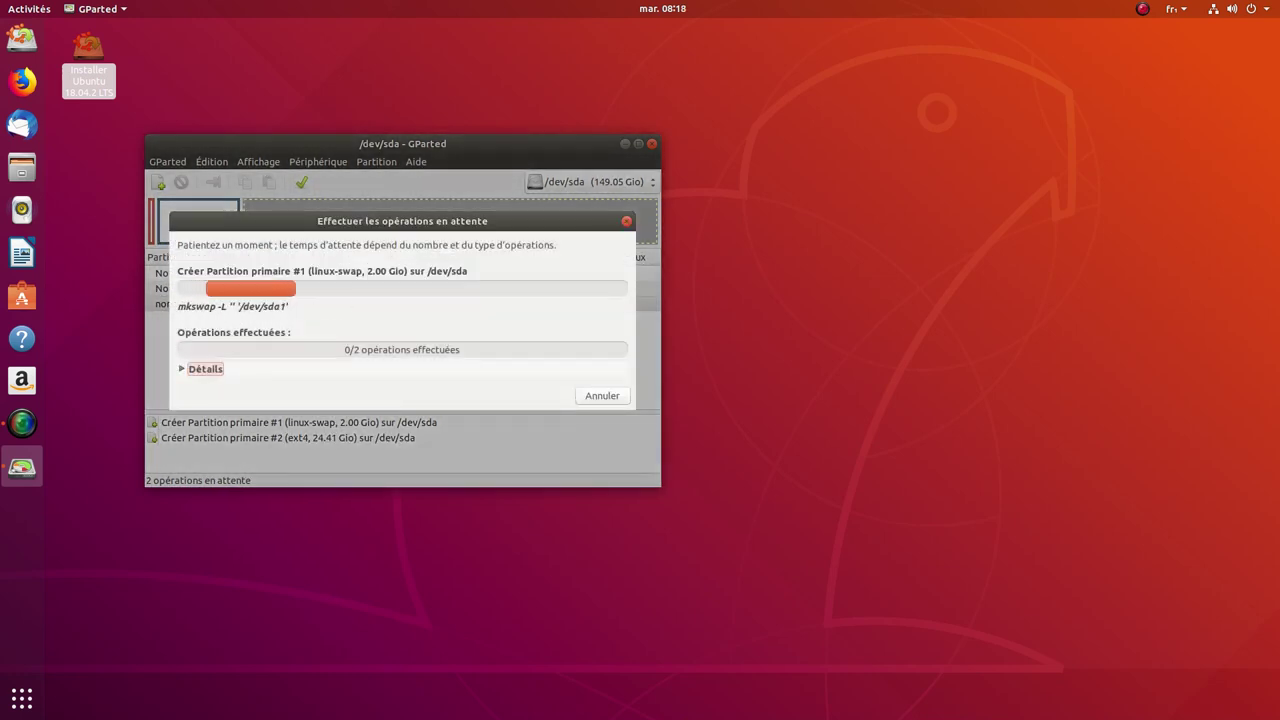
pyautogui.click(27, 709)
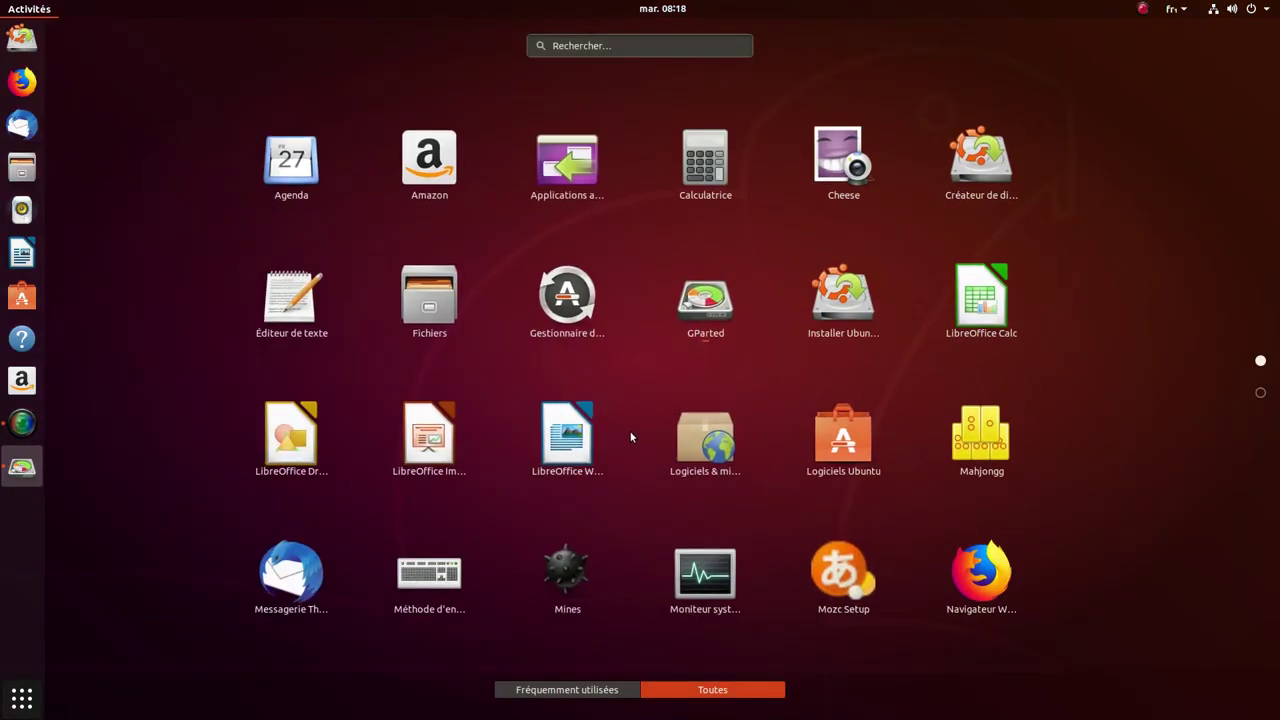
# Step: Check in Settings that the system is Ubuntu 18.04.2 LTS, then dismiss GParted's operations report
pyautogui.scroll(-1, 631, 436)
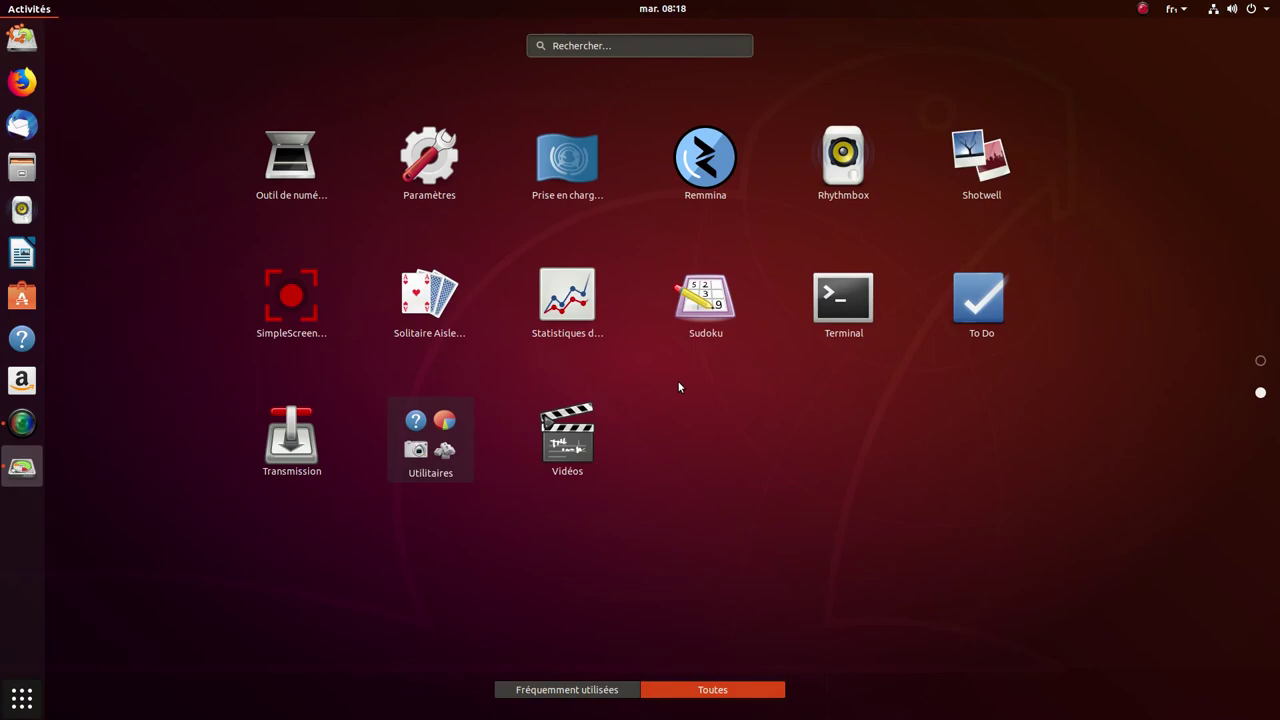
pyautogui.click(433, 161)
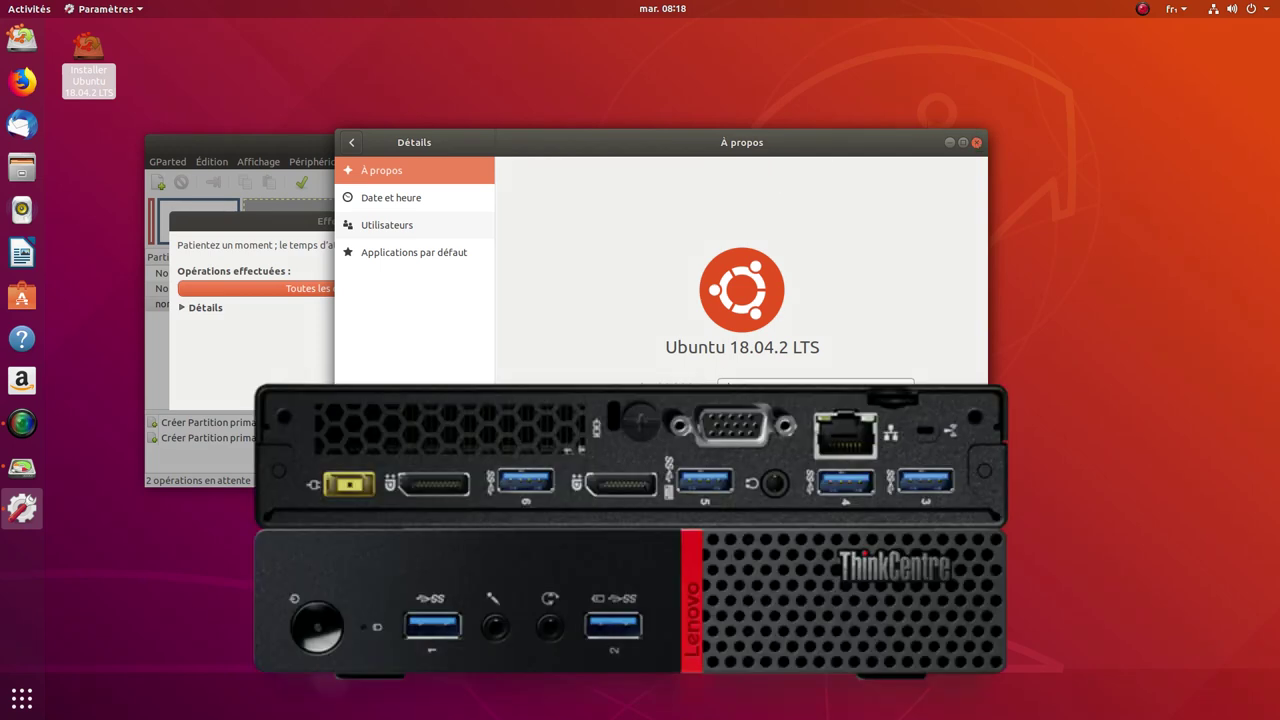
pyautogui.click(976, 142)
pyautogui.press('Return')
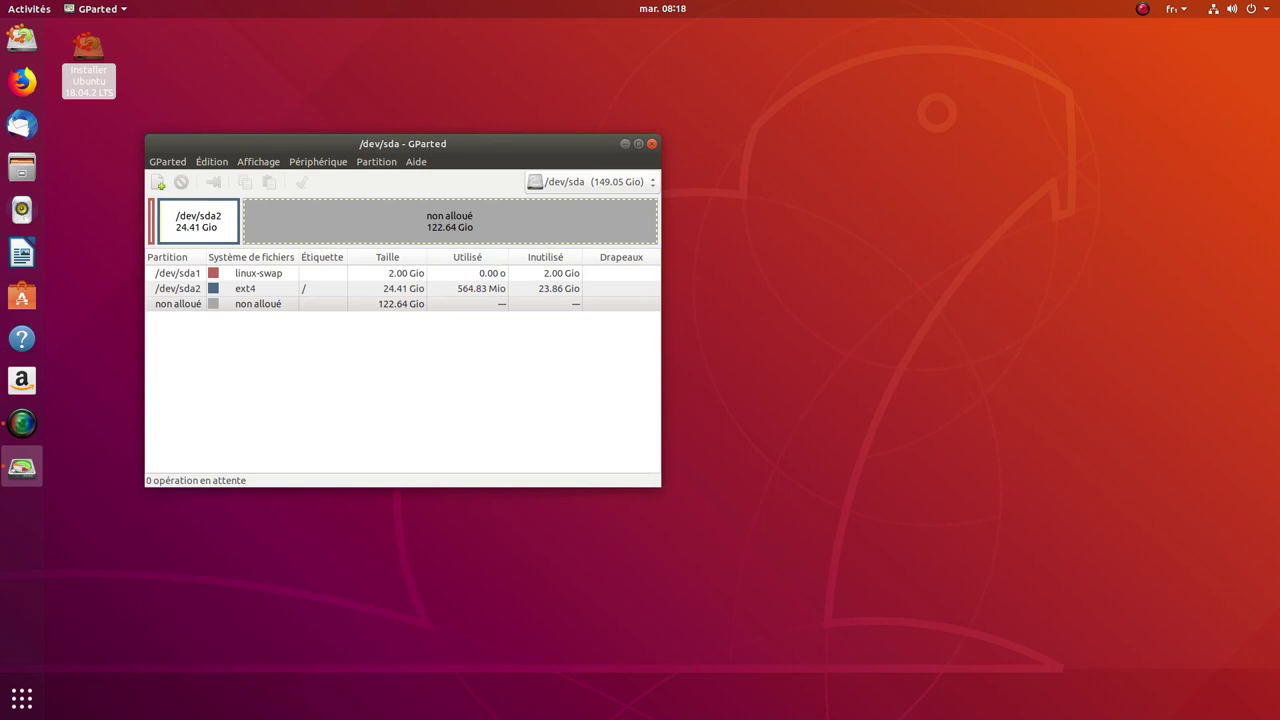
# Step: Close GParted and continue past the installer's welcome, keyboard and updates pages with default choices
pyautogui.click(651, 143)
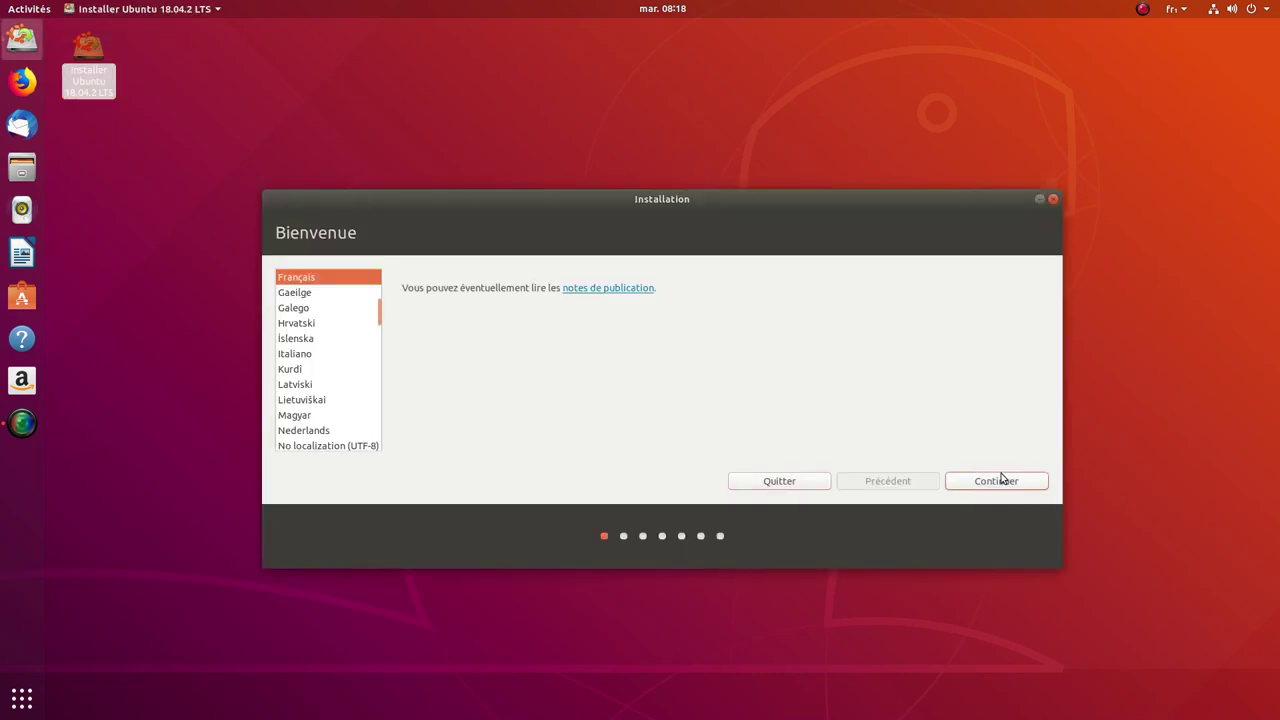
pyautogui.click(1000, 481)
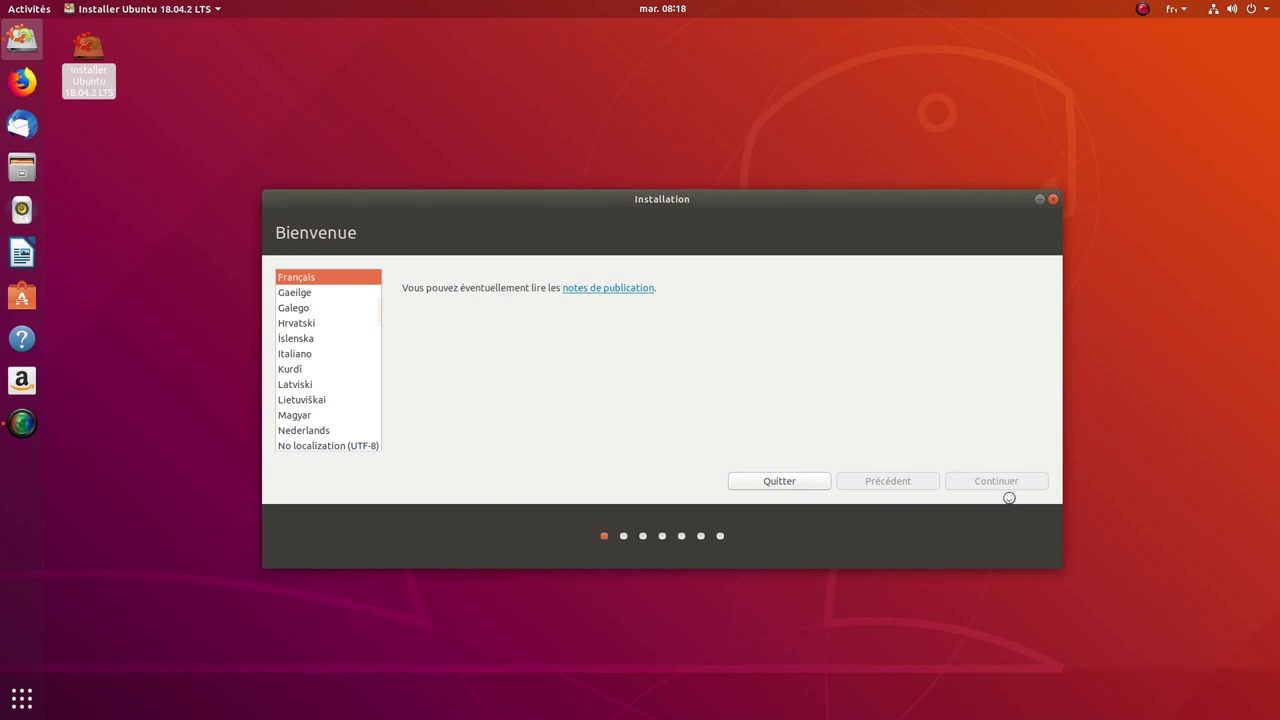
pyautogui.click(1000, 484)
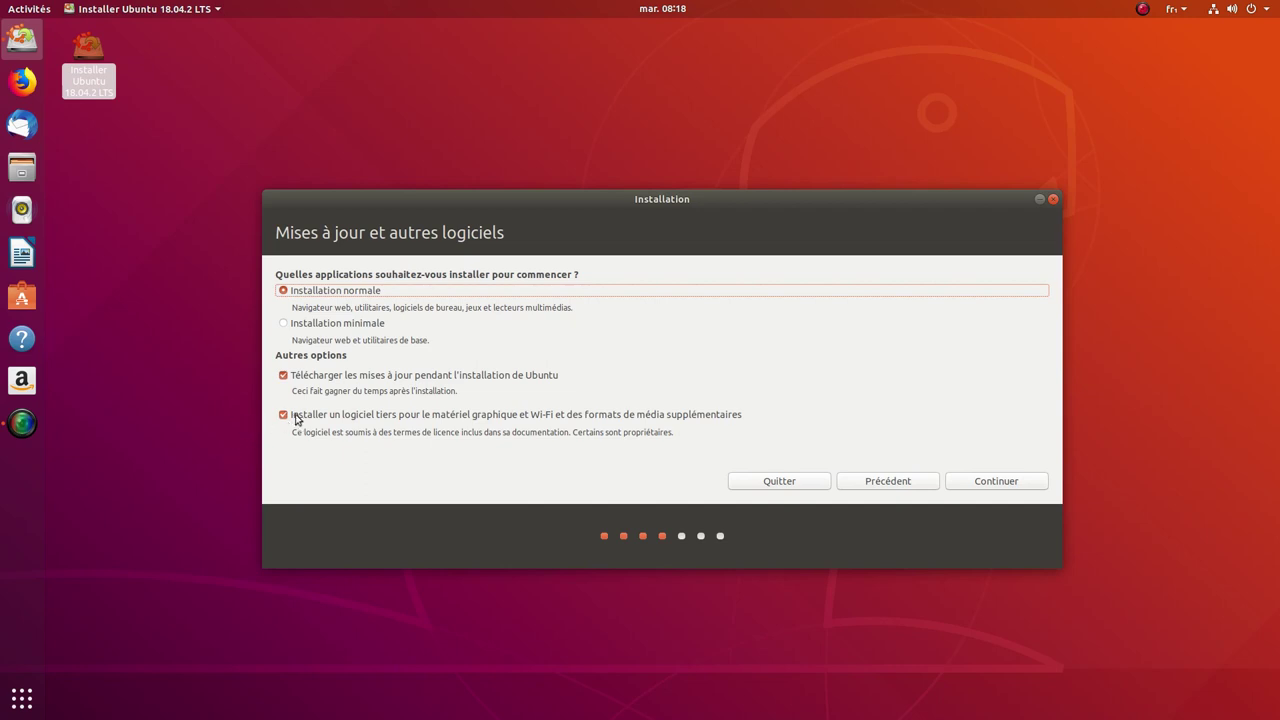
pyautogui.click(996, 481)
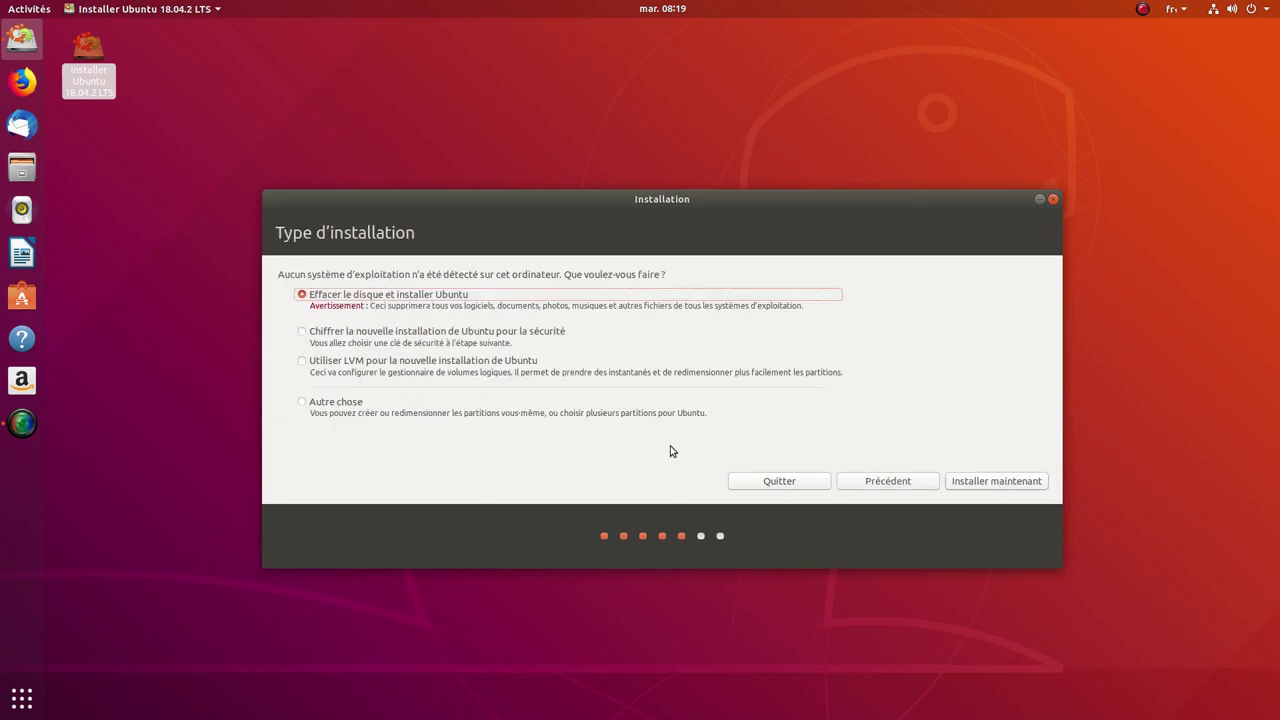
# Step: Choose 'Autre chose' and set /dev/sda2 as formatted ext4 mounted at /
pyautogui.click(318, 405)
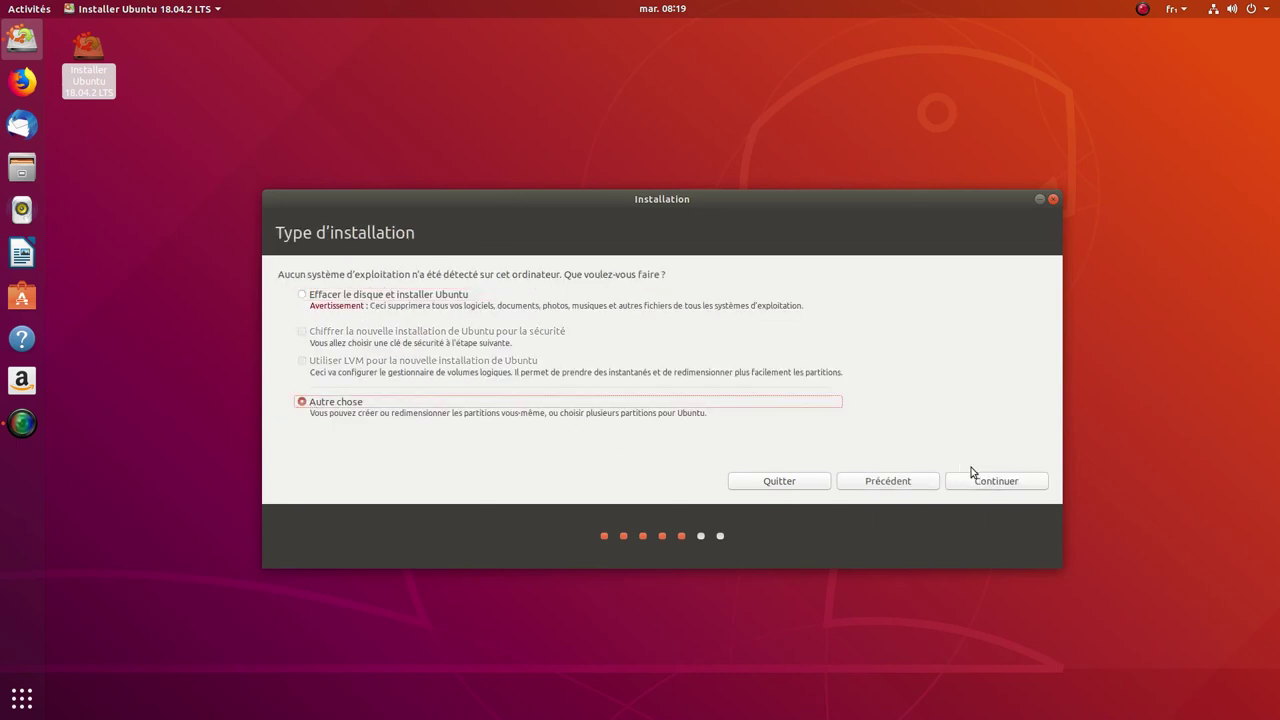
pyautogui.click(1005, 482)
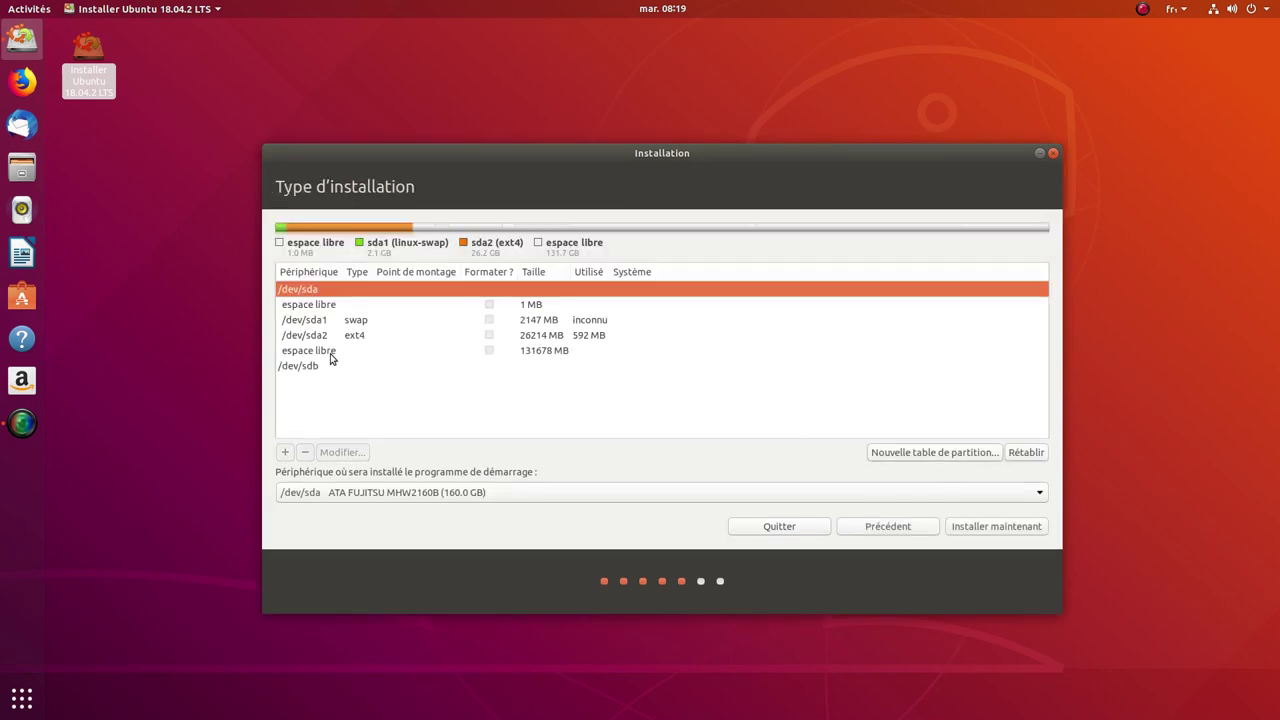
pyautogui.click(323, 338)
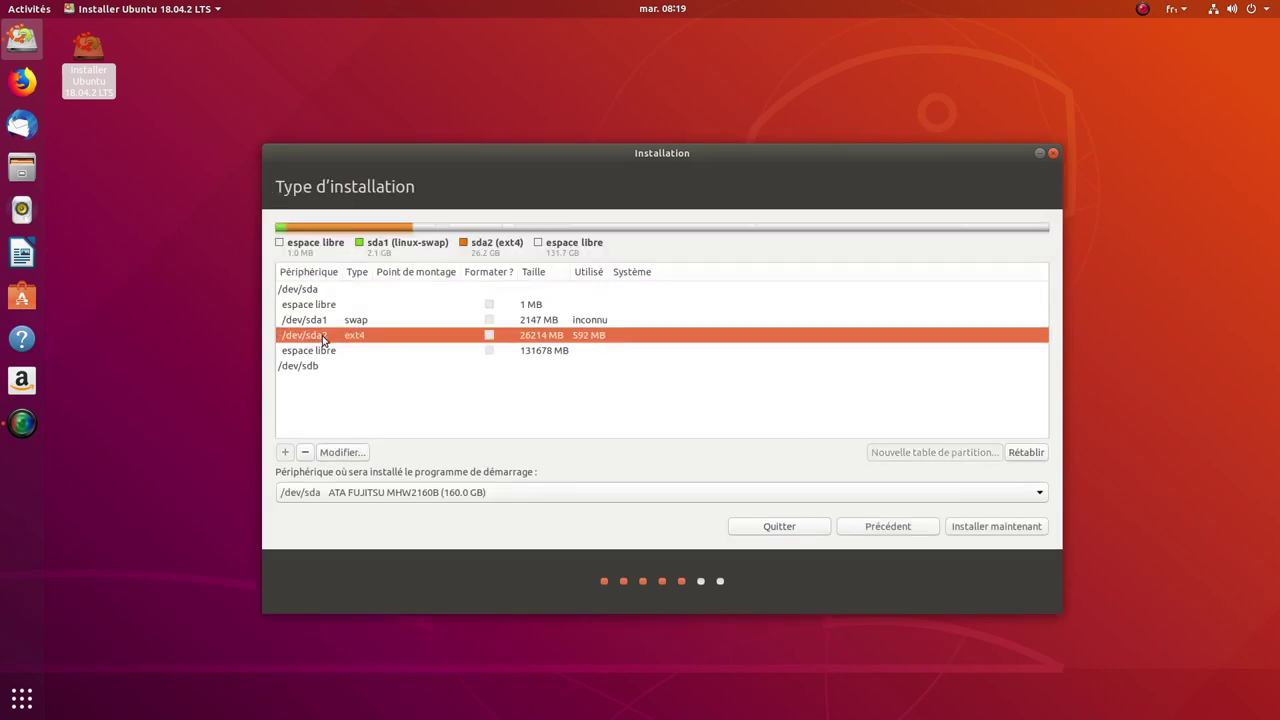
pyautogui.click(341, 452)
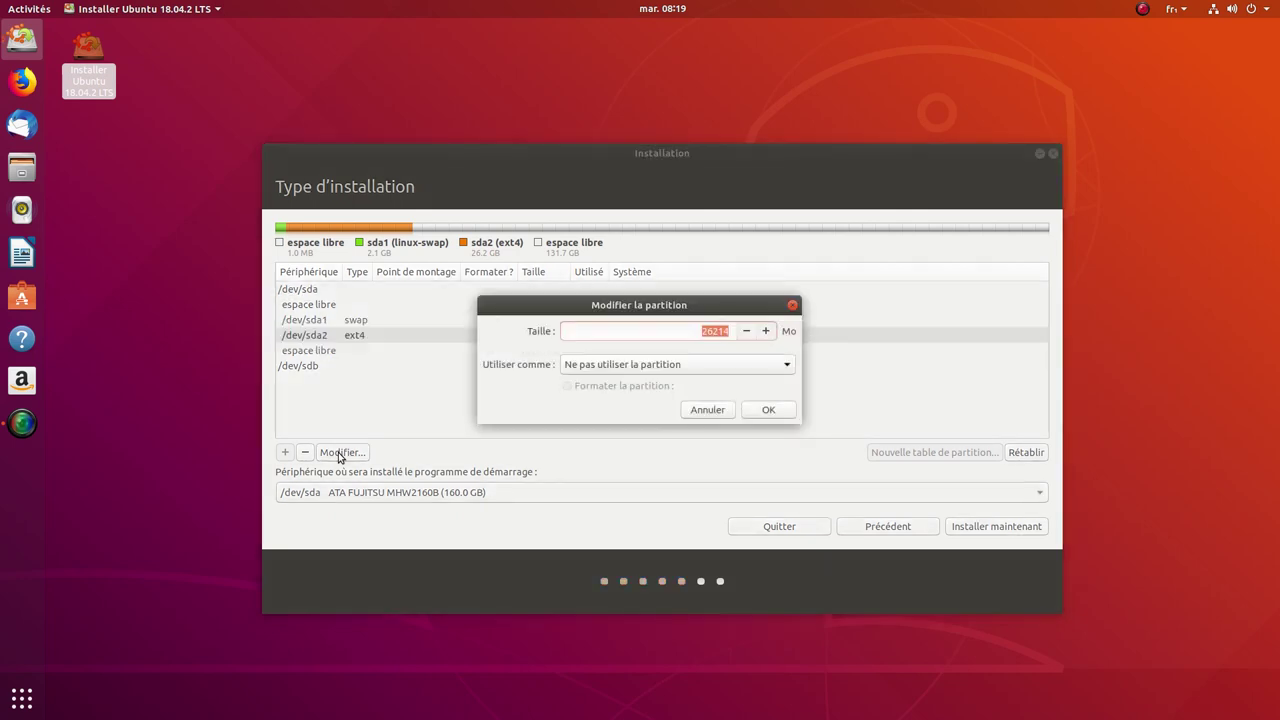
pyautogui.click(787, 365)
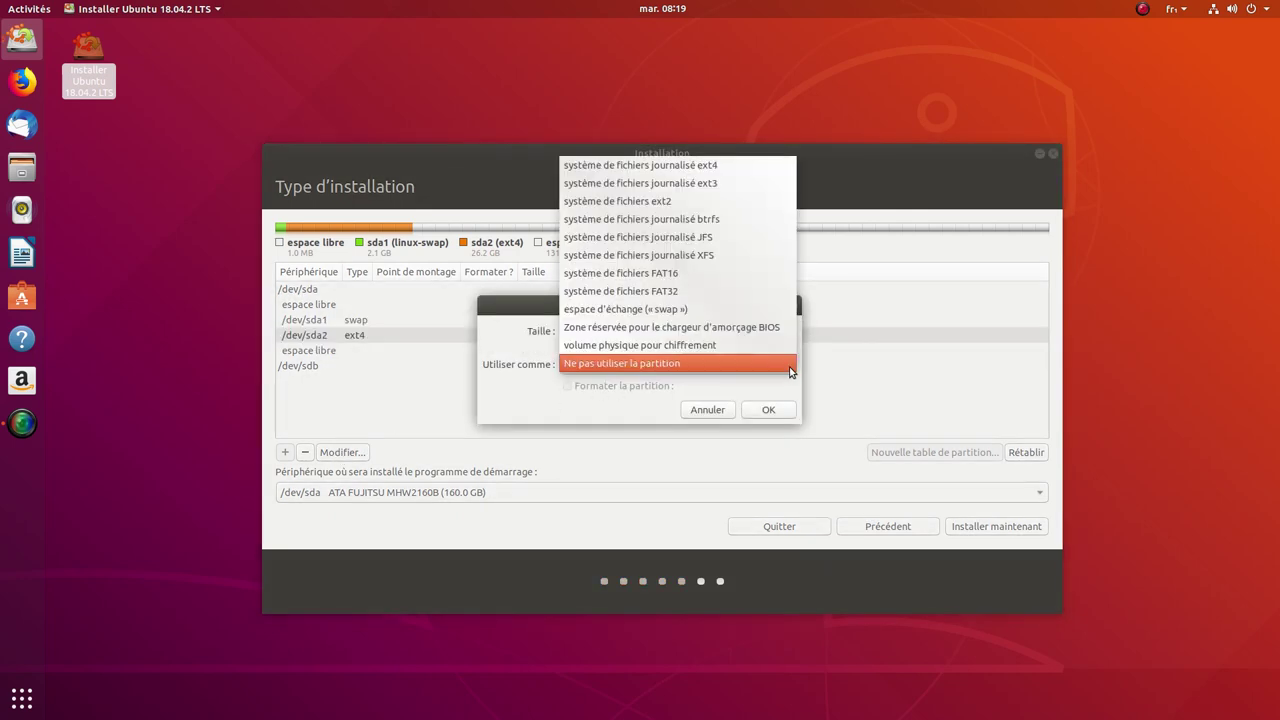
pyautogui.click(720, 168)
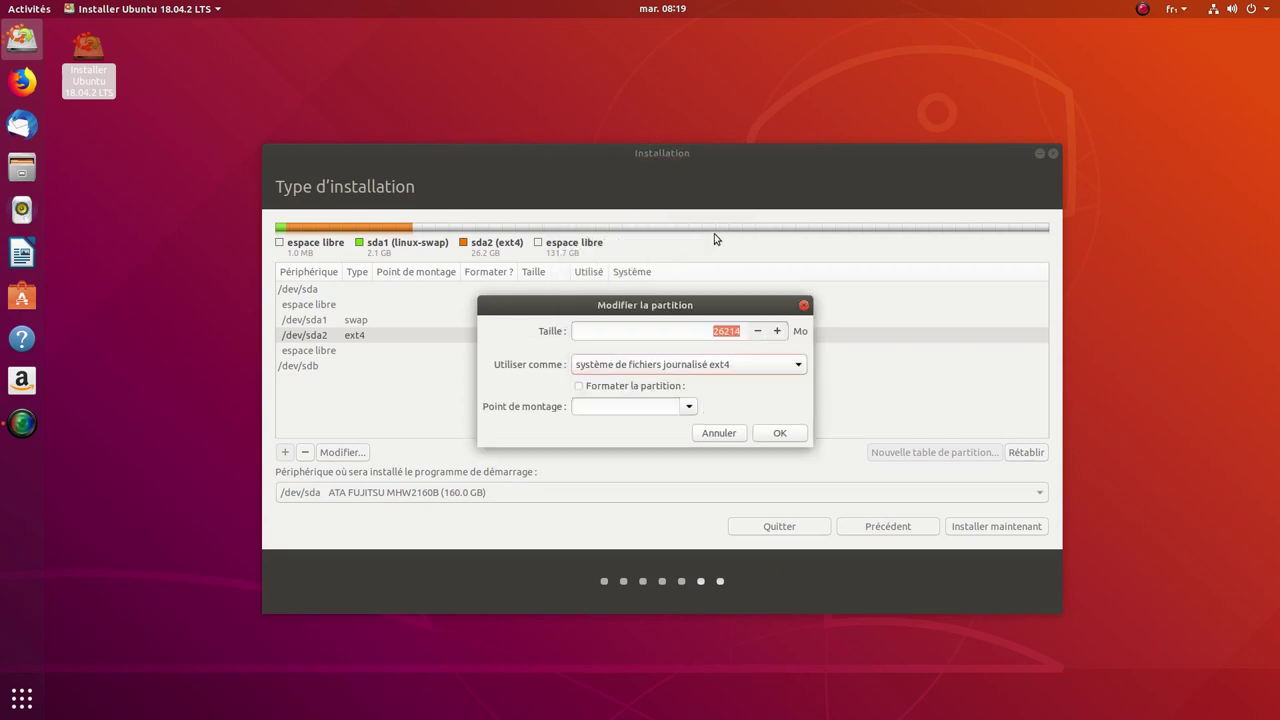
pyautogui.click(689, 407)
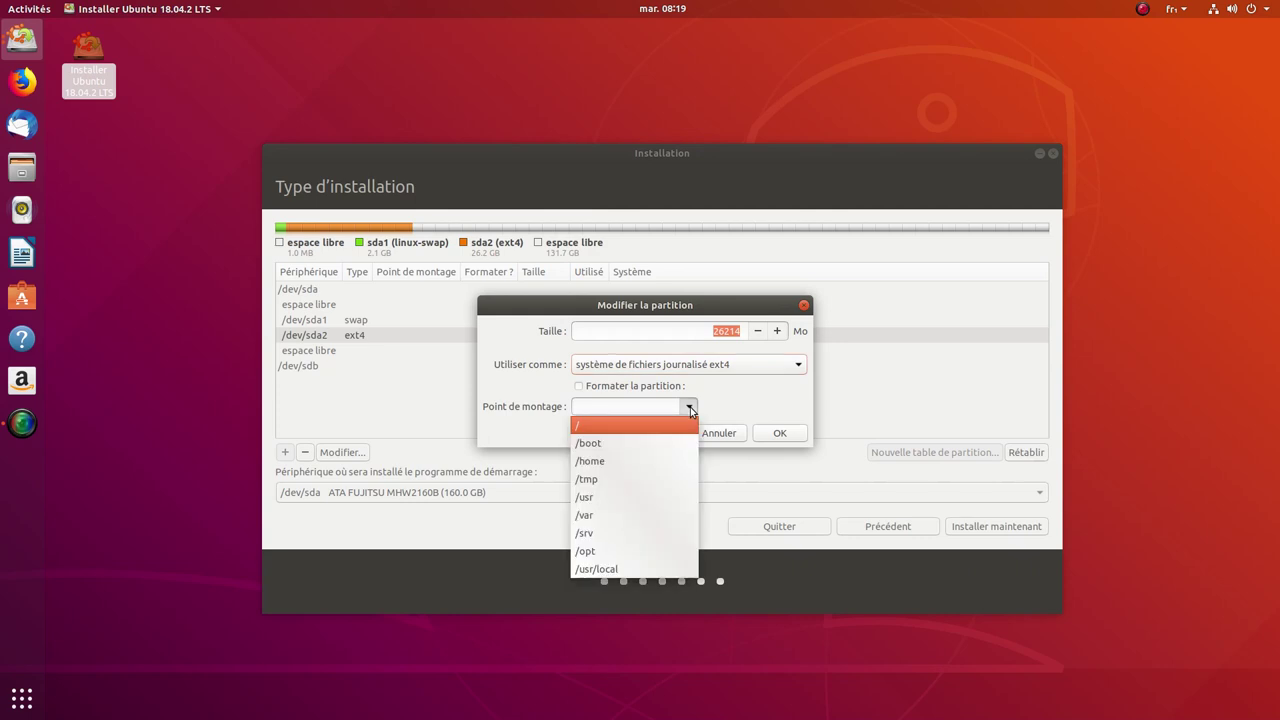
pyautogui.click(605, 428)
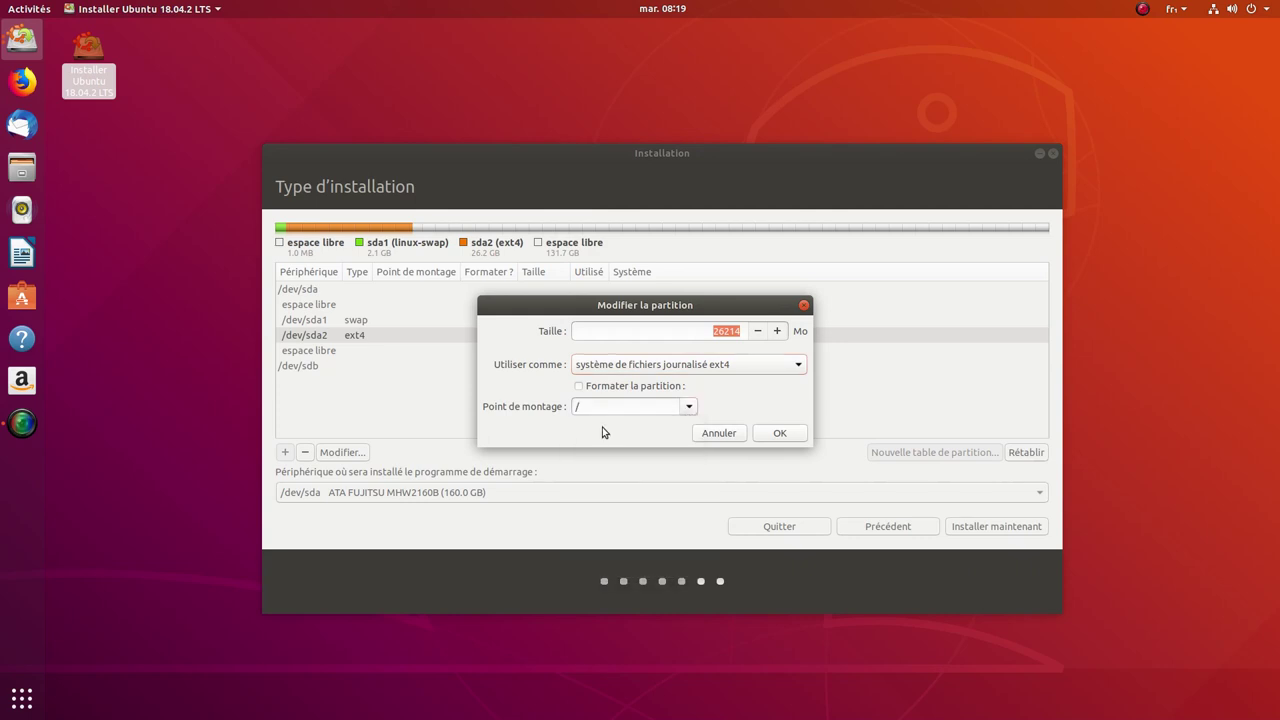
pyautogui.click(603, 388)
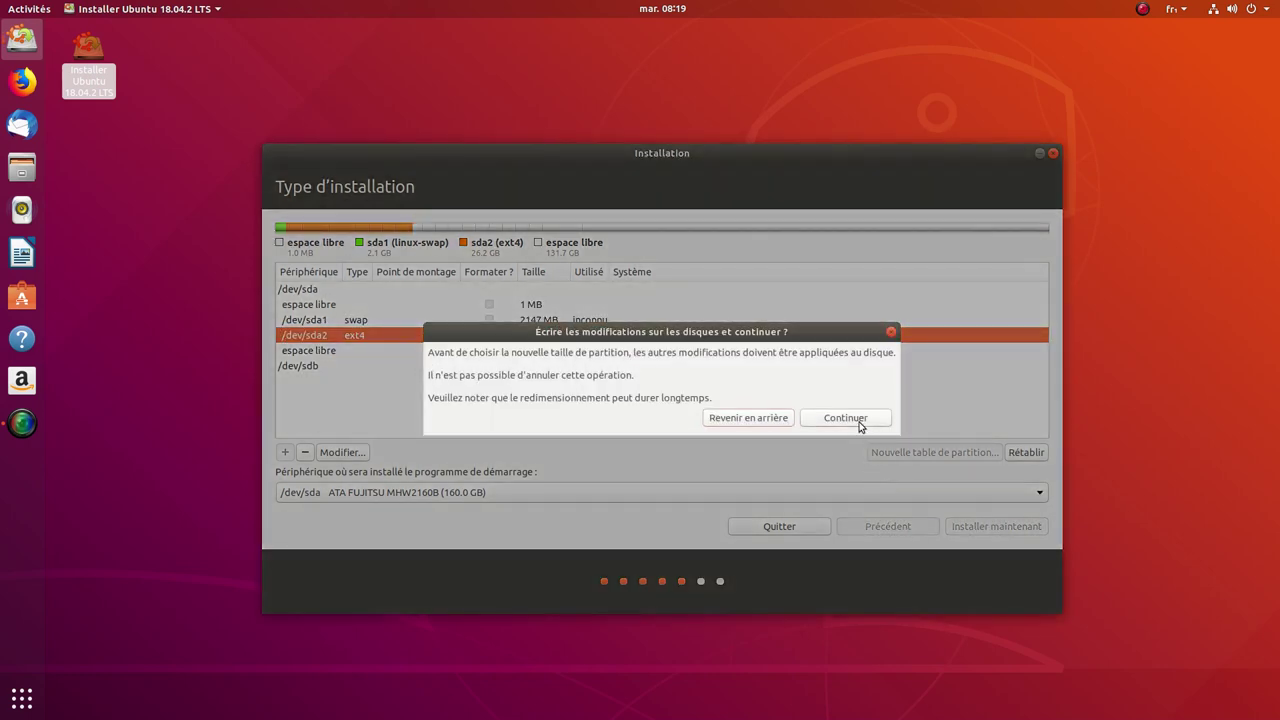
# Step: Confirm writing the partition changes to disk and select /dev/sda2
pyautogui.click(858, 420)
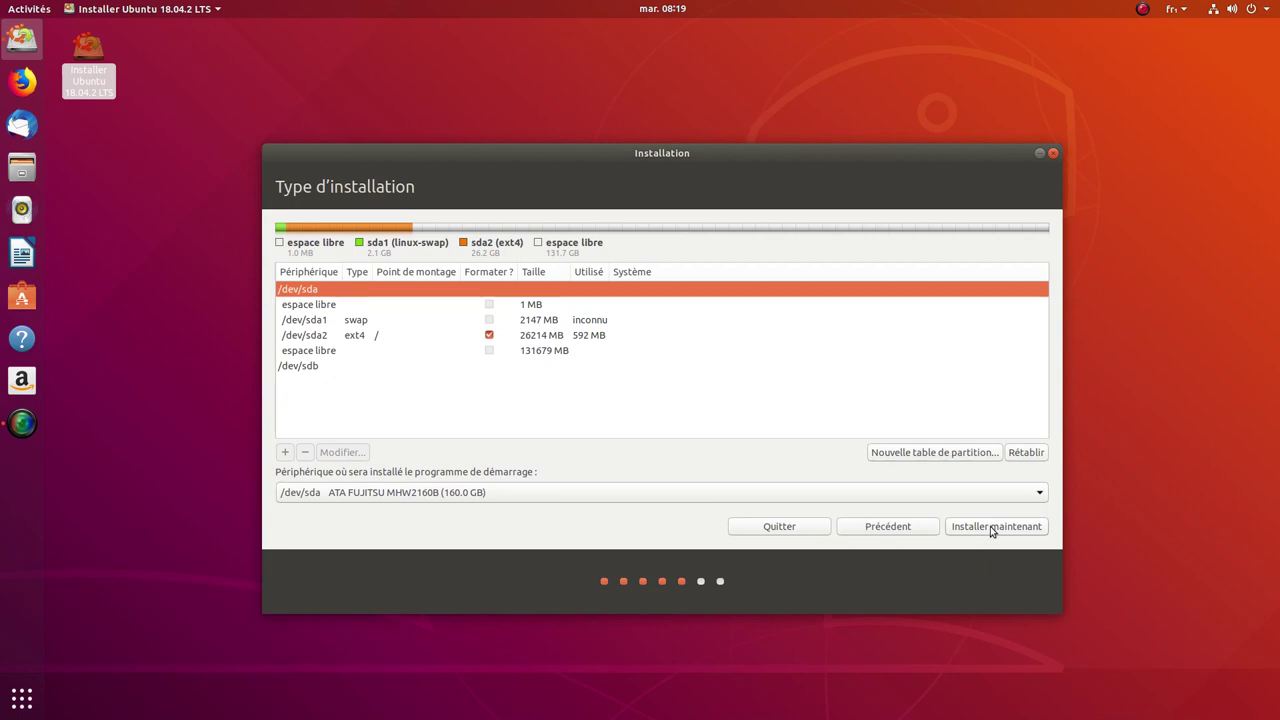
pyautogui.click(522, 339)
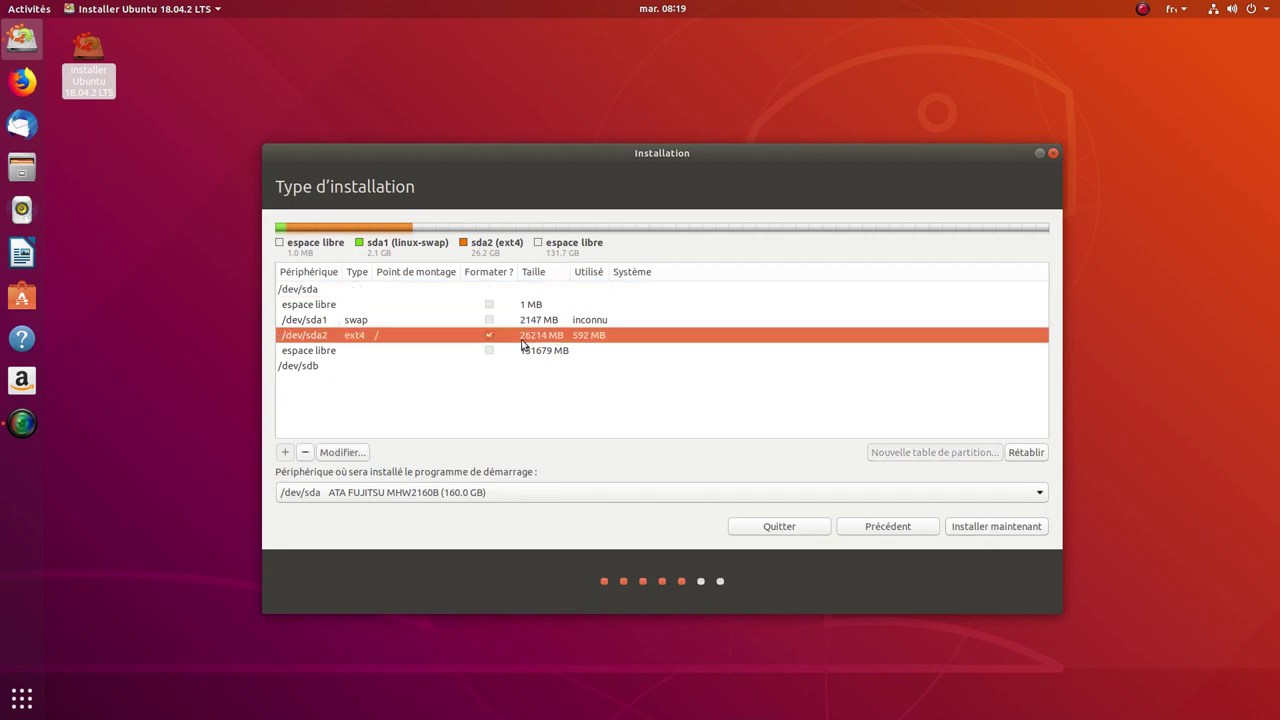
# Step: Start the installation and keep Paris as the location
pyautogui.click(977, 526)
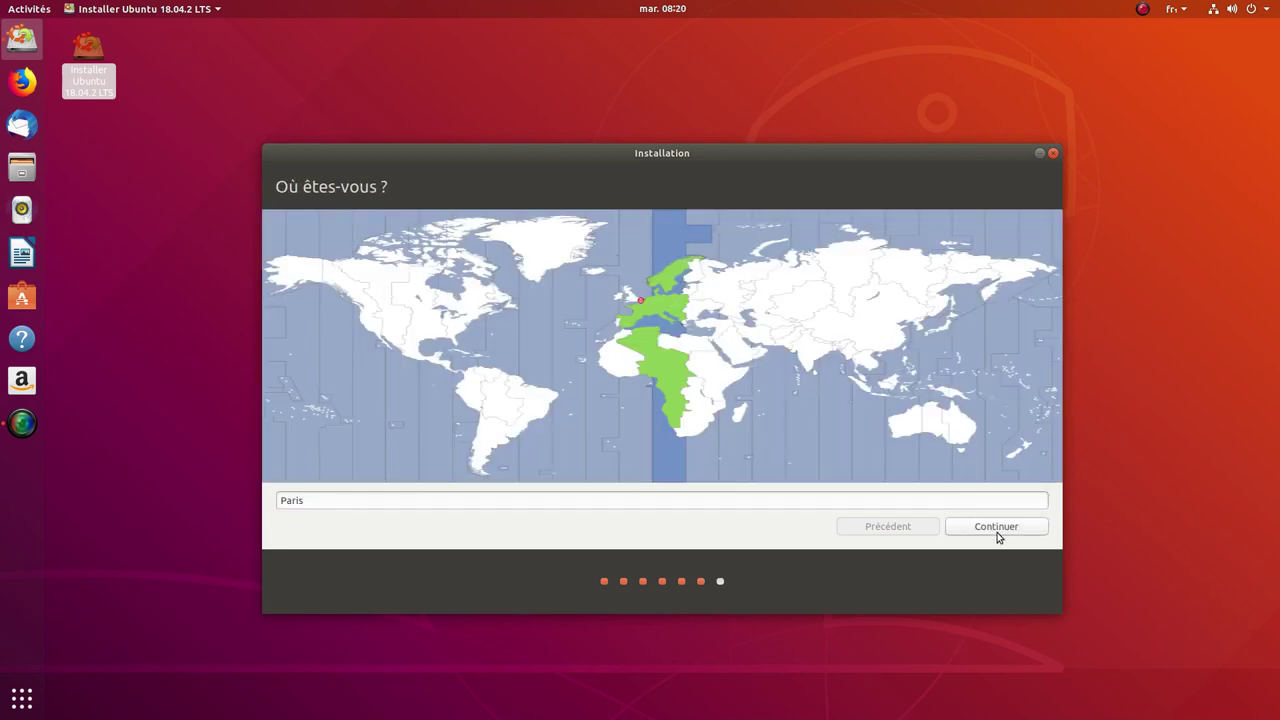
pyautogui.click(994, 528)
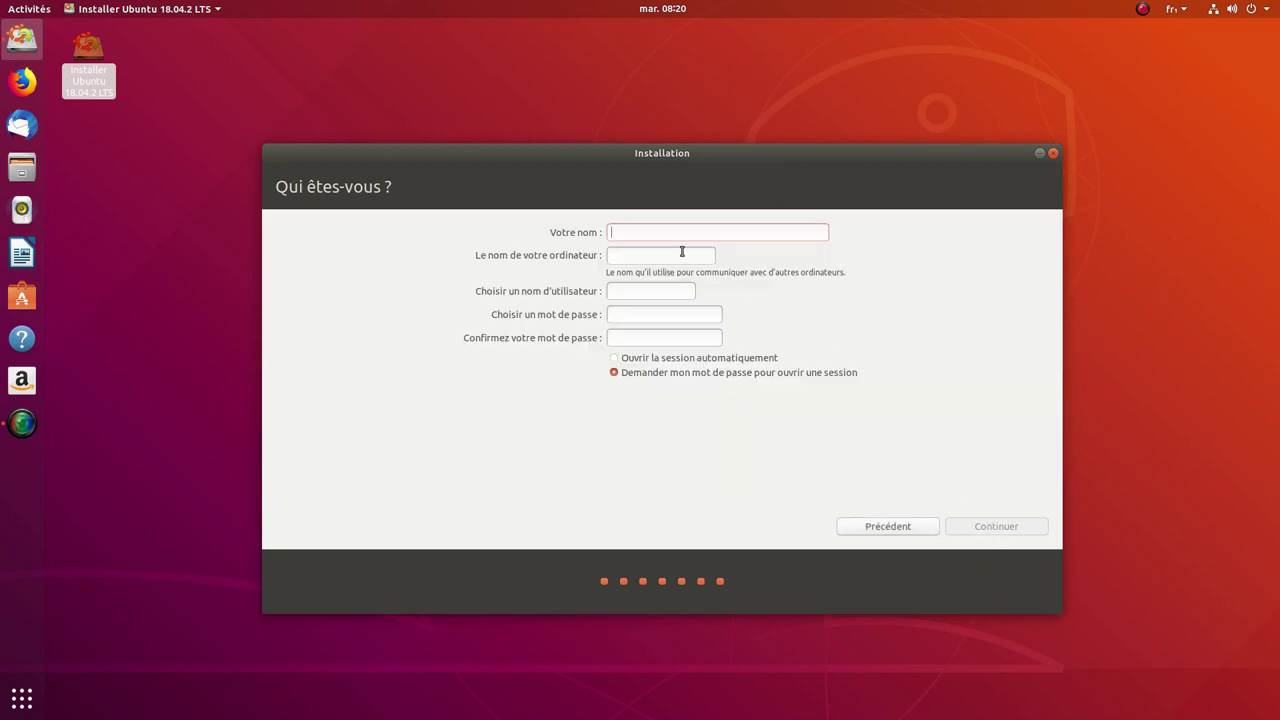
# Step: Enter the user's name, type and confirm the account password, then continue
pyautogui.write('mbl')
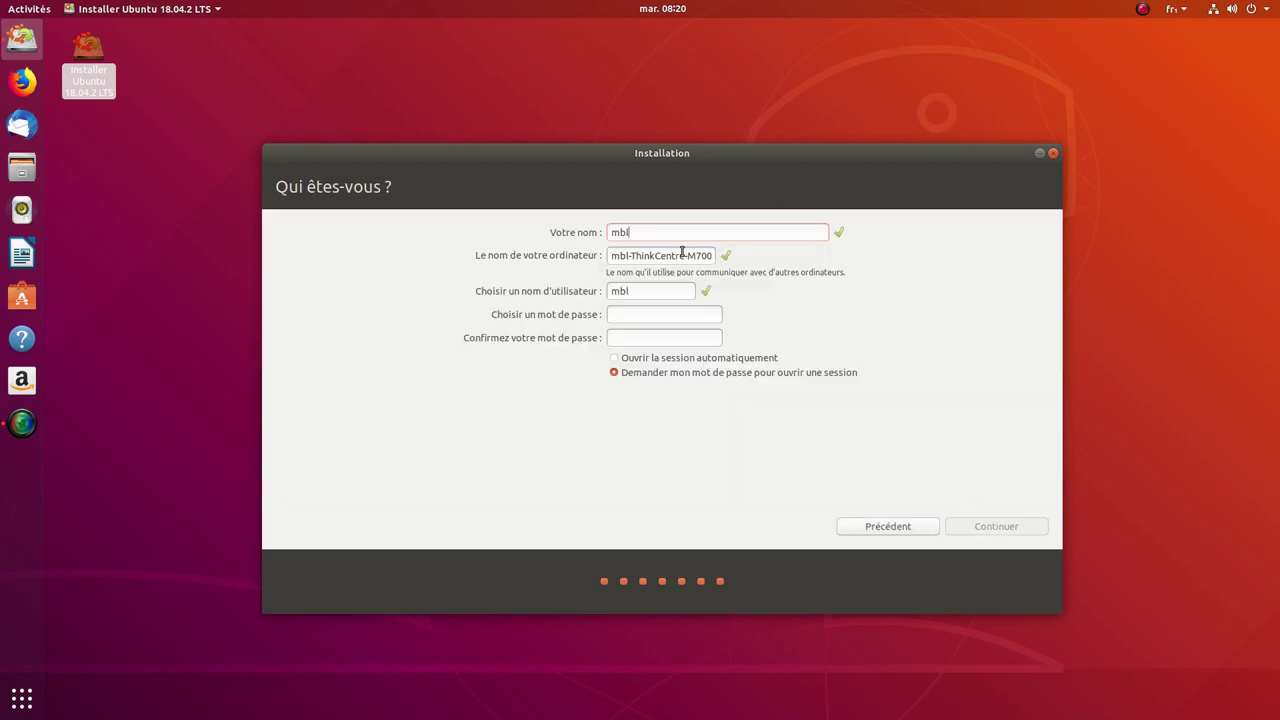
pyautogui.write(' ubuntu1804')
pyautogui.click(625, 314)
pyautogui.write('********')
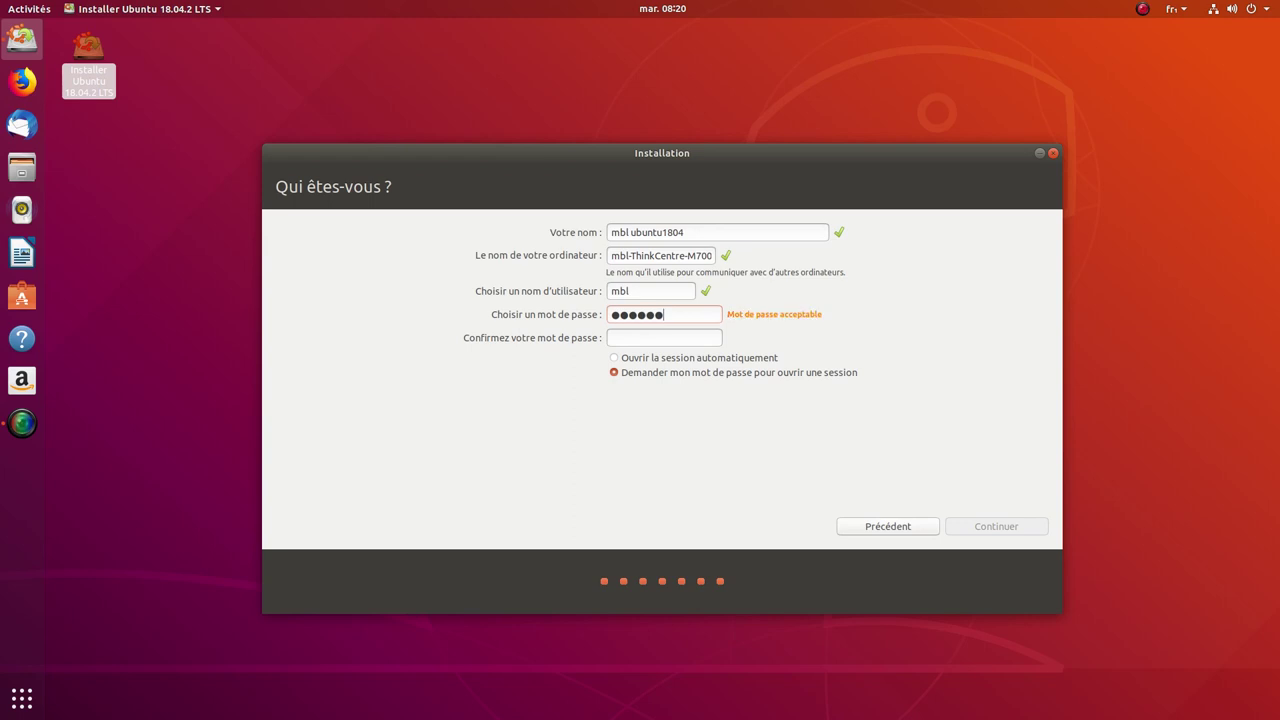
pyautogui.click(637, 335)
pyautogui.write('********')
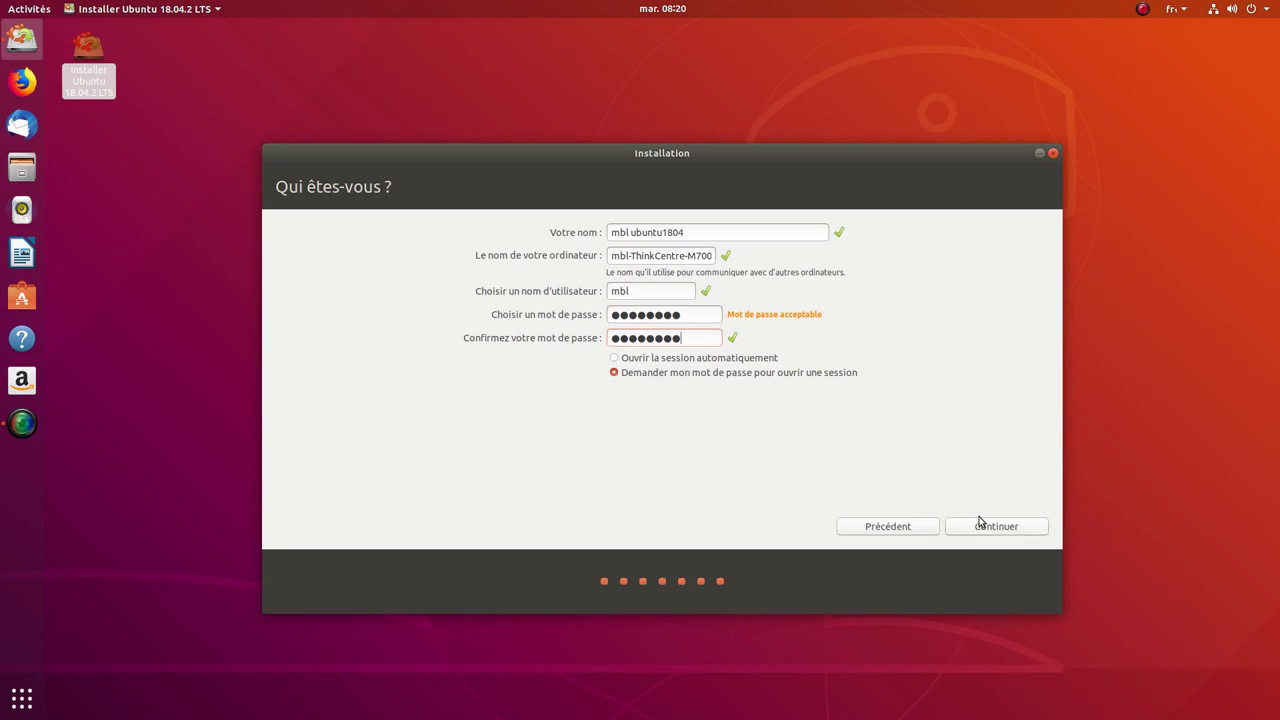
pyautogui.click(980, 526)
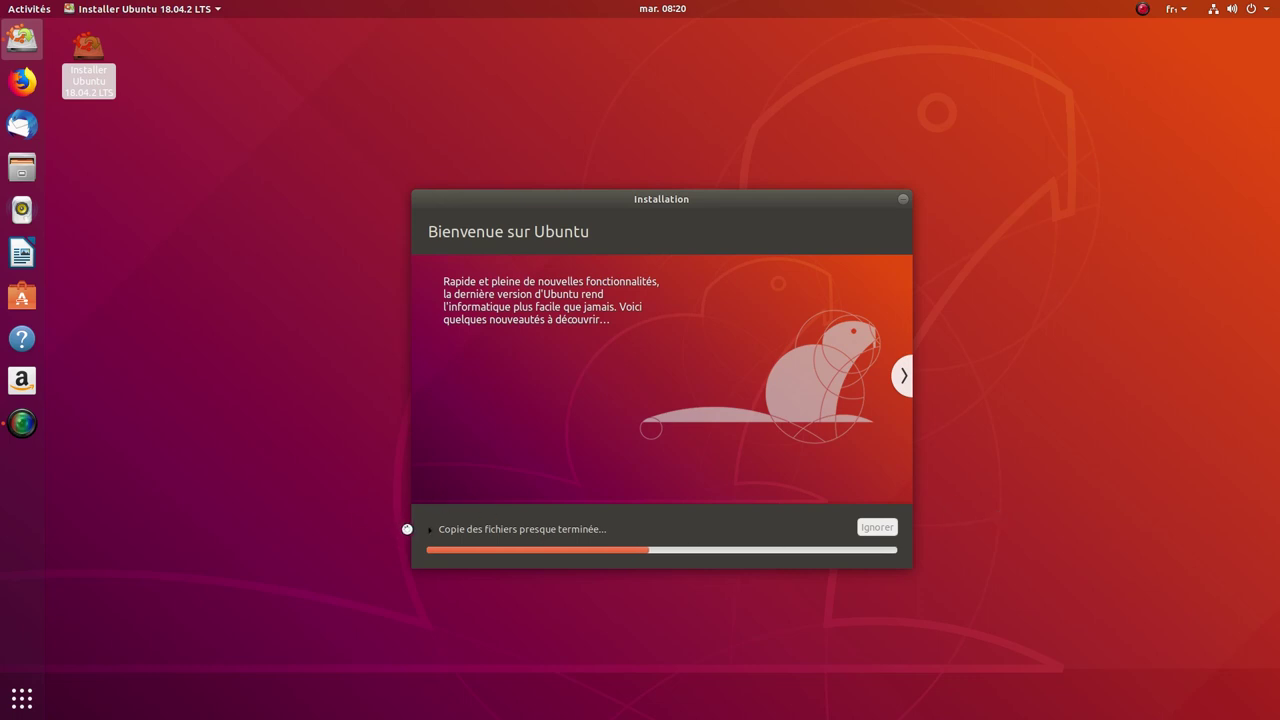
# Step: Move the installer window higher and expand 'Copie des fichiers' to show the detailed copy log
pyautogui.moveTo(588, 215); pyautogui.dragTo(549, 79)
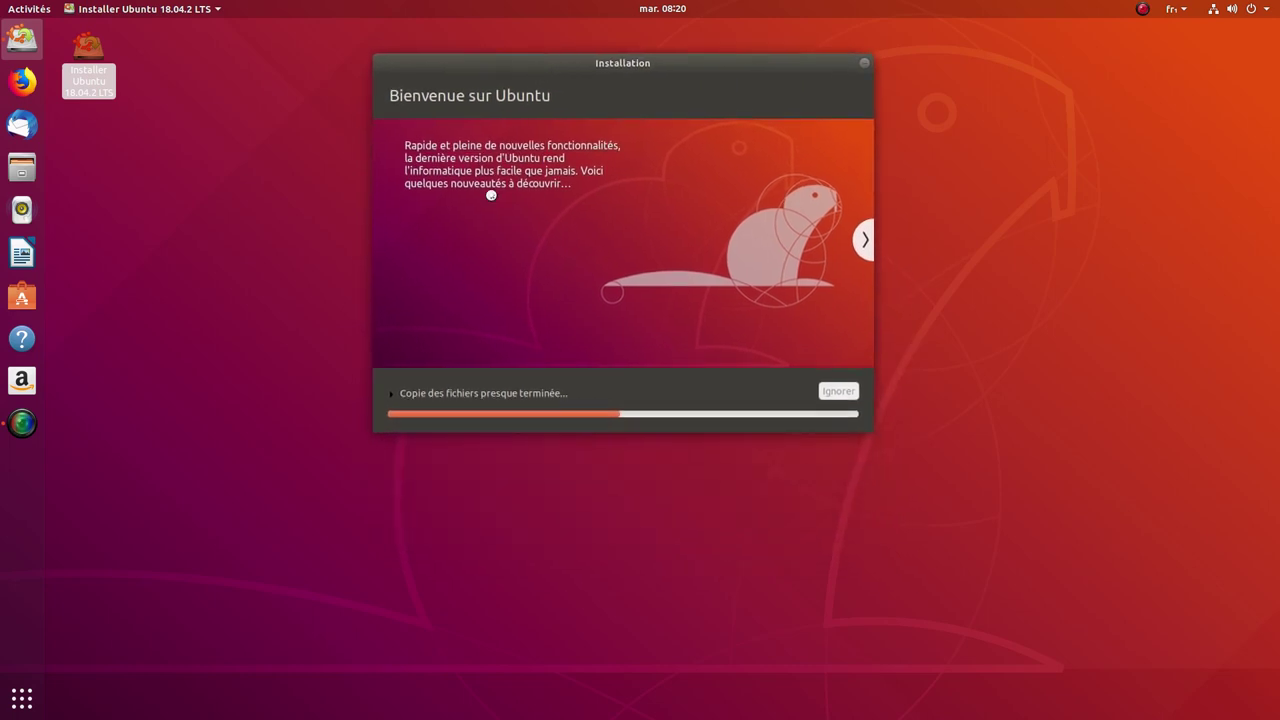
pyautogui.click(391, 393)
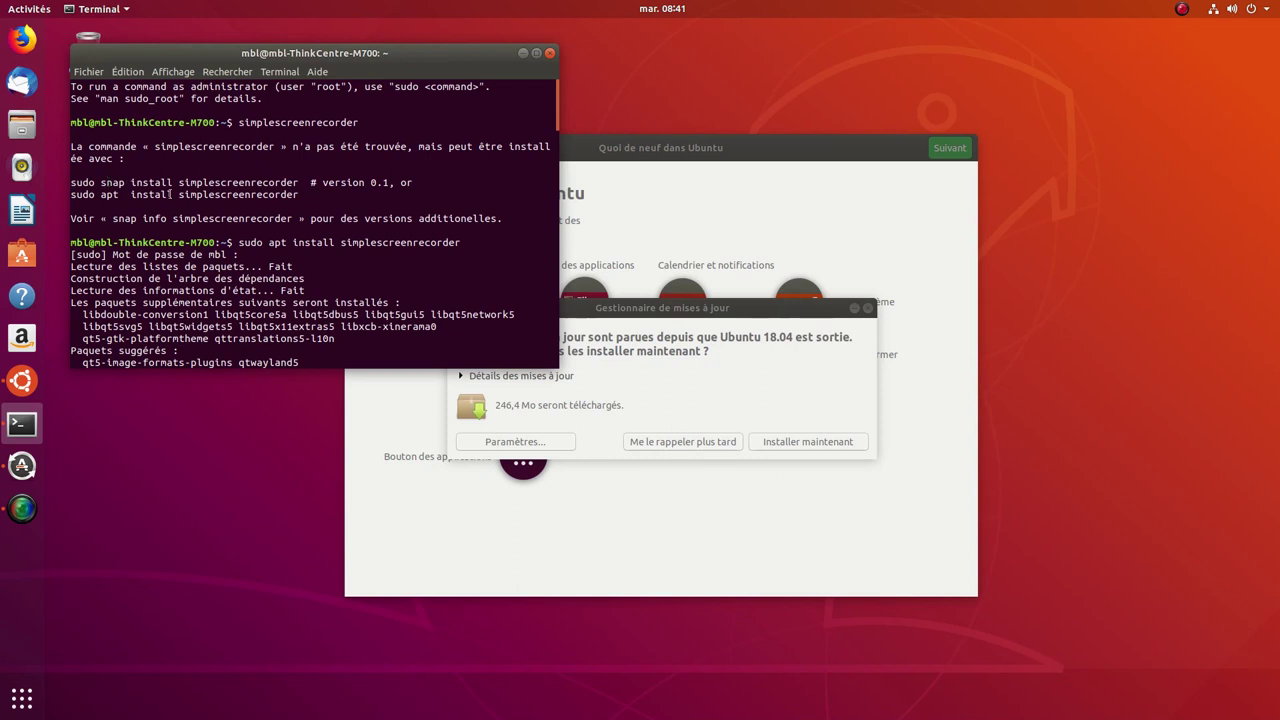
# Step: Close the terminal and move past the Livepatch page without configuring it
pyautogui.click(549, 53)
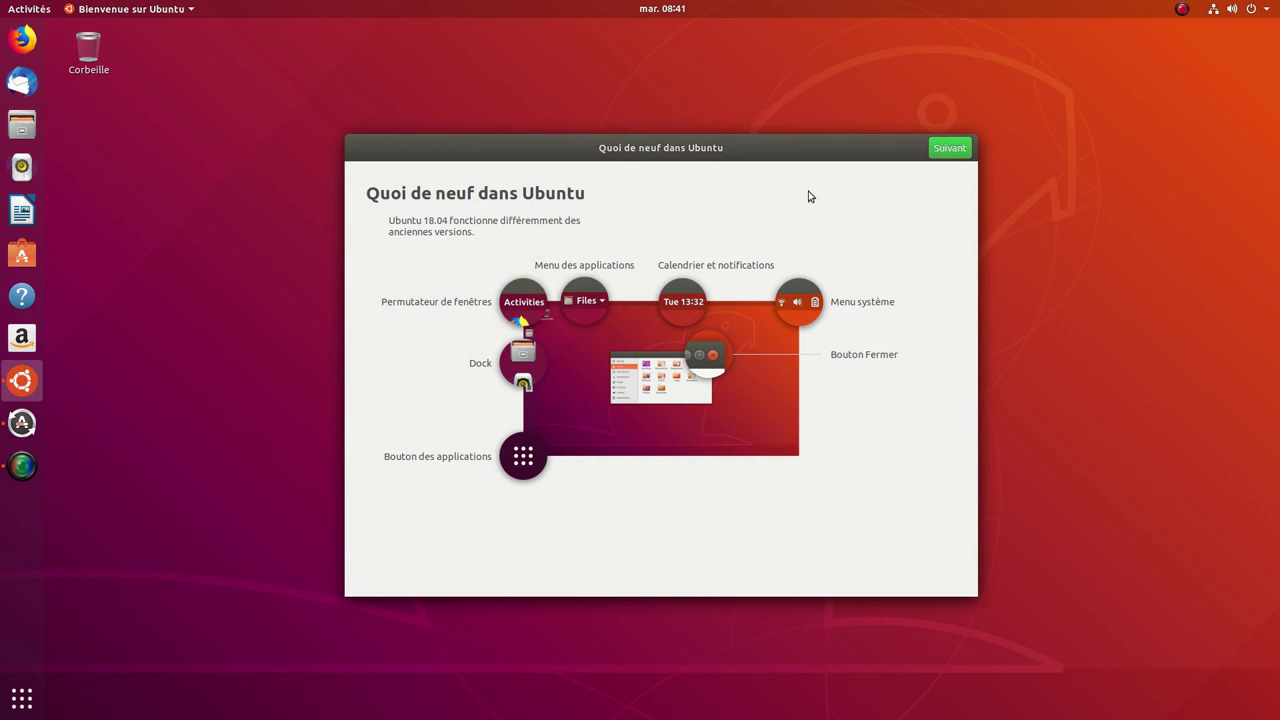
pyautogui.click(959, 152)
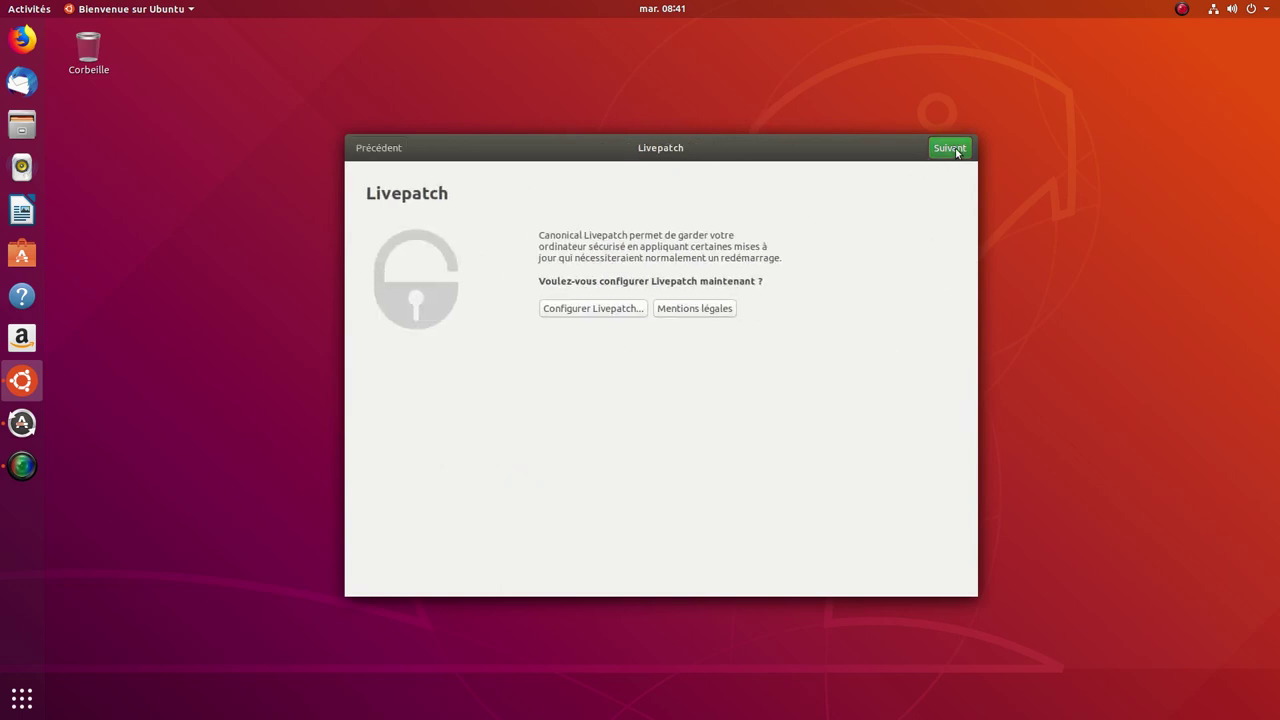
pyautogui.click(957, 151)
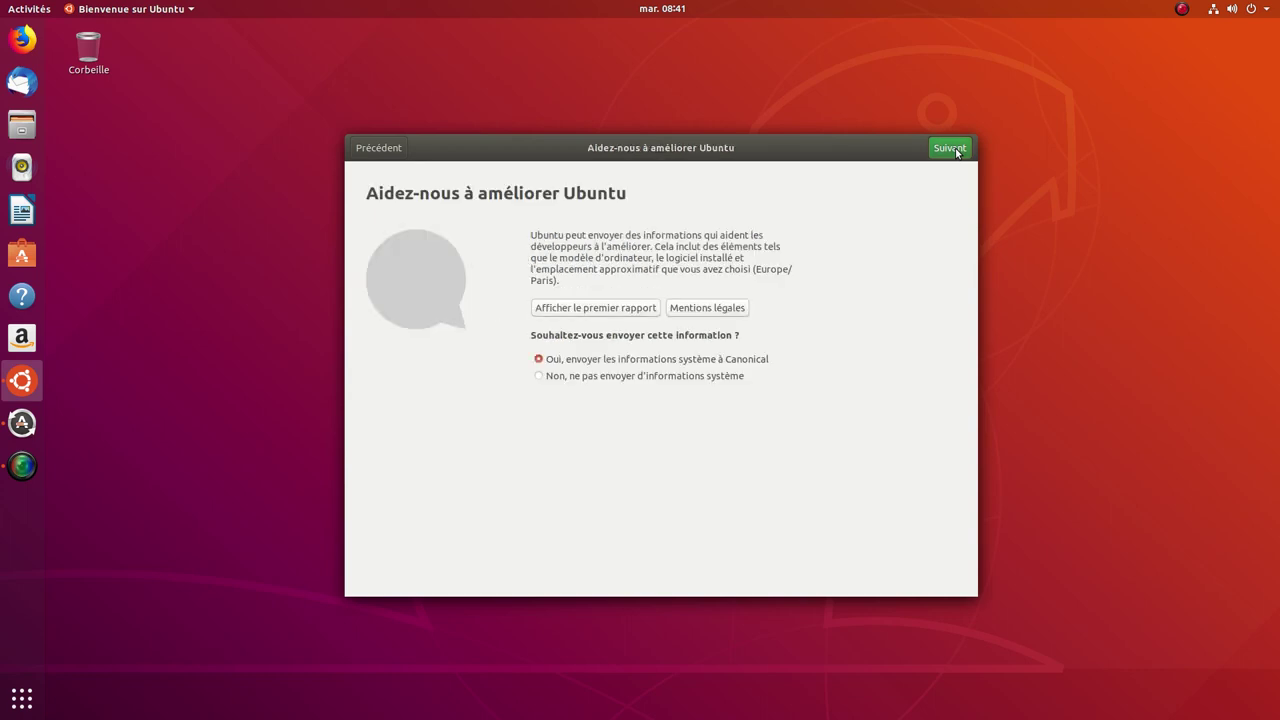
# Step: Choose 'Non, ne pas envoyer d'informations système', then page through the suggested apps and finish
pyautogui.click(539, 376)
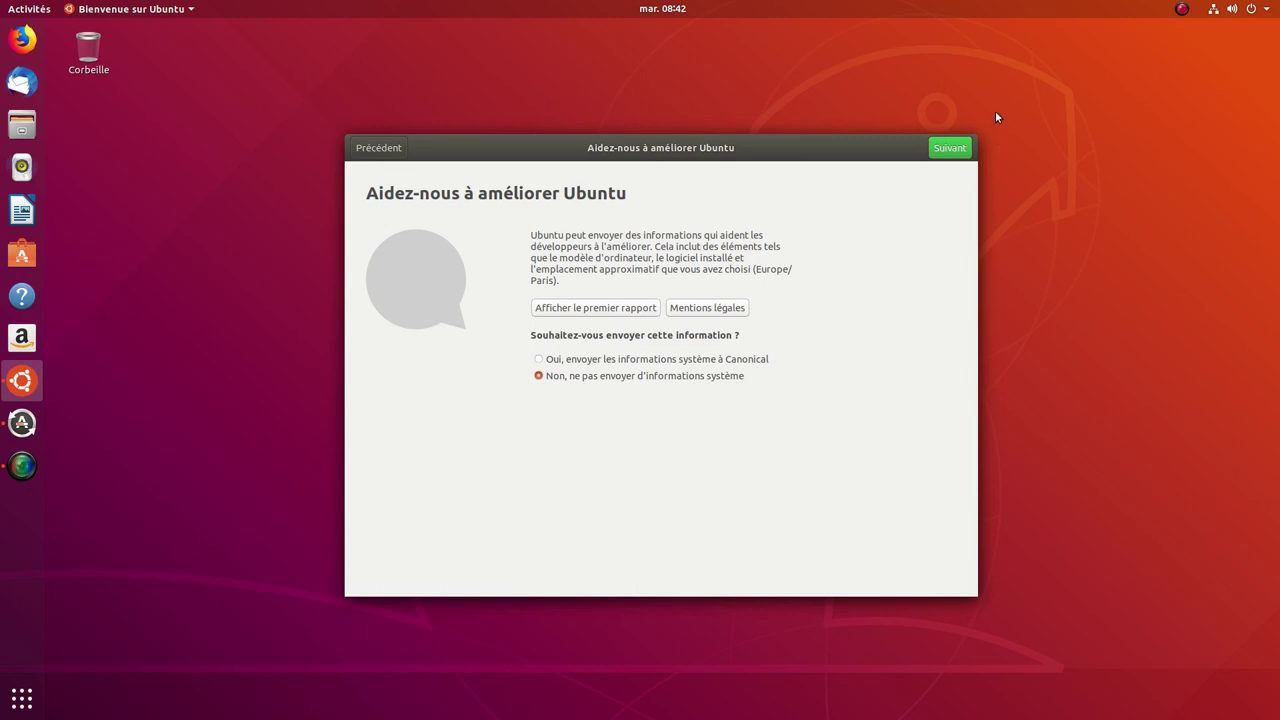
pyautogui.click(963, 150)
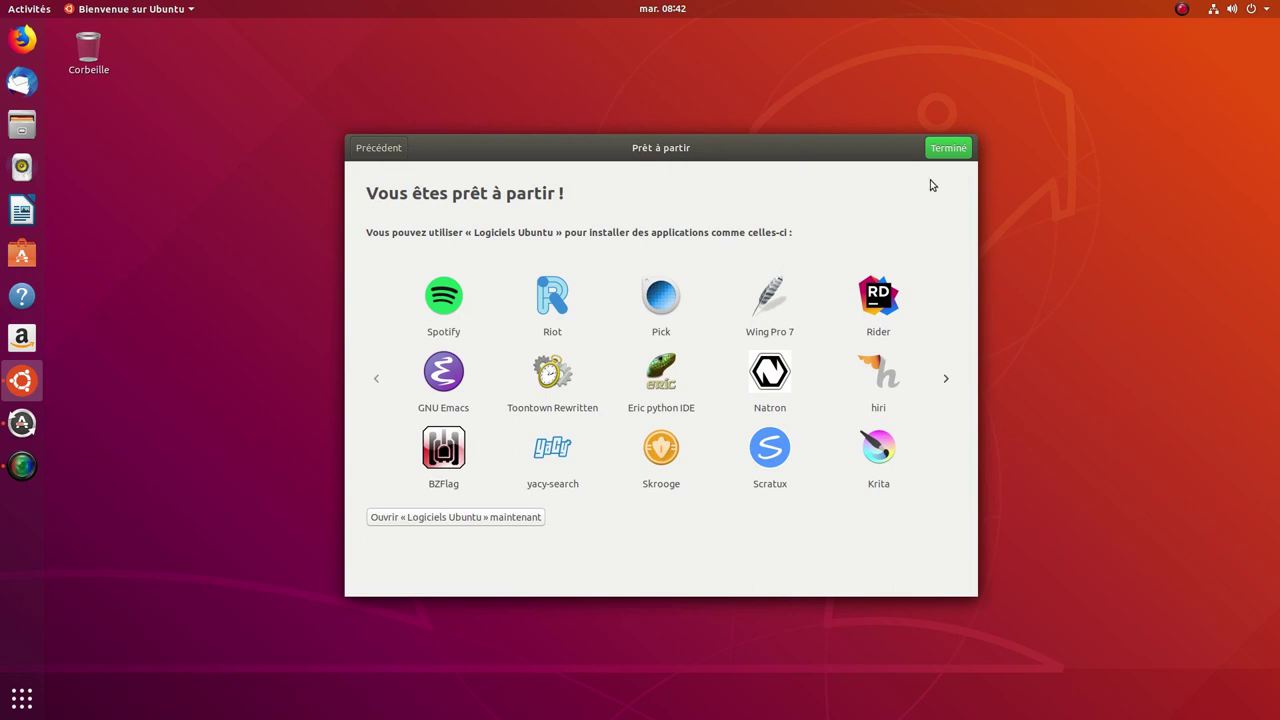
pyautogui.click(948, 385)
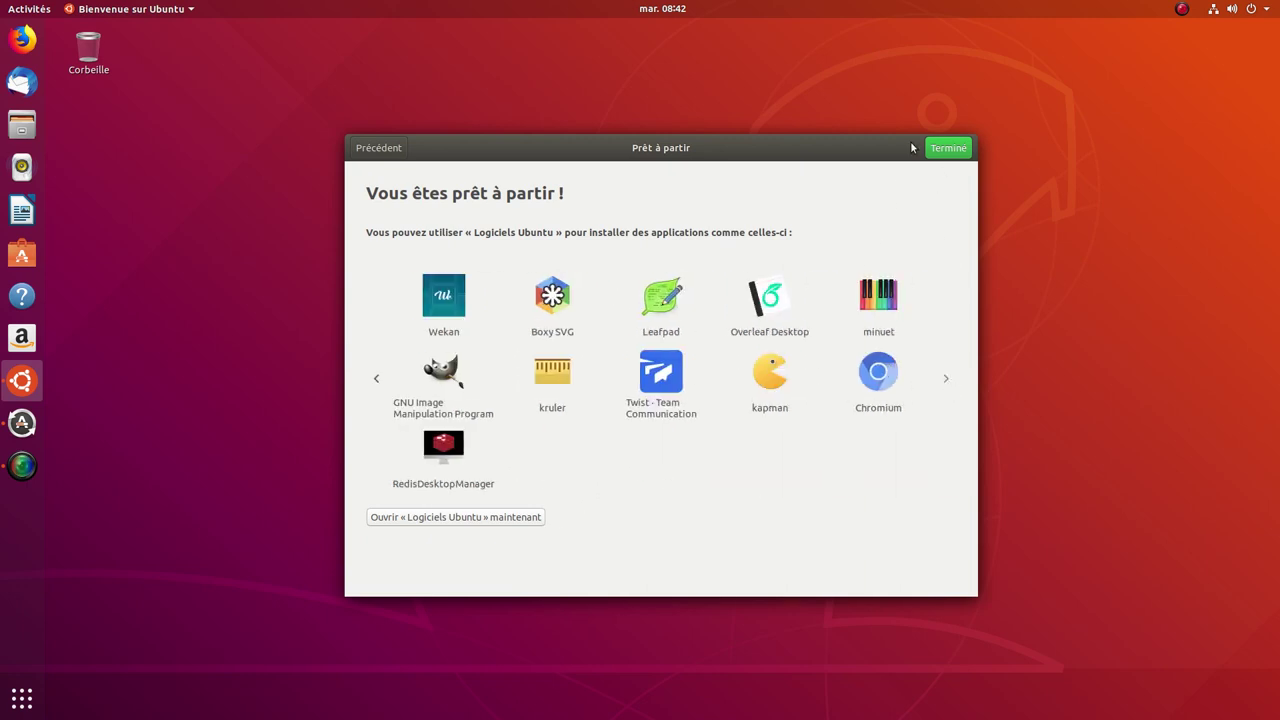
pyautogui.click(948, 148)
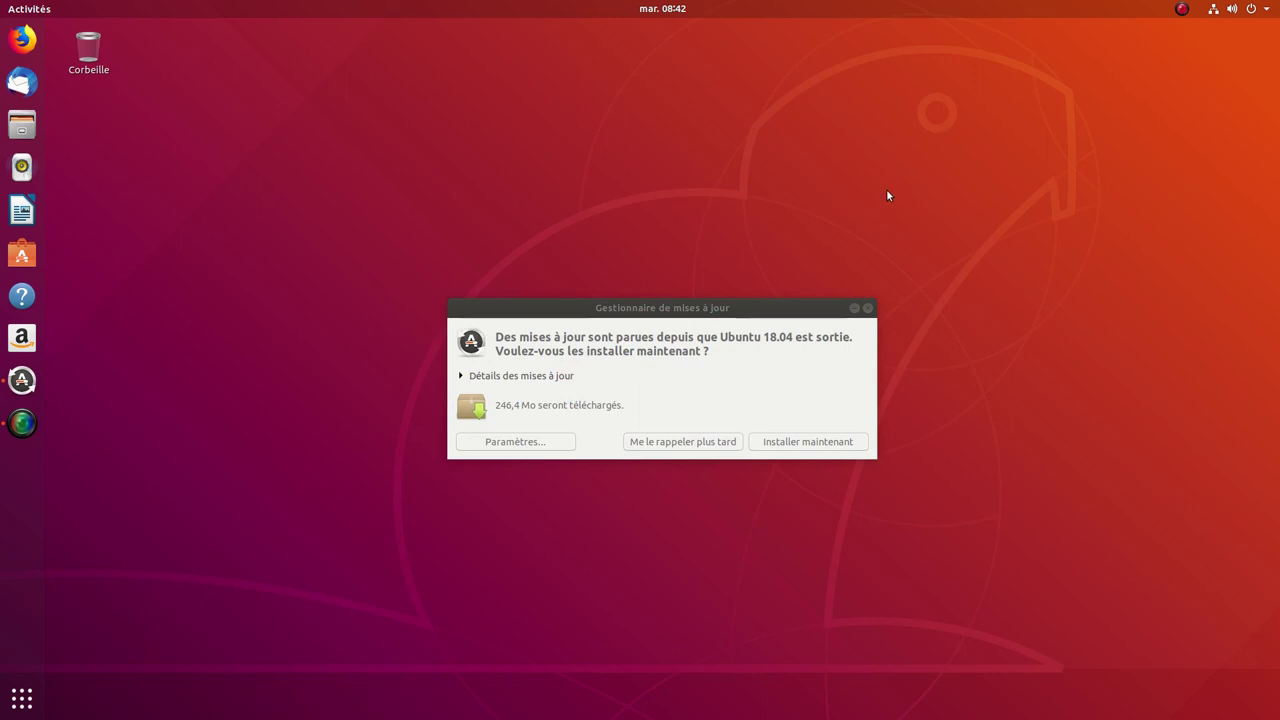
# Step: Start installing the 246,4 Mo of updates, authorizing with the account password, and bring up the progress window
pyautogui.click(808, 442)
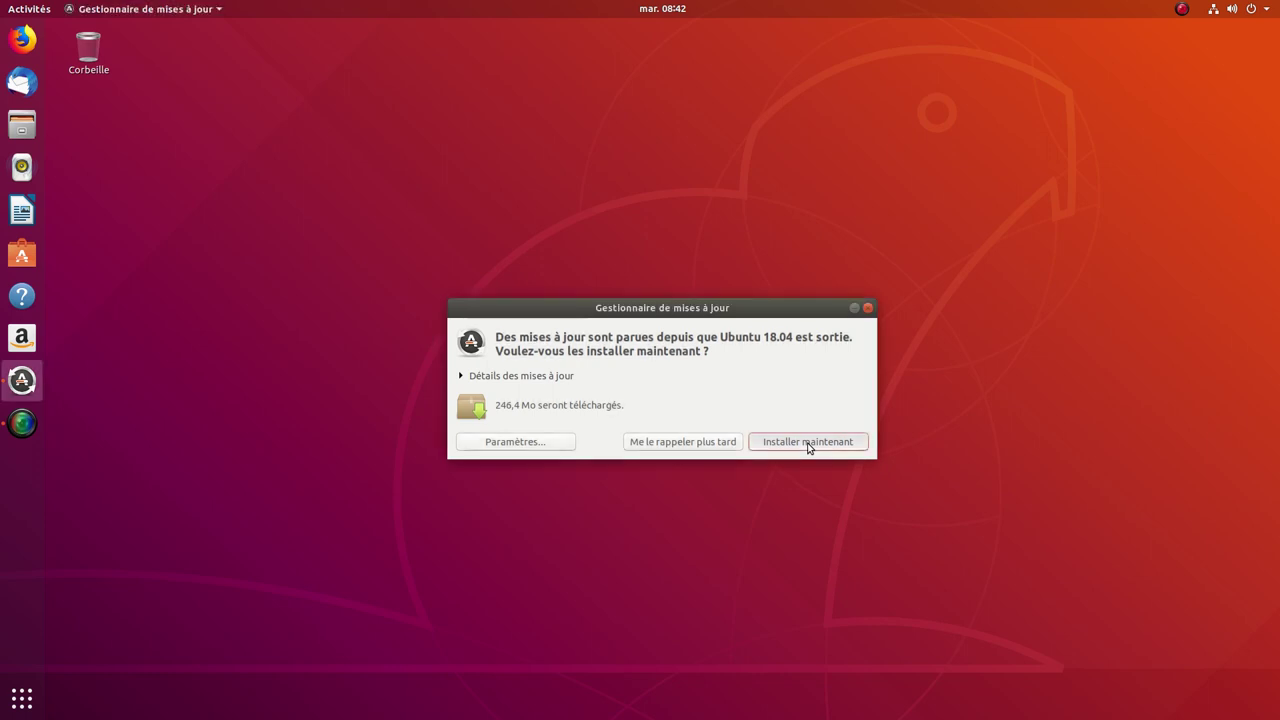
pyautogui.click(808, 442)
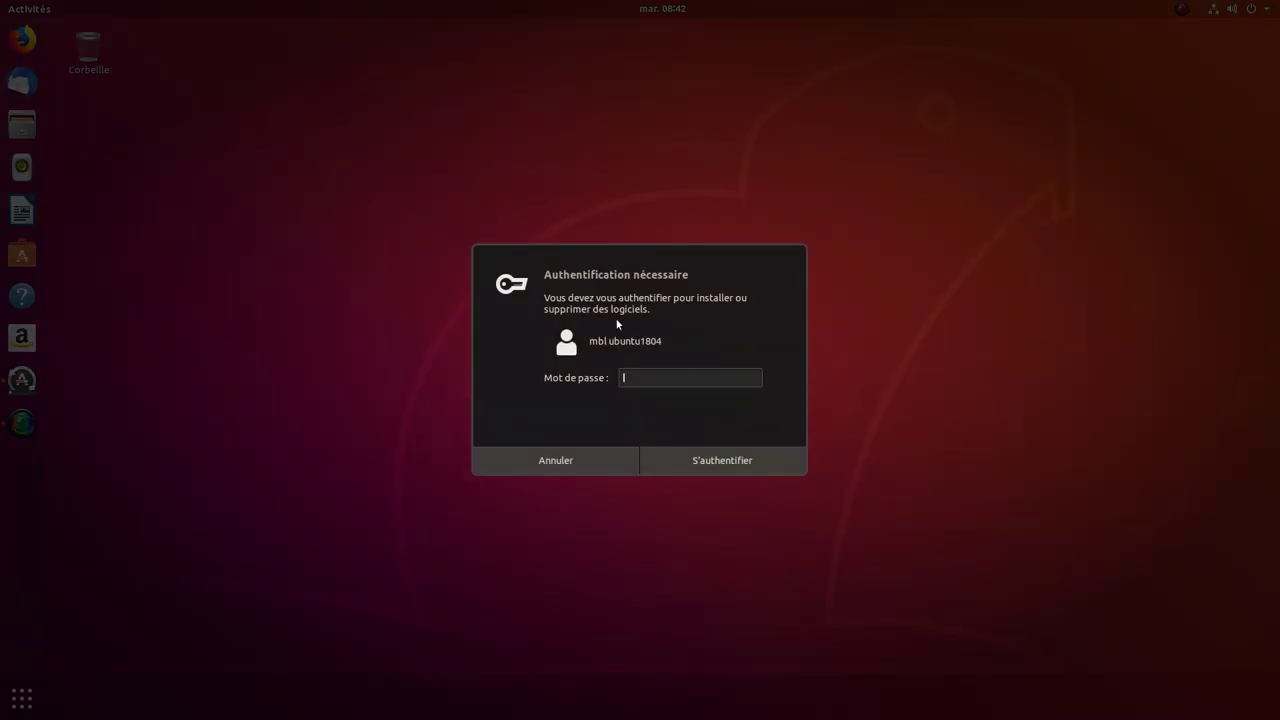
pyautogui.write('********')
pyautogui.press('Return')
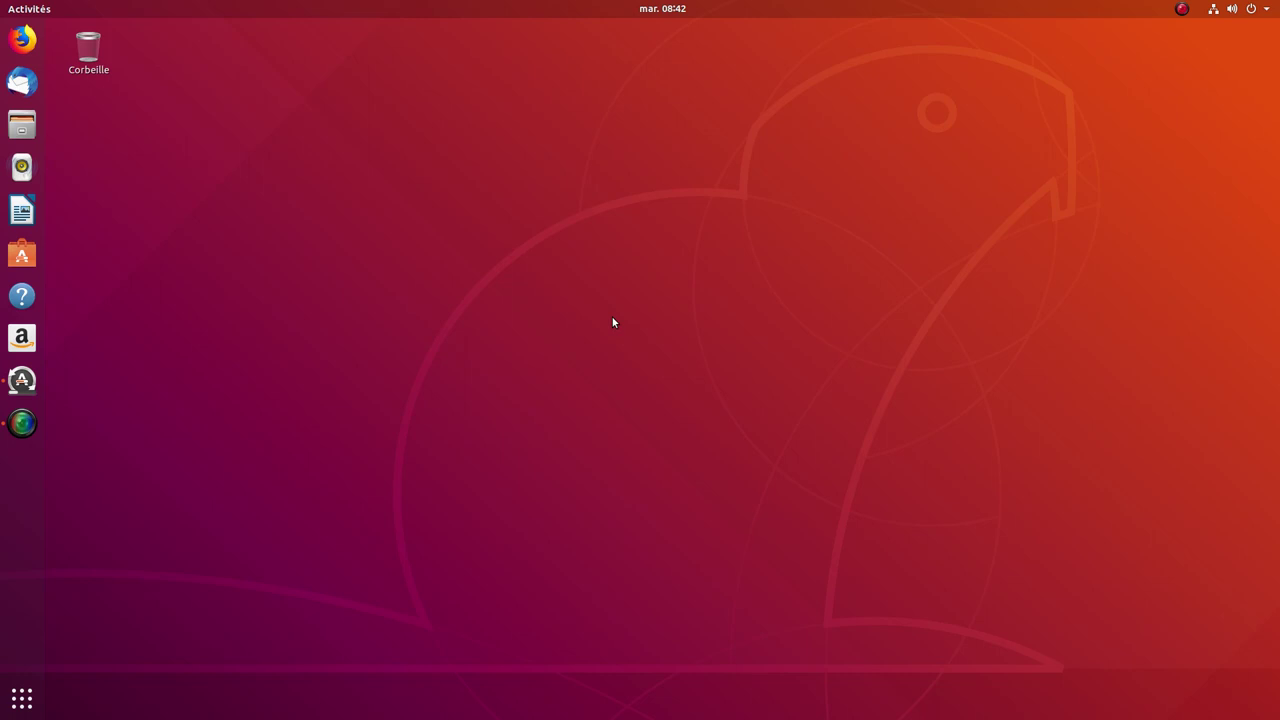
pyautogui.click(21, 381)
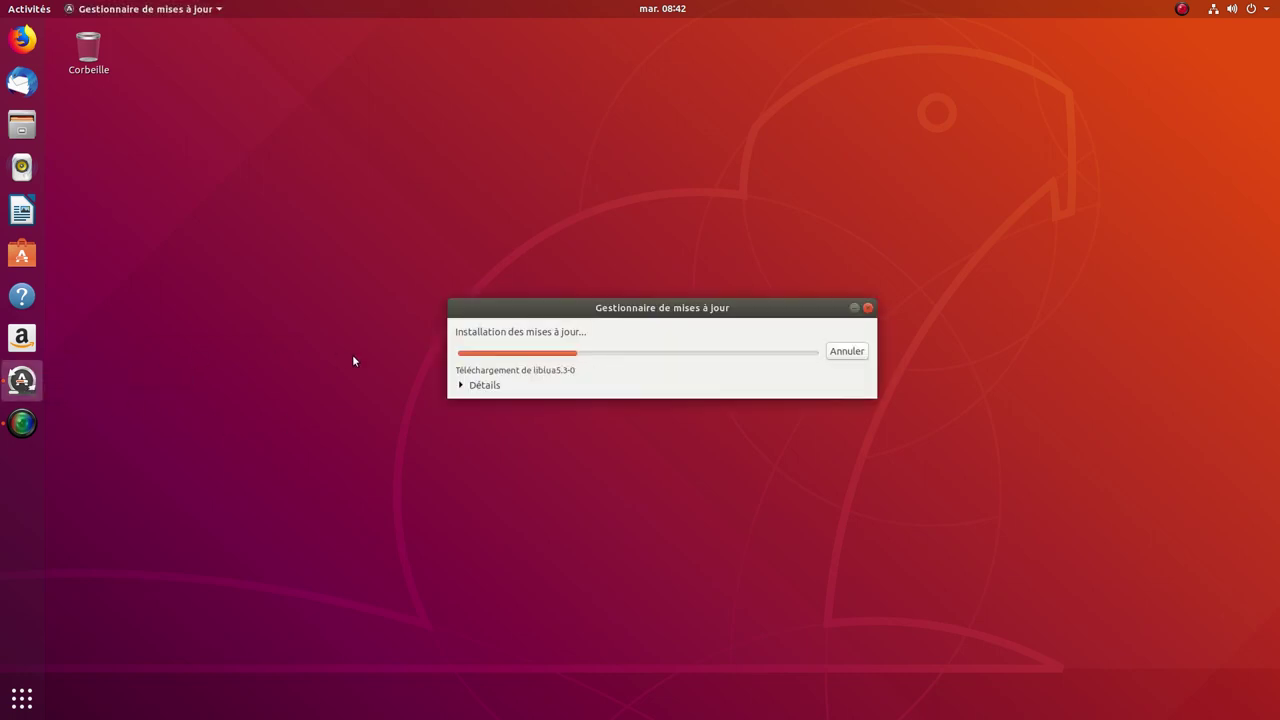
# Step: Expand Détails to watch package downloads, then choose Redémarrer ultérieurement once updates finish
pyautogui.click(462, 388)
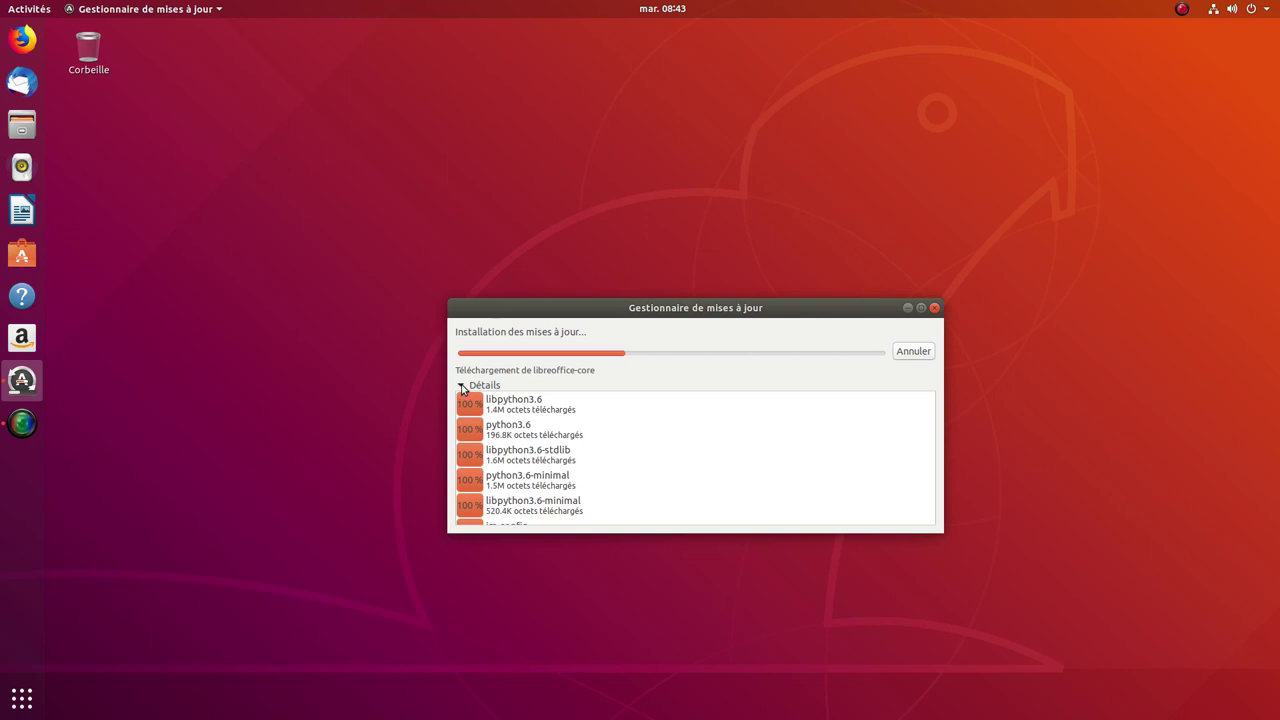
pyautogui.click(1182, 9)
pyautogui.click(1182, 47)
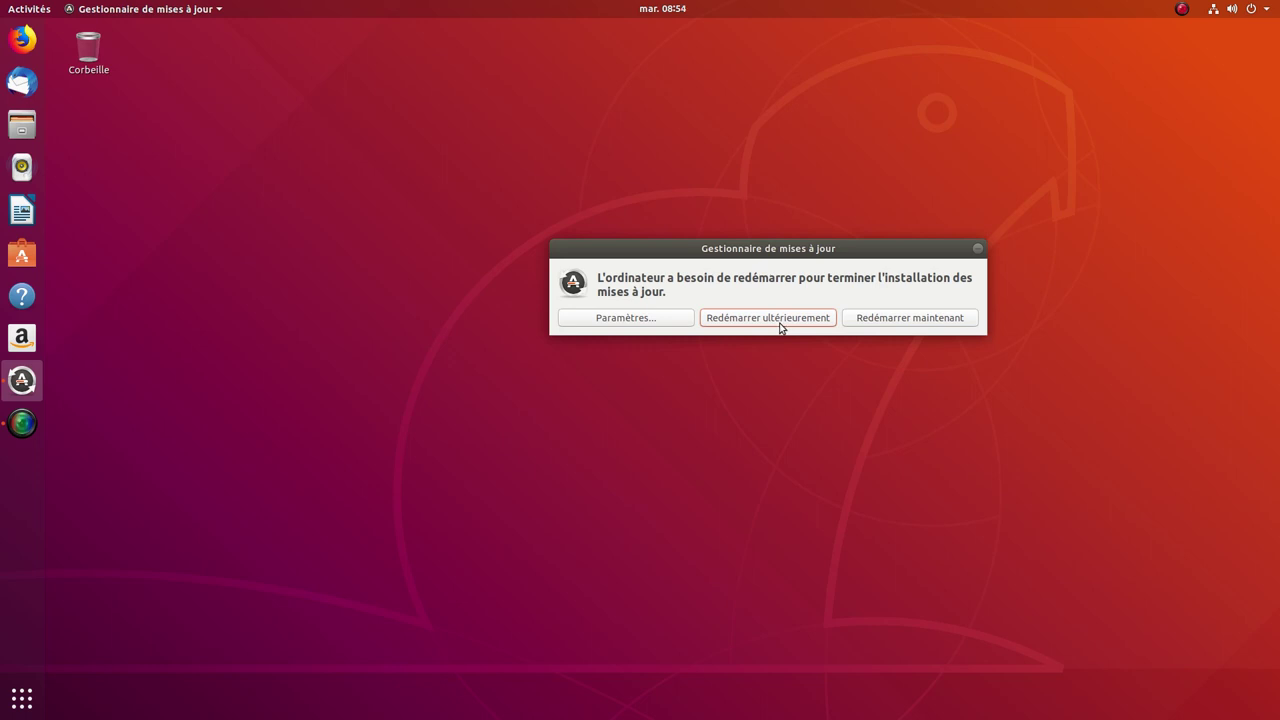
pyautogui.click(771, 320)
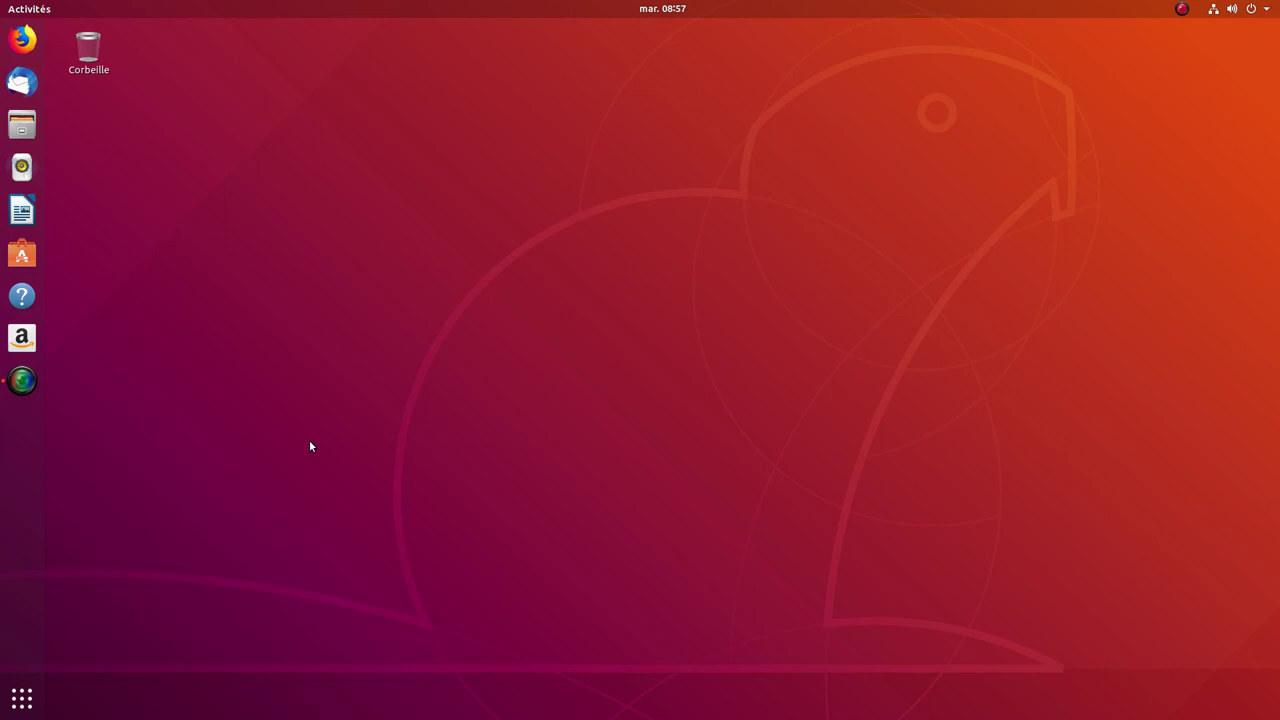
# Step: Open Paramètres from the full app list, view the Détails About page, and check for updates
pyautogui.click(24, 698)
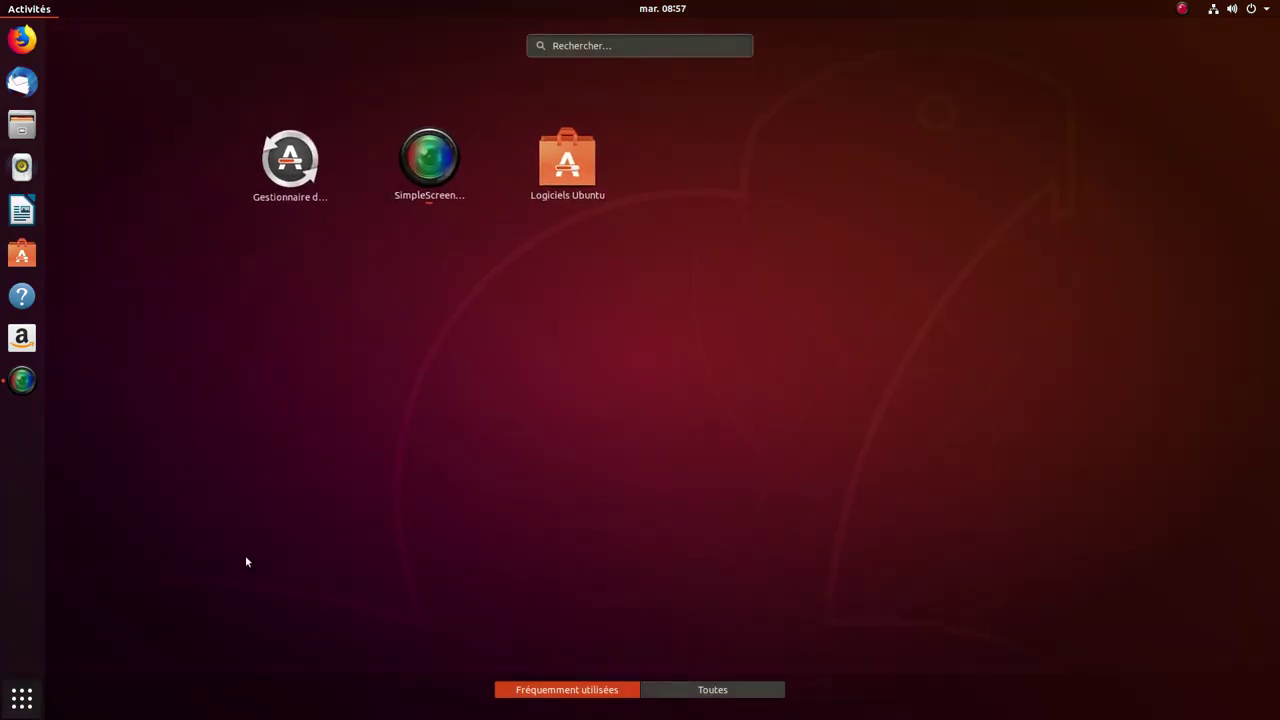
pyautogui.click(676, 694)
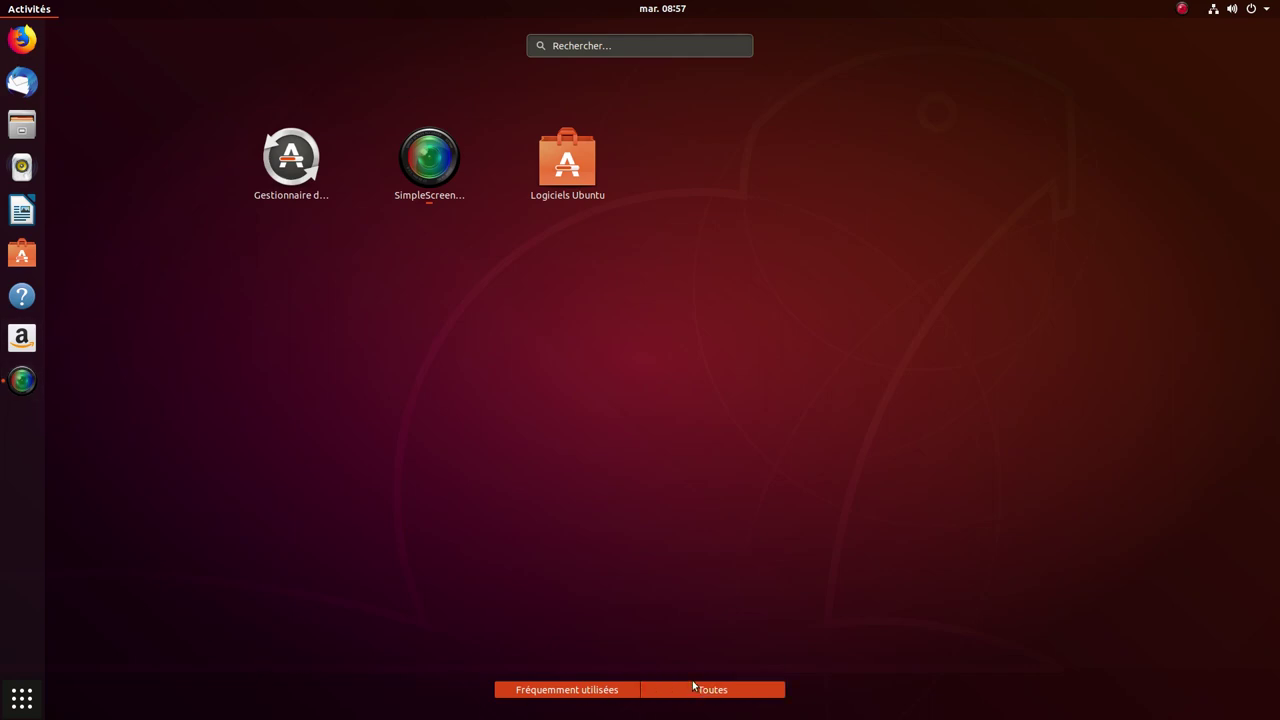
pyautogui.scroll(-1, 593, 427)
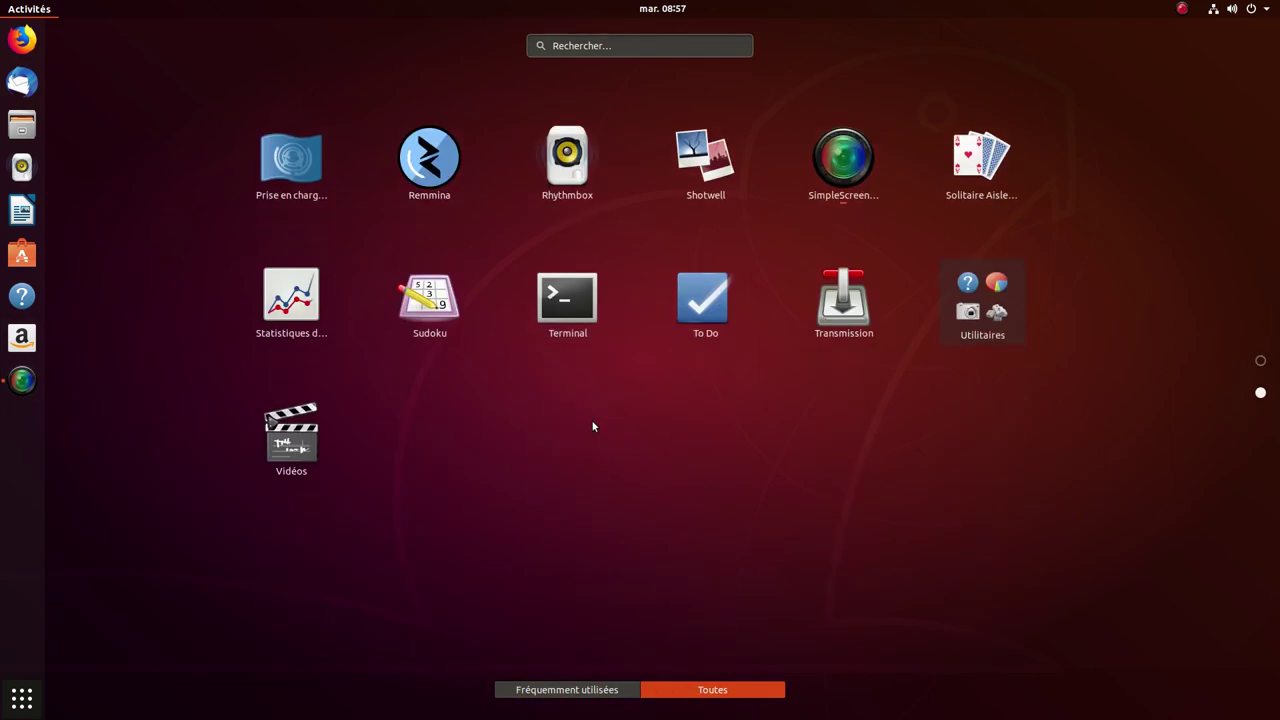
pyautogui.scroll(1, 593, 427)
pyautogui.scroll(-1, 594, 423)
pyautogui.scroll(1, 678, 389)
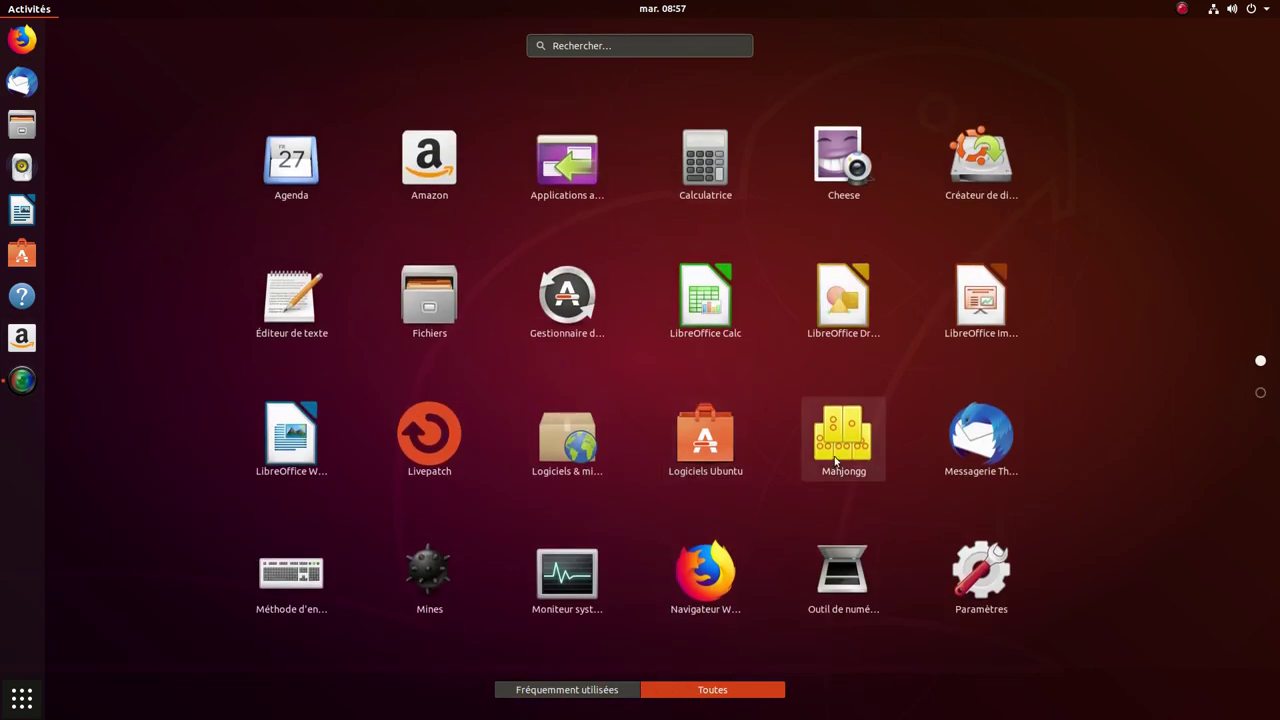
pyautogui.click(973, 580)
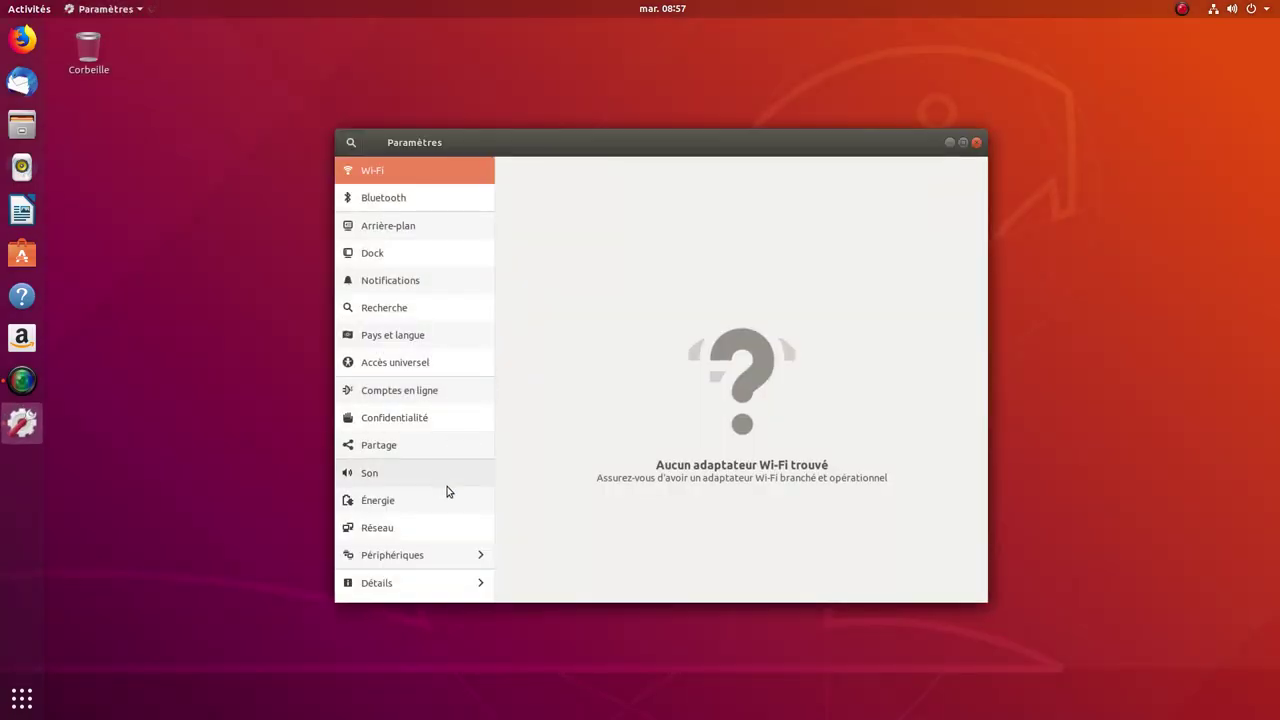
pyautogui.click(392, 587)
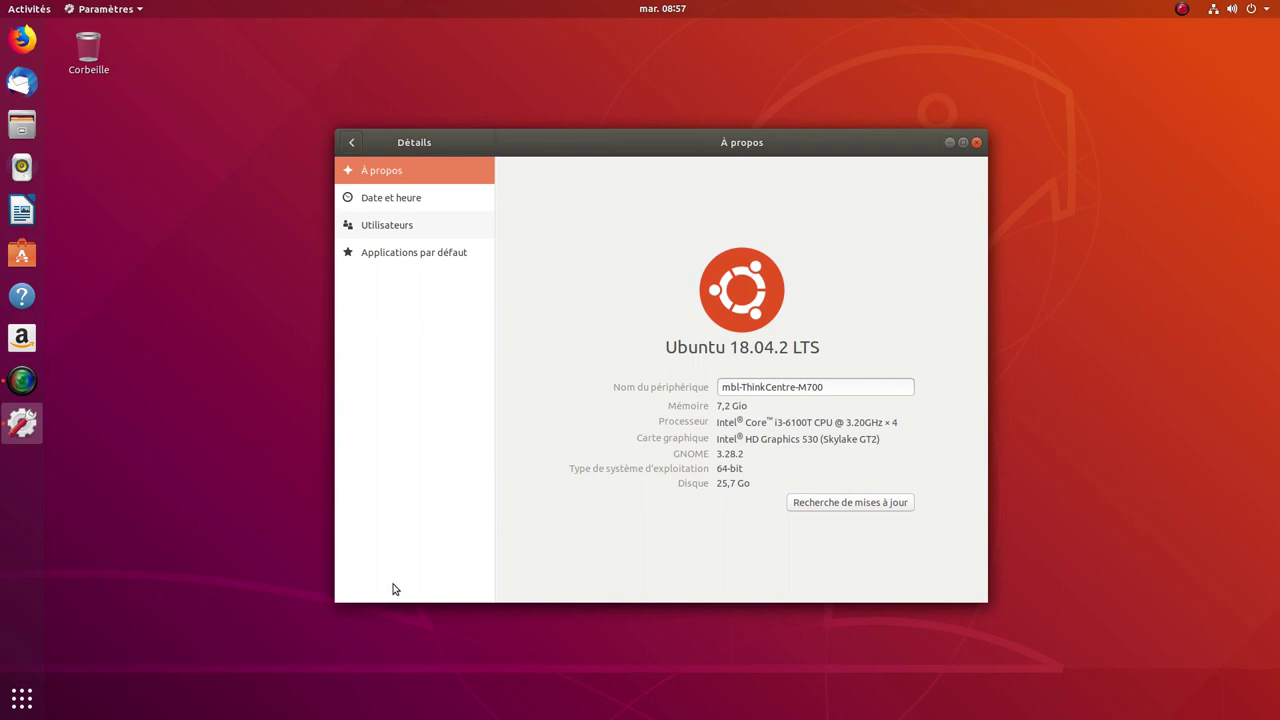
pyautogui.click(845, 506)
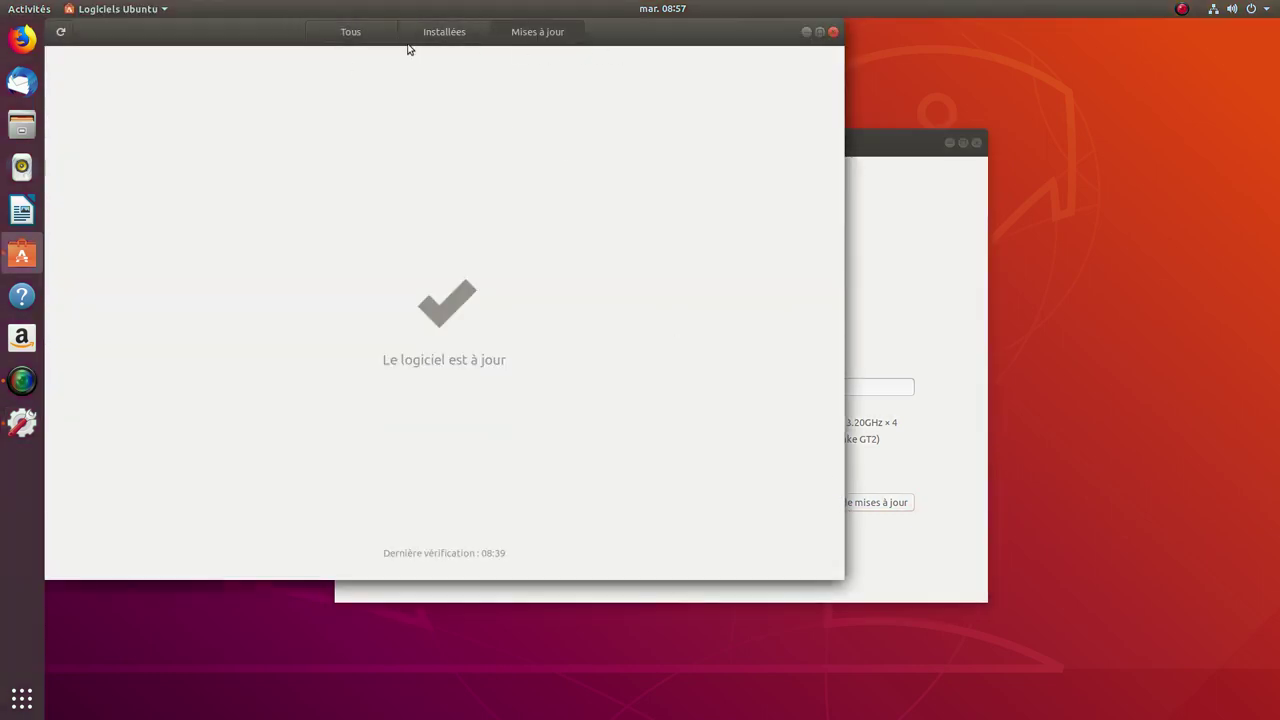
# Step: Browse Installées and Tous, search the store for 'neofetch' trimmed to 'neof', then close Logiciels Ubuntu
pyautogui.click(440, 40)
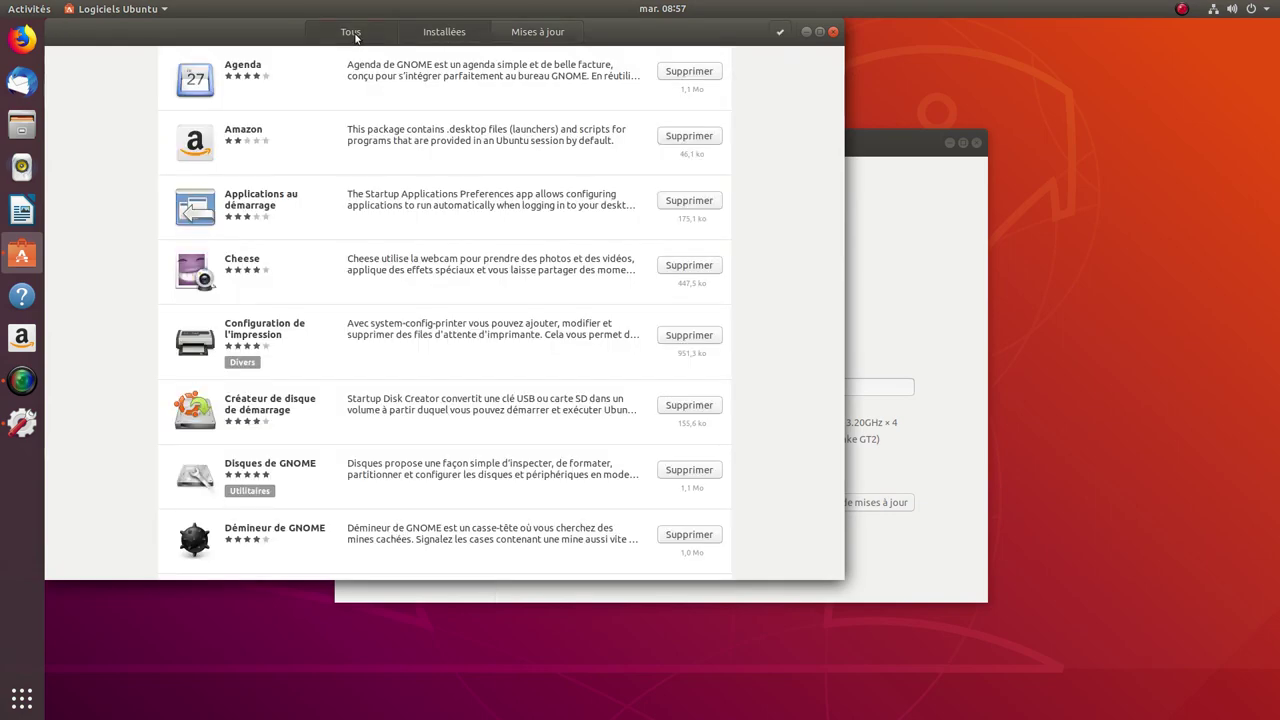
pyautogui.click(355, 40)
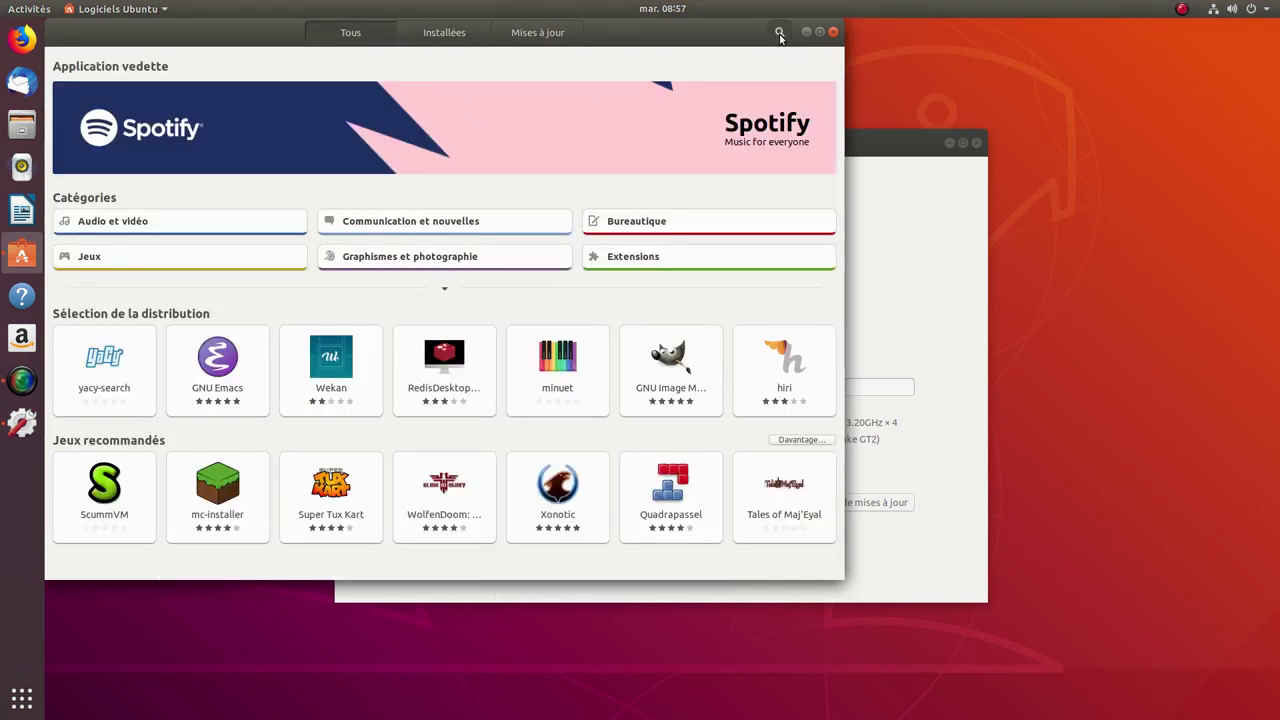
pyautogui.click(779, 32)
pyautogui.write('ne')
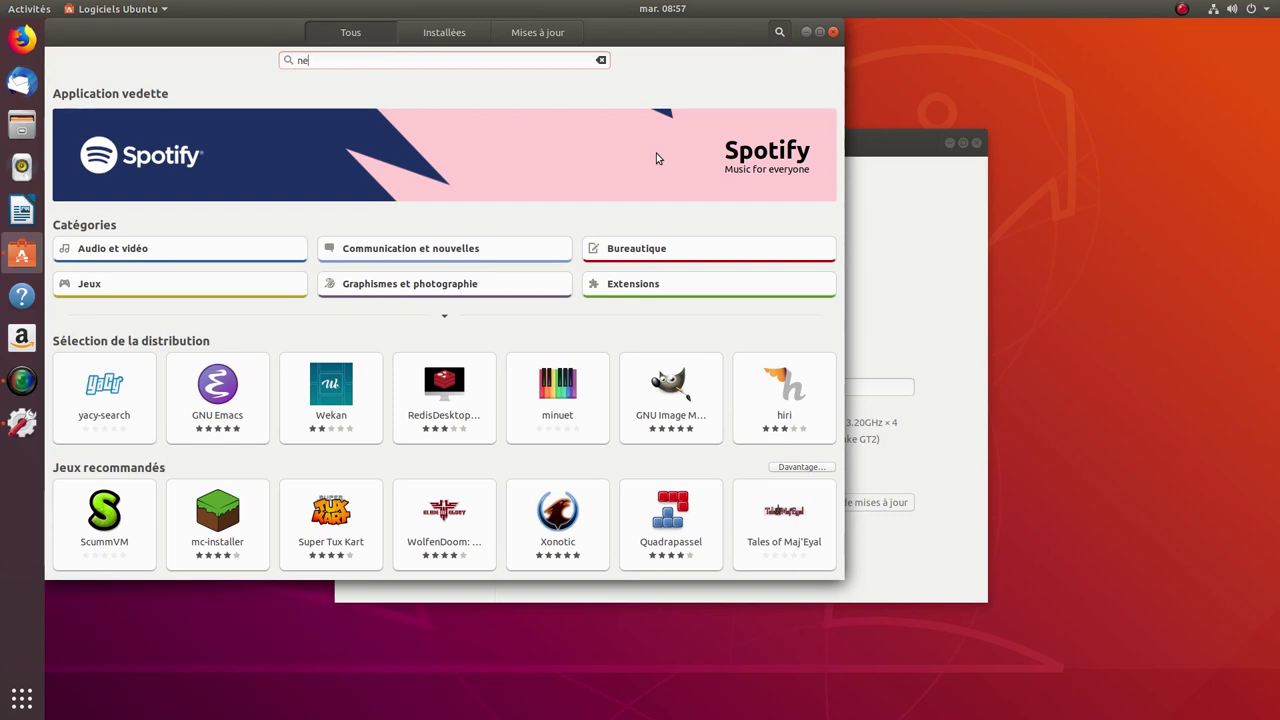
pyautogui.write('ofetch')
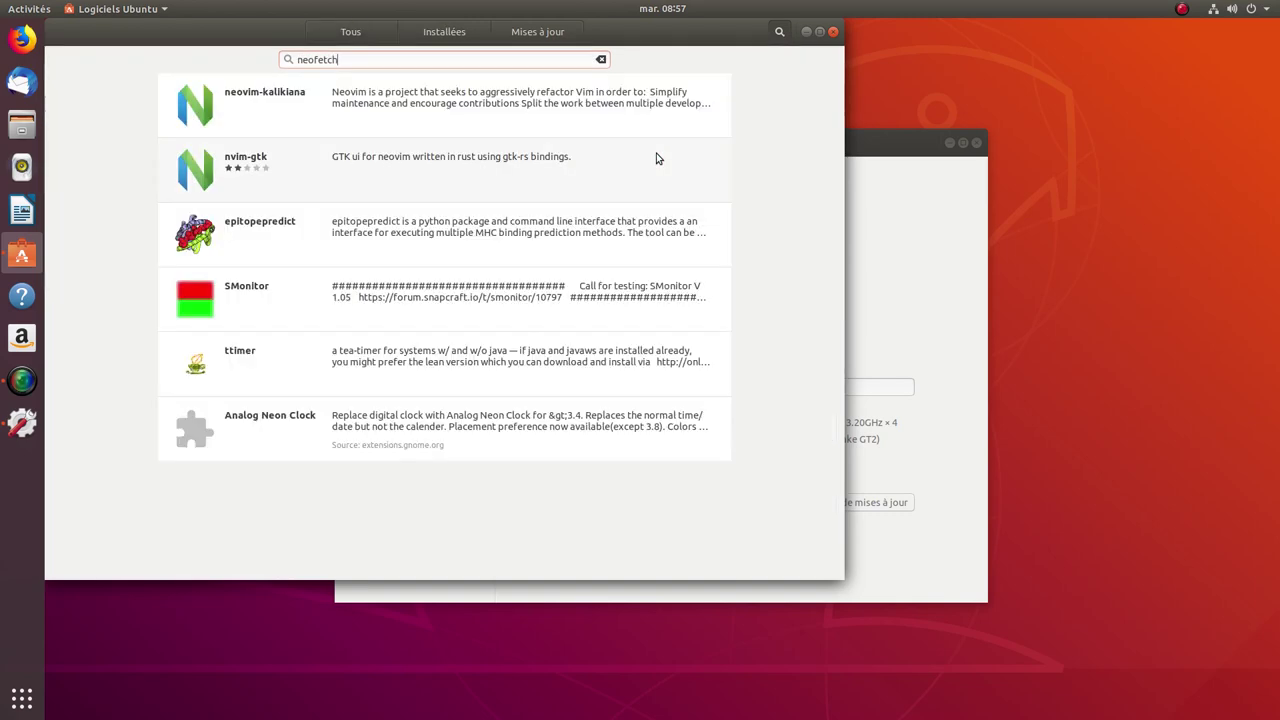
pyautogui.press('BackSpace')
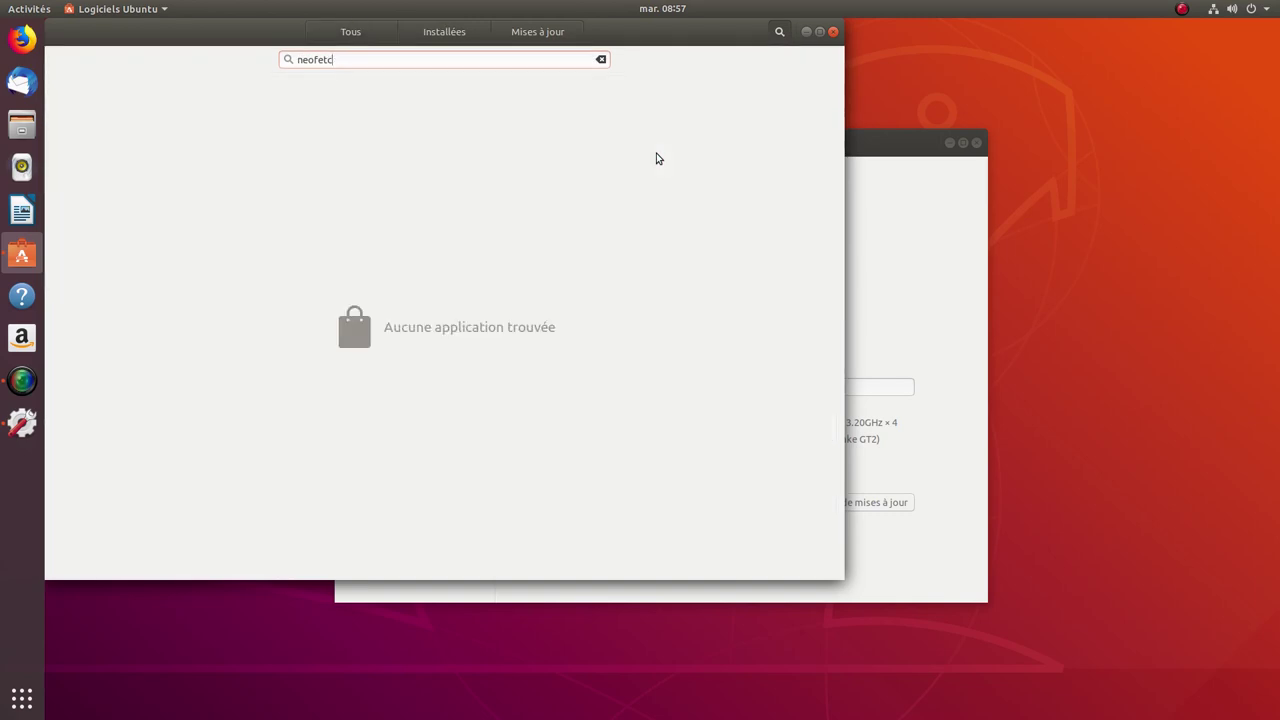
pyautogui.press('BackSpace')
pyautogui.press('BackSpace')
pyautogui.press('BackSpace')
pyautogui.click(832, 32)
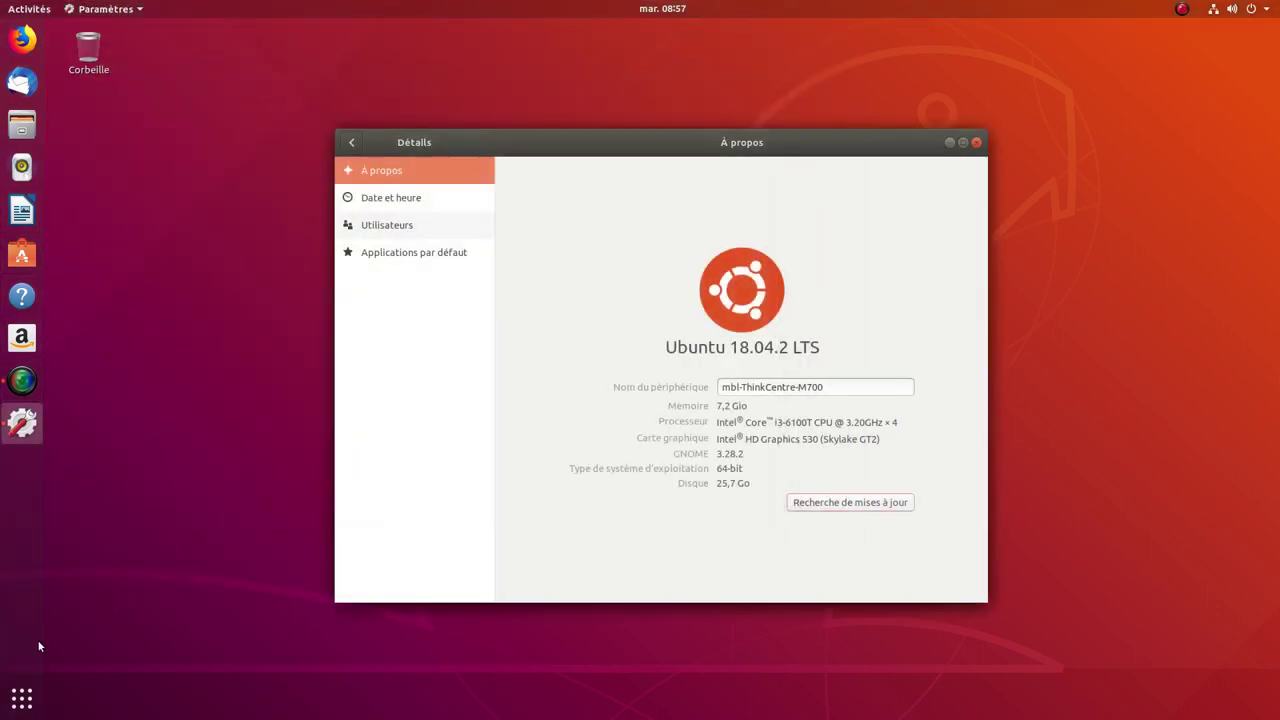
# Step: Launch Terminal, close the system details window, and run neofetch, which is reported missing
pyautogui.click(22, 698)
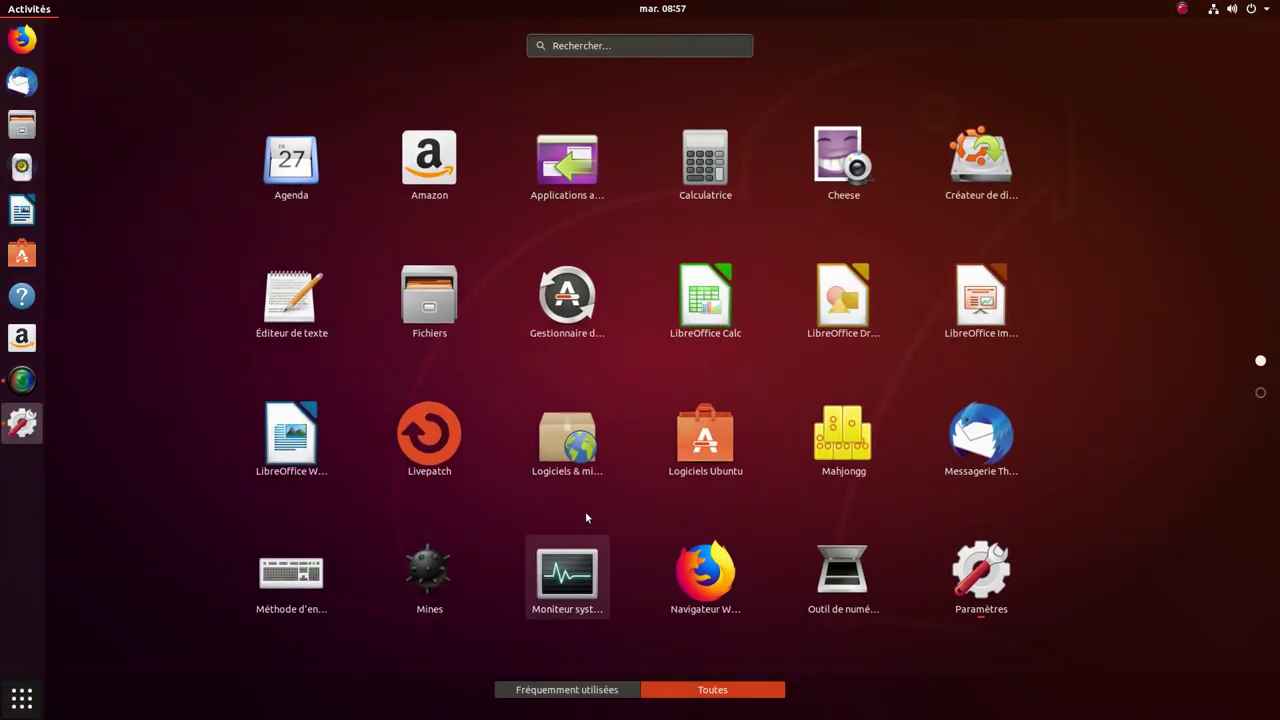
pyautogui.scroll(-1, 638, 471)
pyautogui.scroll(1, 638, 471)
pyautogui.scroll(-1, 637, 466)
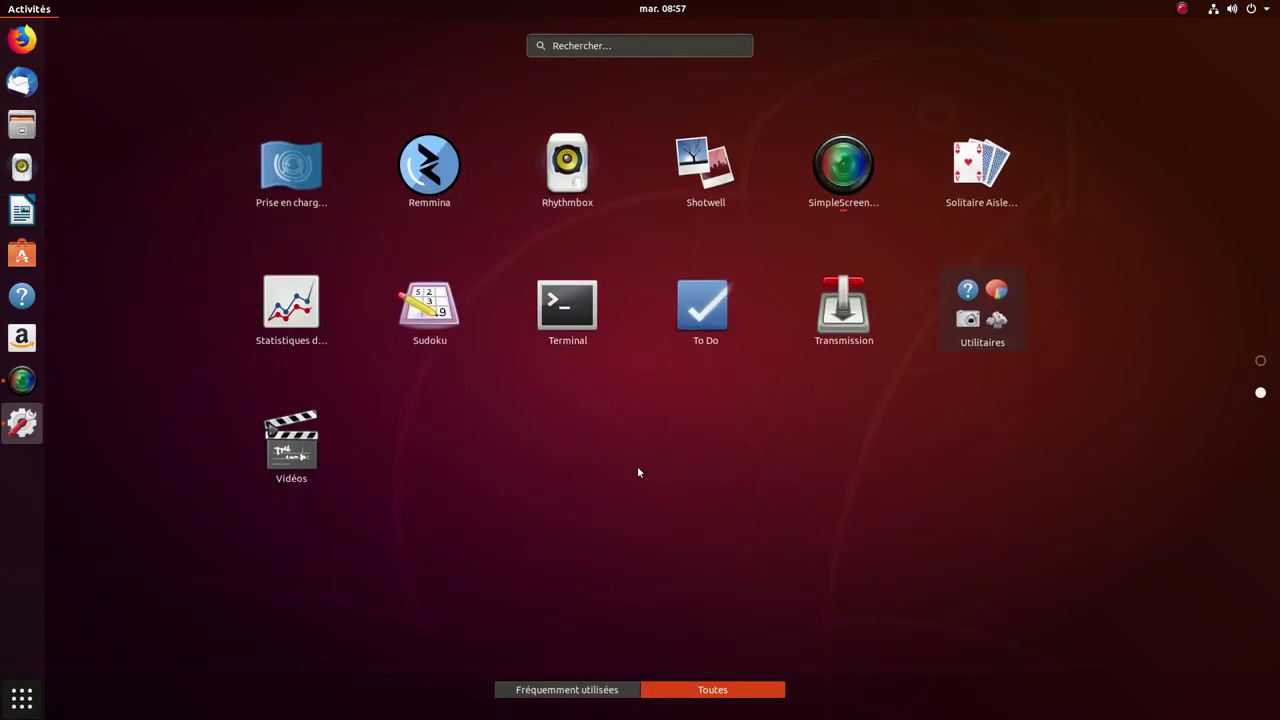
pyautogui.click(596, 340)
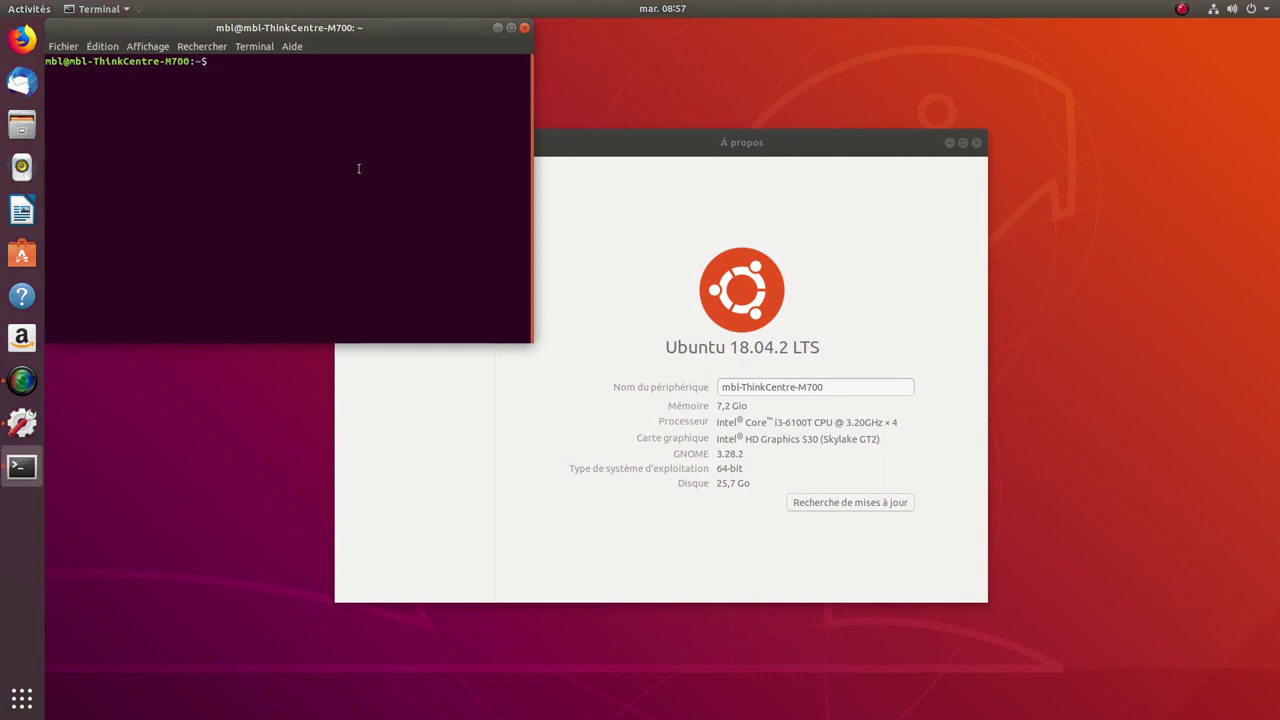
pyautogui.click(977, 143)
pyautogui.click(977, 143)
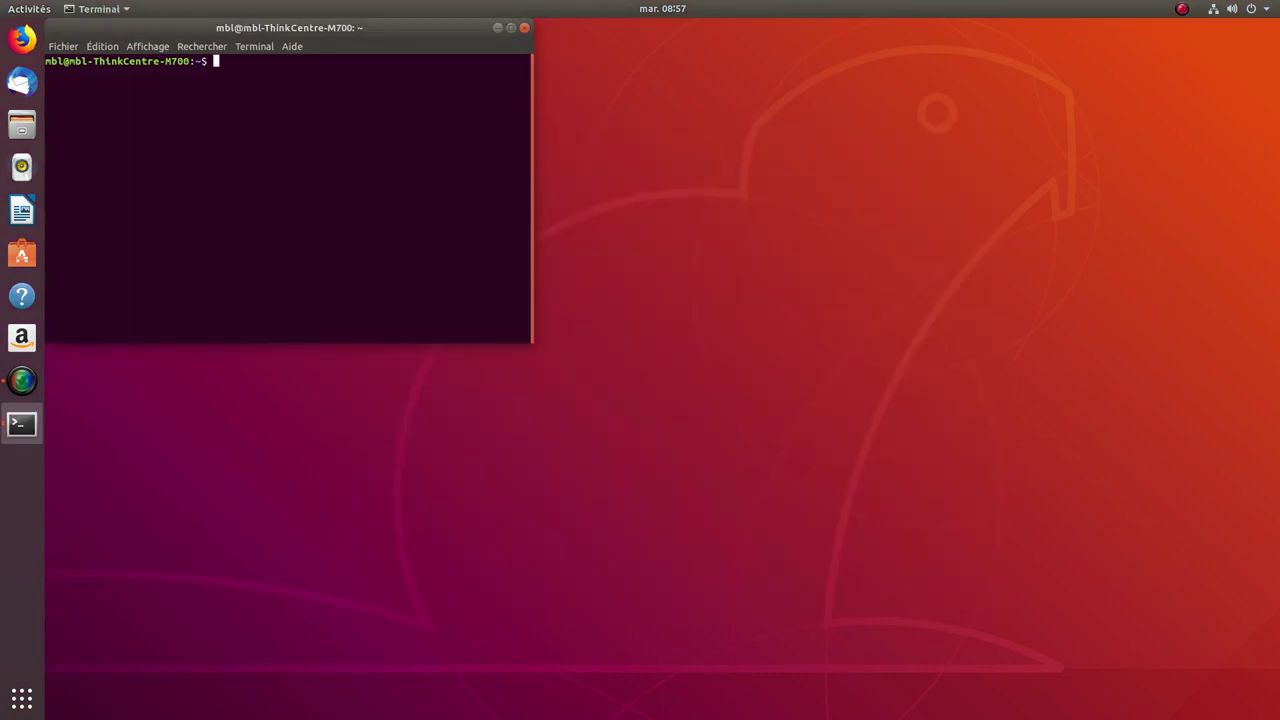
pyautogui.write('neofetch')
pyautogui.press('Return')
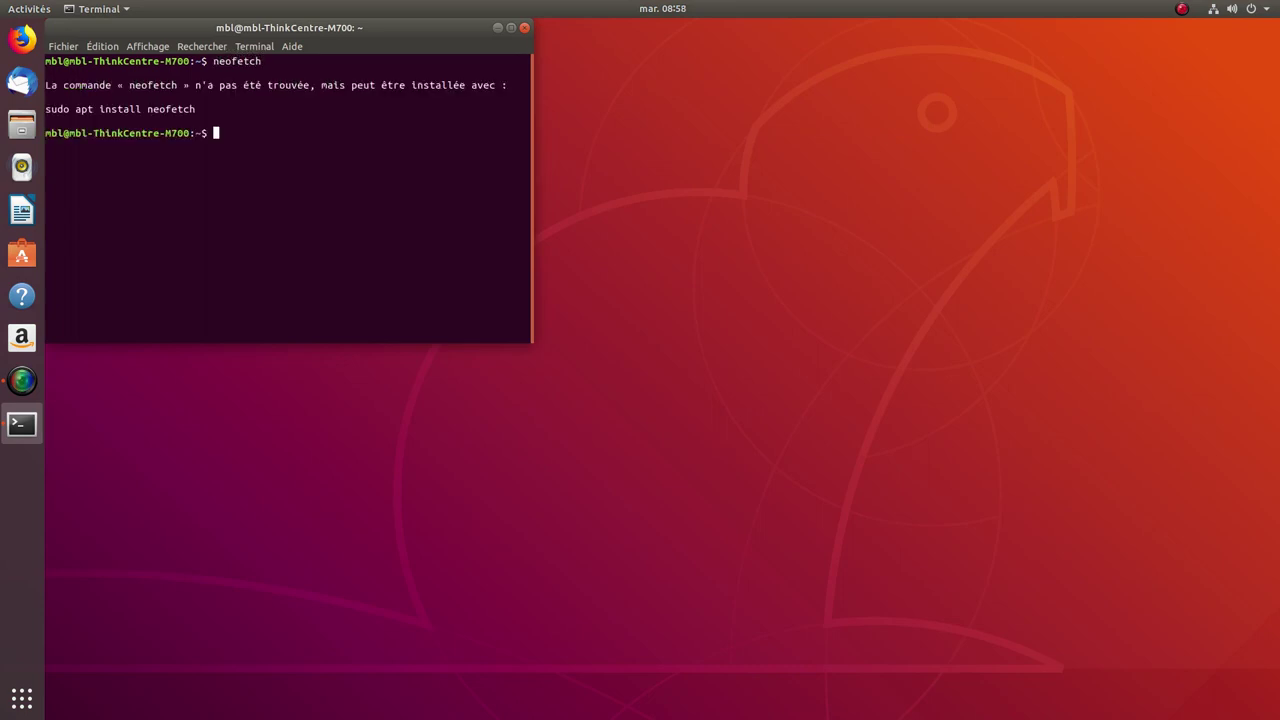
# Step: Copy the suggested 'sudo apt install neofetch' line, paste it at the prompt, and run it
pyautogui.moveTo(198, 108); pyautogui.dragTo(45, 97)
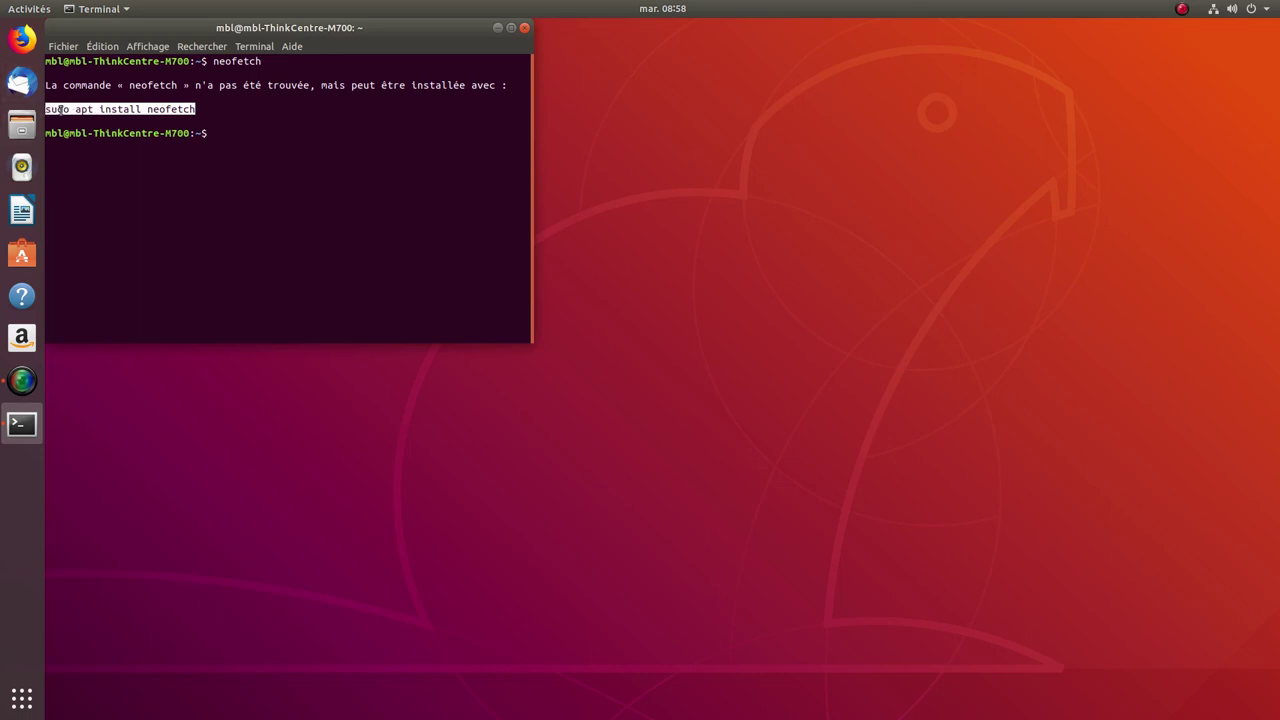
pyautogui.rightClick(58, 106)
pyautogui.click(80, 116)
pyautogui.click(241, 167)
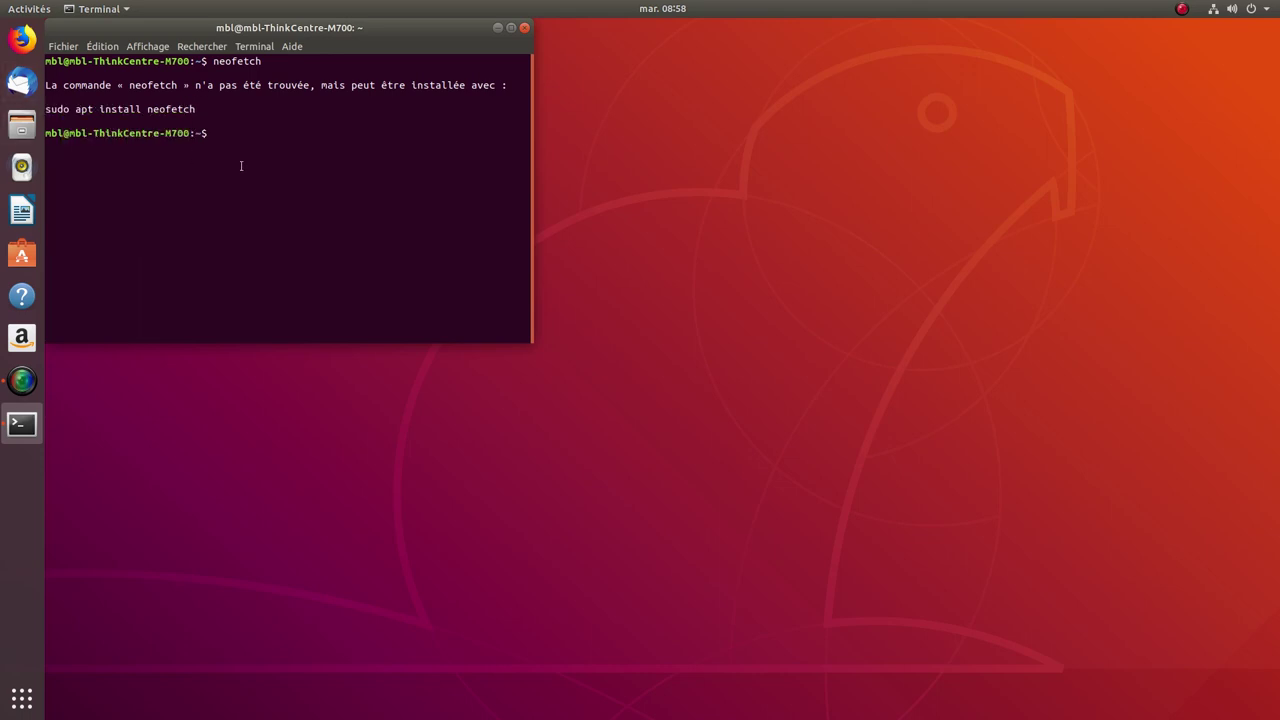
pyautogui.rightClick(242, 166)
pyautogui.click(272, 203)
pyautogui.press('Return')
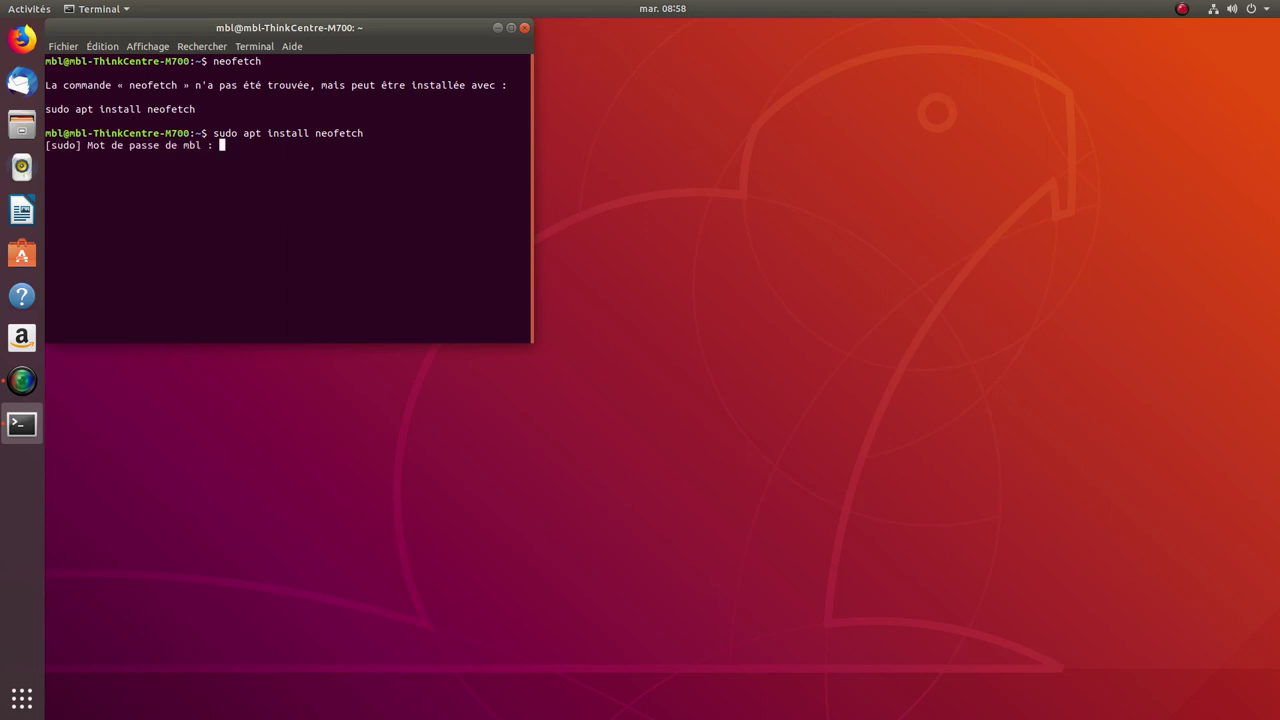
# Step: Finish the neofetch install, clear the screen with Ctrl+L, run neofetch, then try htop
pyautogui.press('Return')
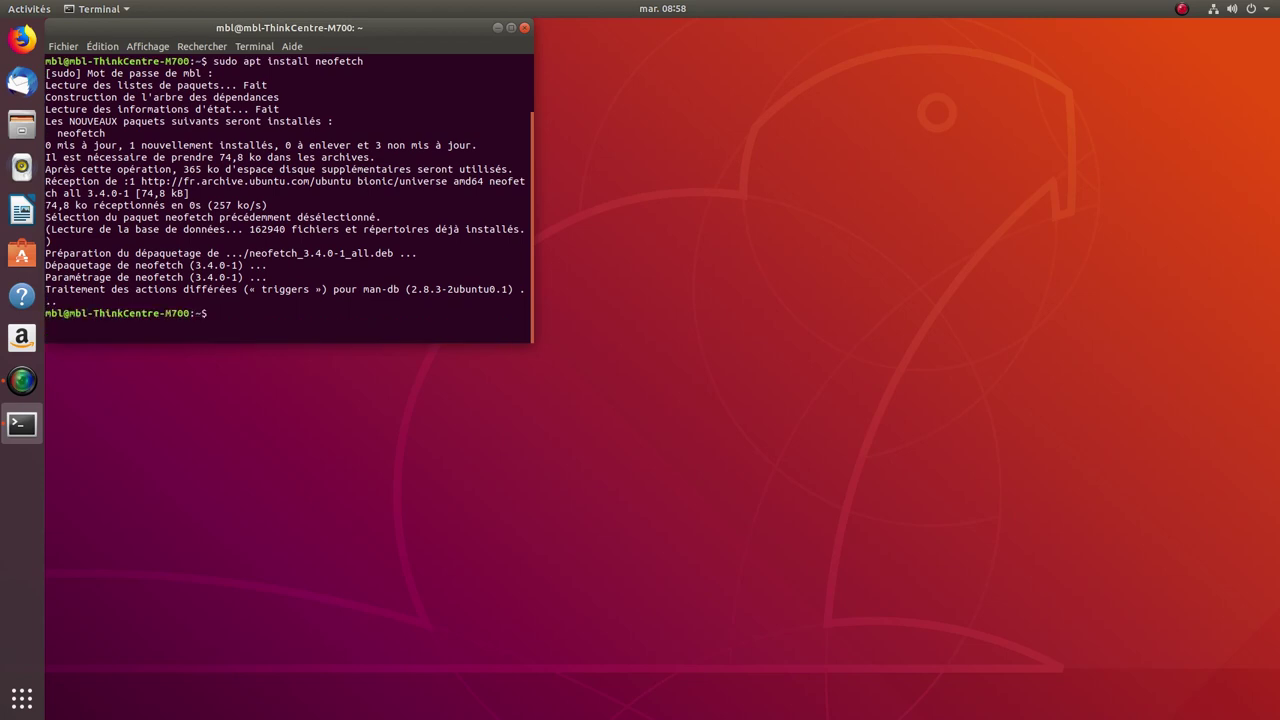
pyautogui.hotkey('ctrl', 'l')
pyautogui.write('neofetch')
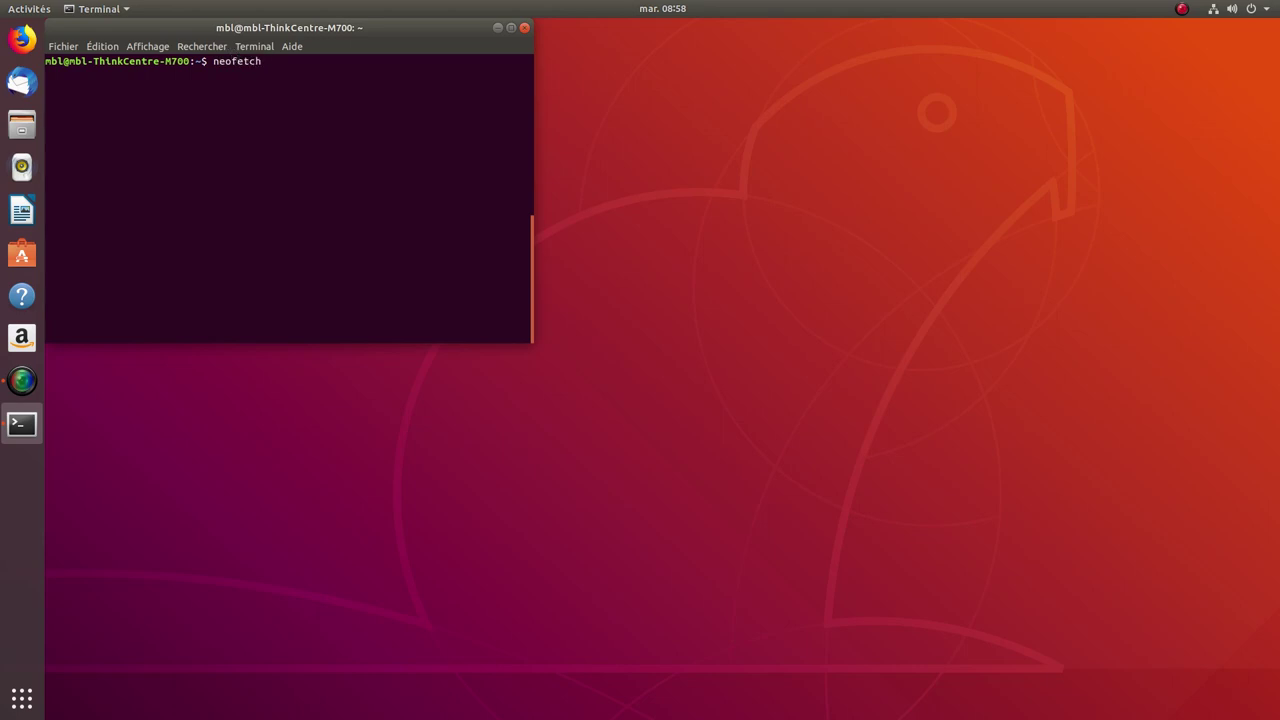
pyautogui.press('Return')
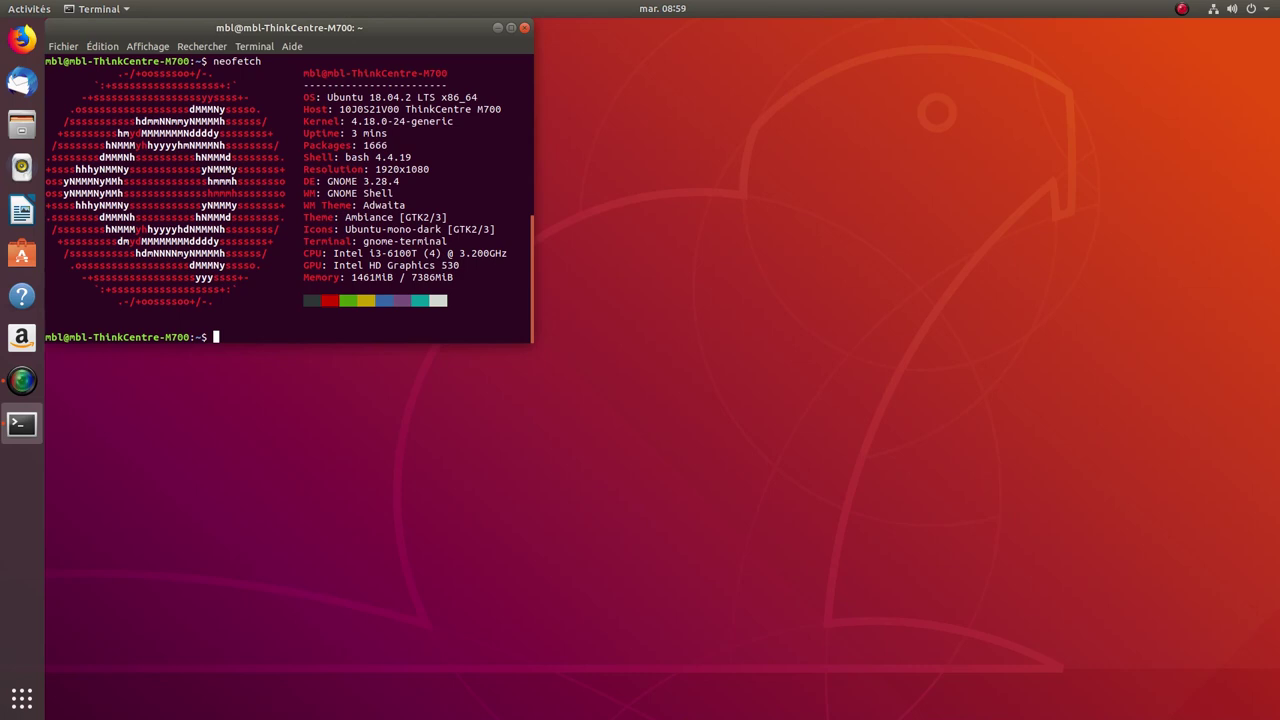
pyautogui.write('htop')
pyautogui.press('Return')
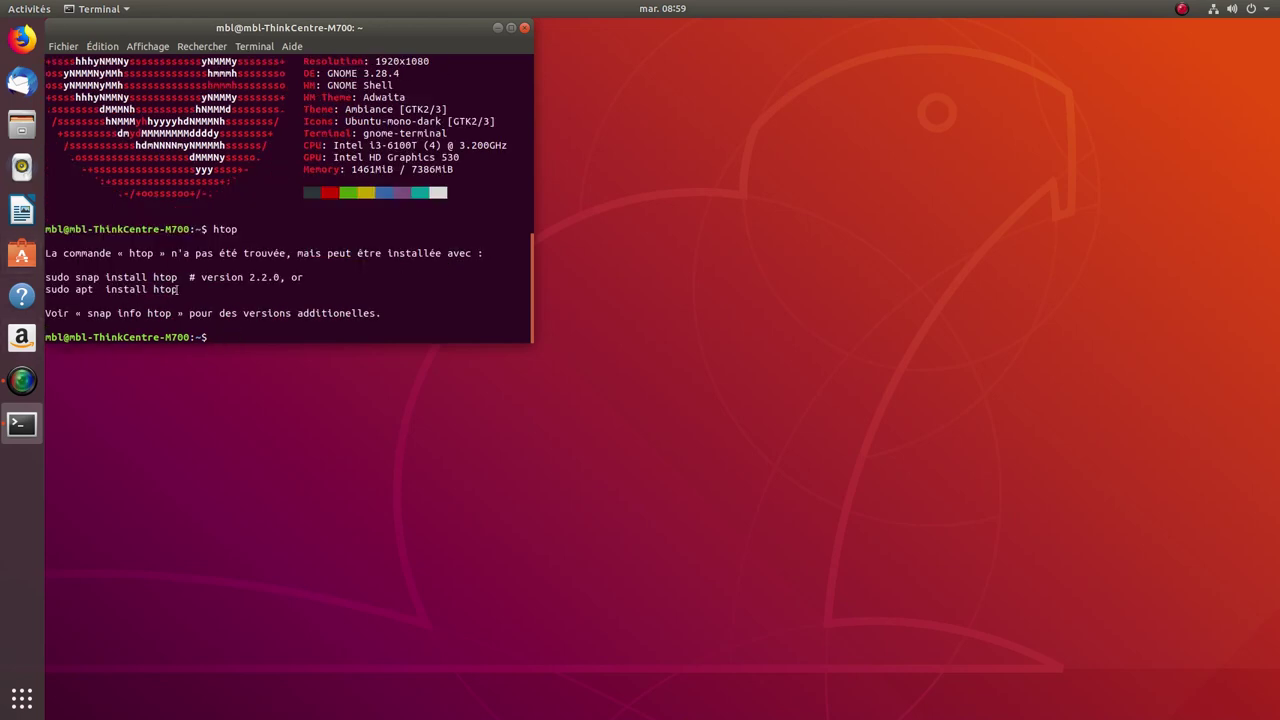
# Step: Copy the suggested 'sudo apt install htop' line, paste it at the prompt, and run it
pyautogui.moveTo(178, 290); pyautogui.dragTo(46, 290)
pyautogui.rightClick(81, 292)
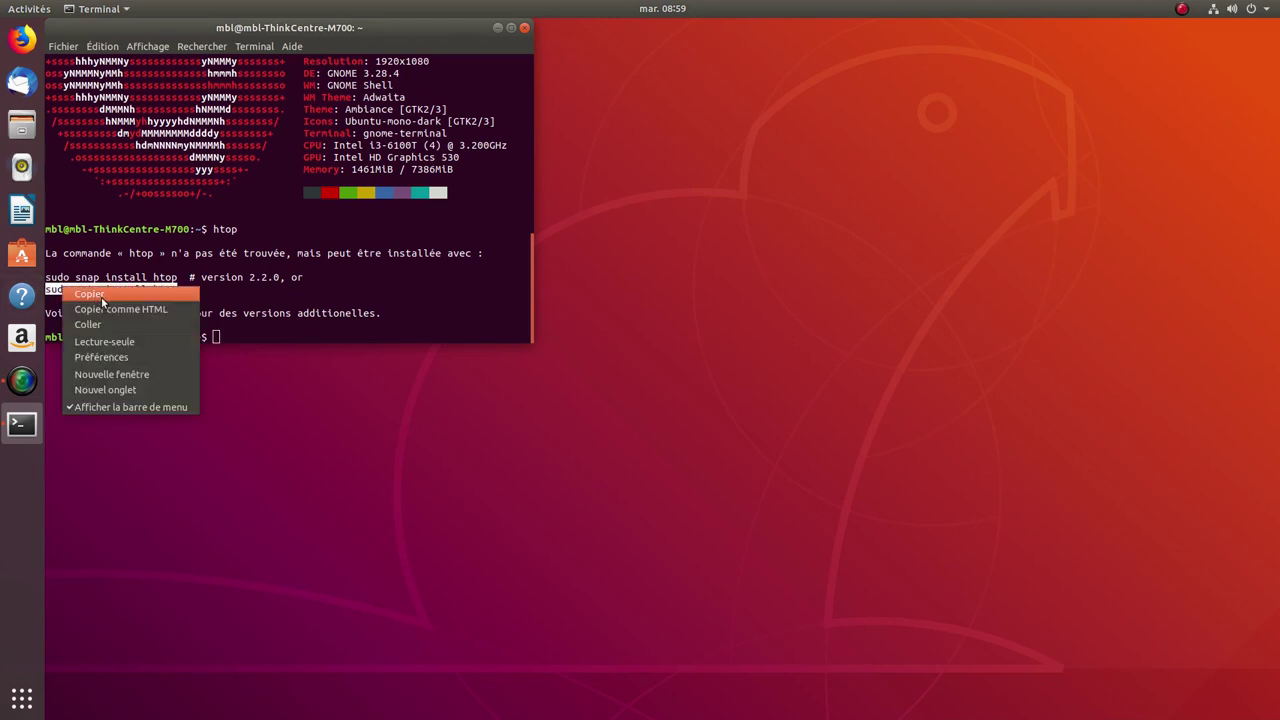
pyautogui.click(81, 293)
pyautogui.click(228, 340)
pyautogui.rightClick(228, 340)
pyautogui.click(274, 381)
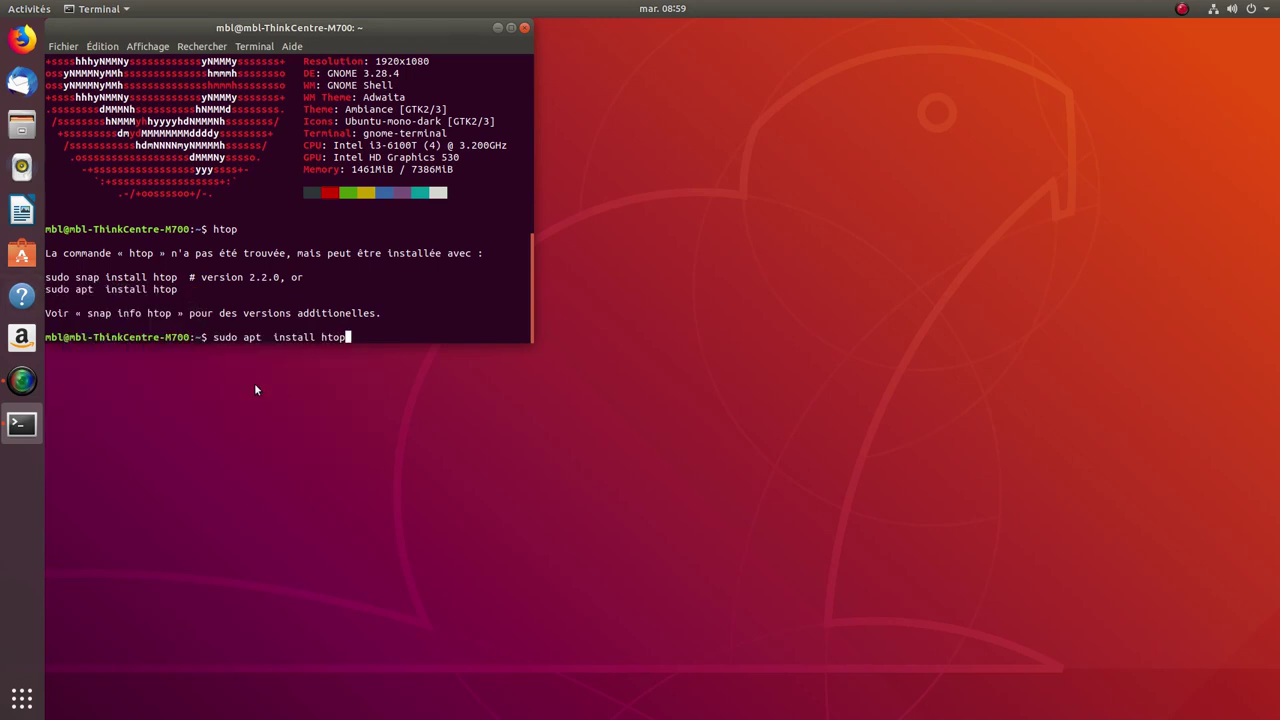
pyautogui.press('Return')
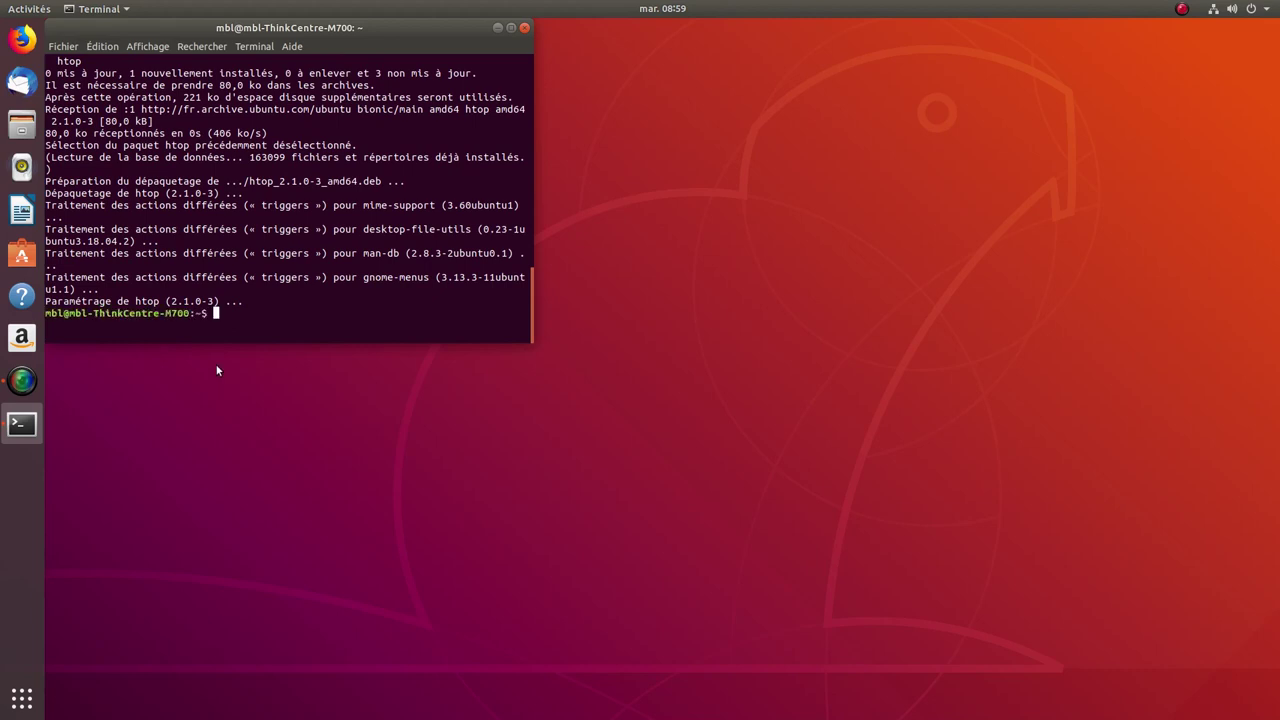
# Step: Run htop to view live processes, then close the terminal with Fermer le terminal
pyautogui.write('htop')
pyautogui.press('Return')
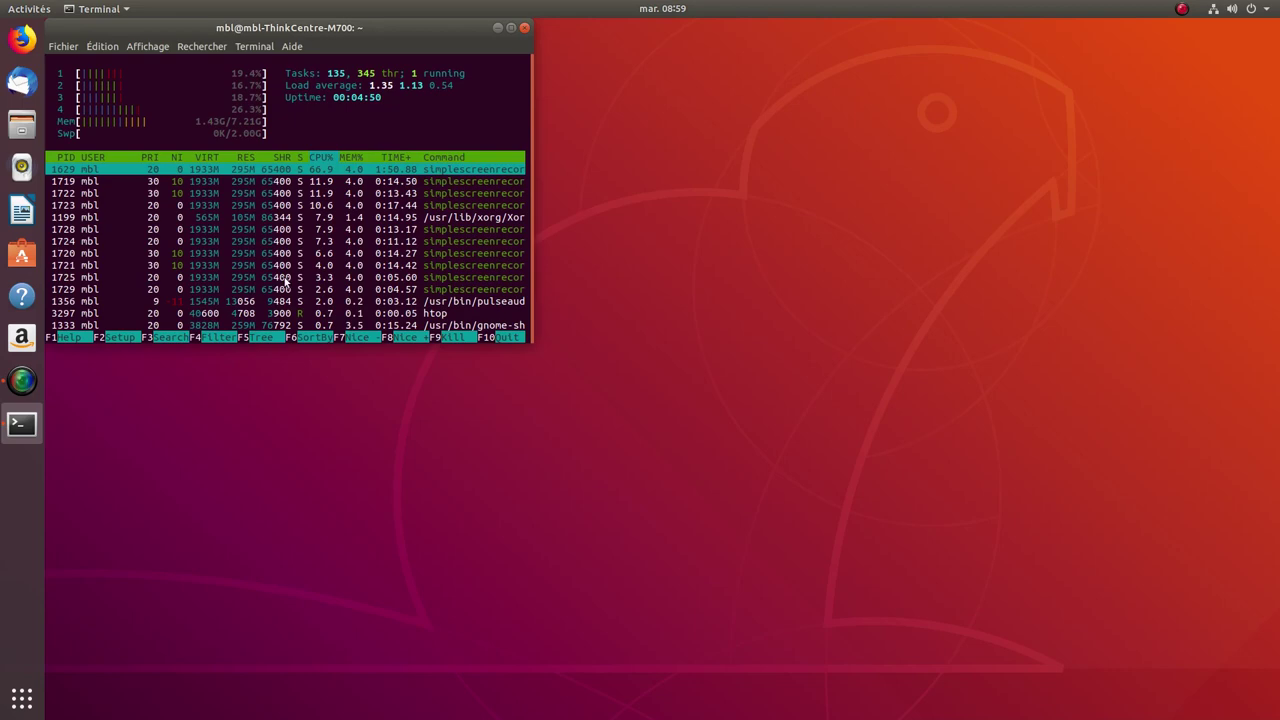
pyautogui.click(527, 29)
pyautogui.click(330, 228)
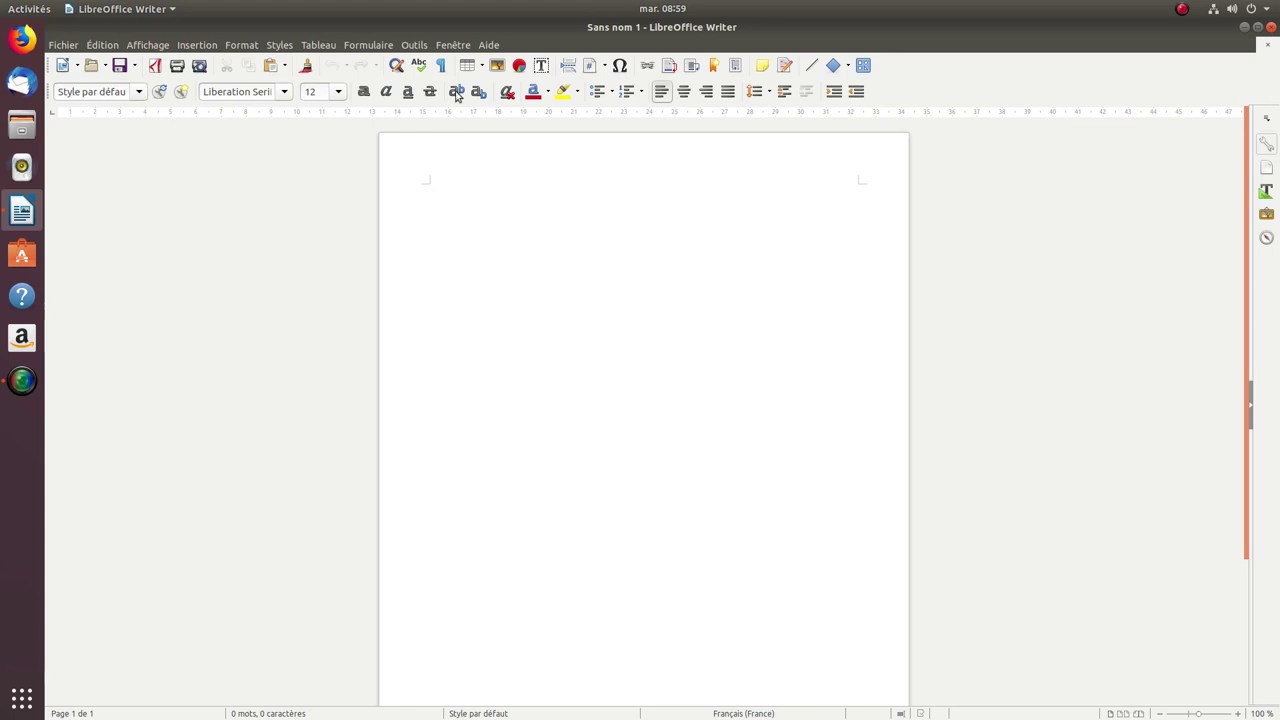
pyautogui.click(488, 45)
pyautogui.click(552, 197)
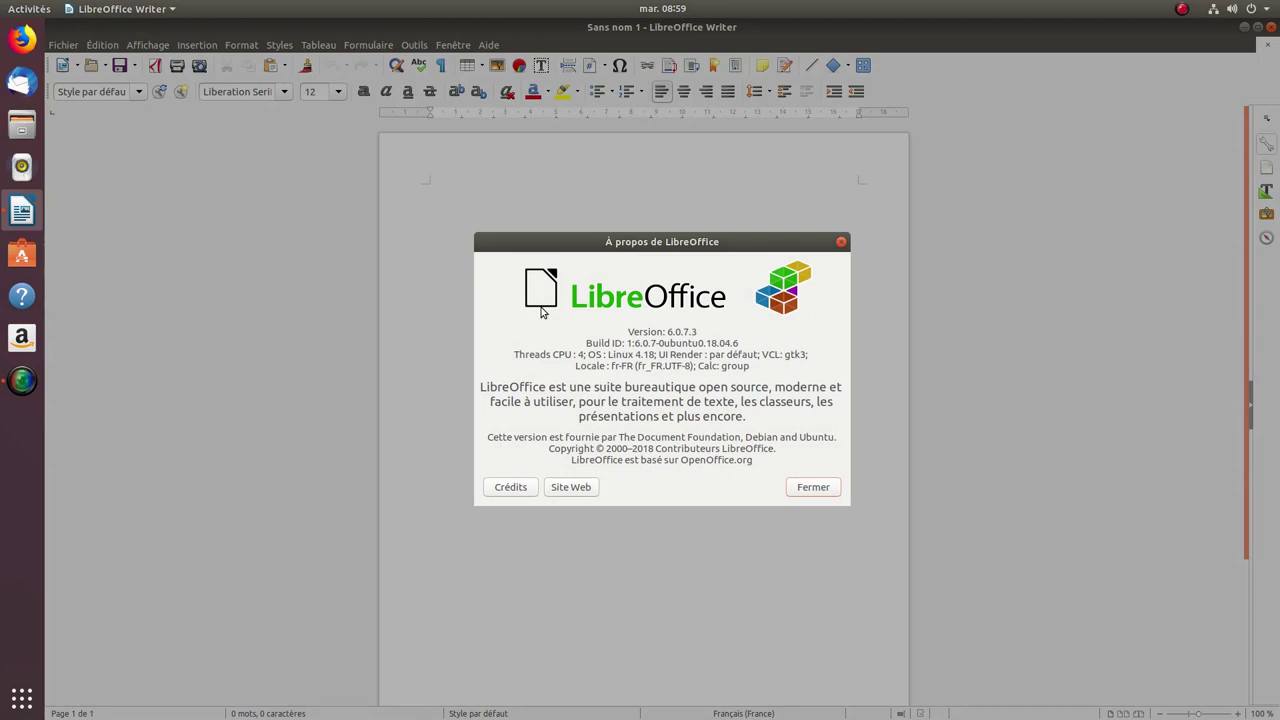
pyautogui.click(812, 487)
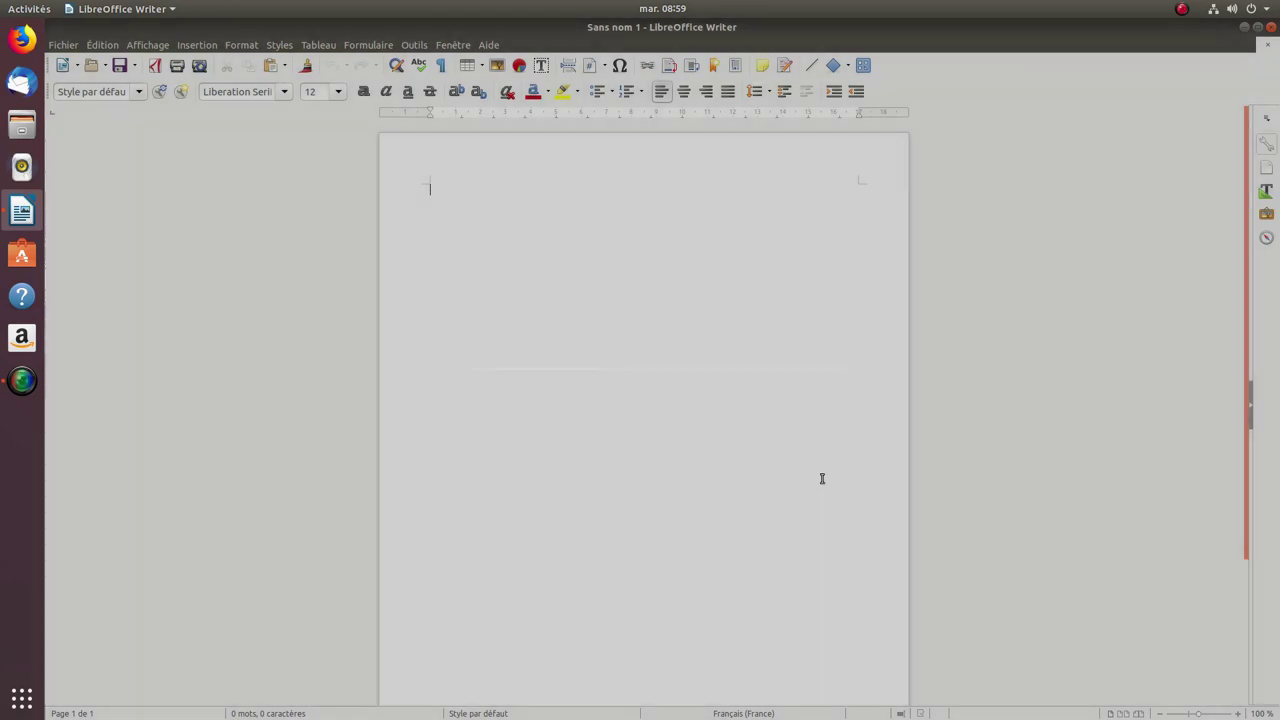
pyautogui.click(1267, 27)
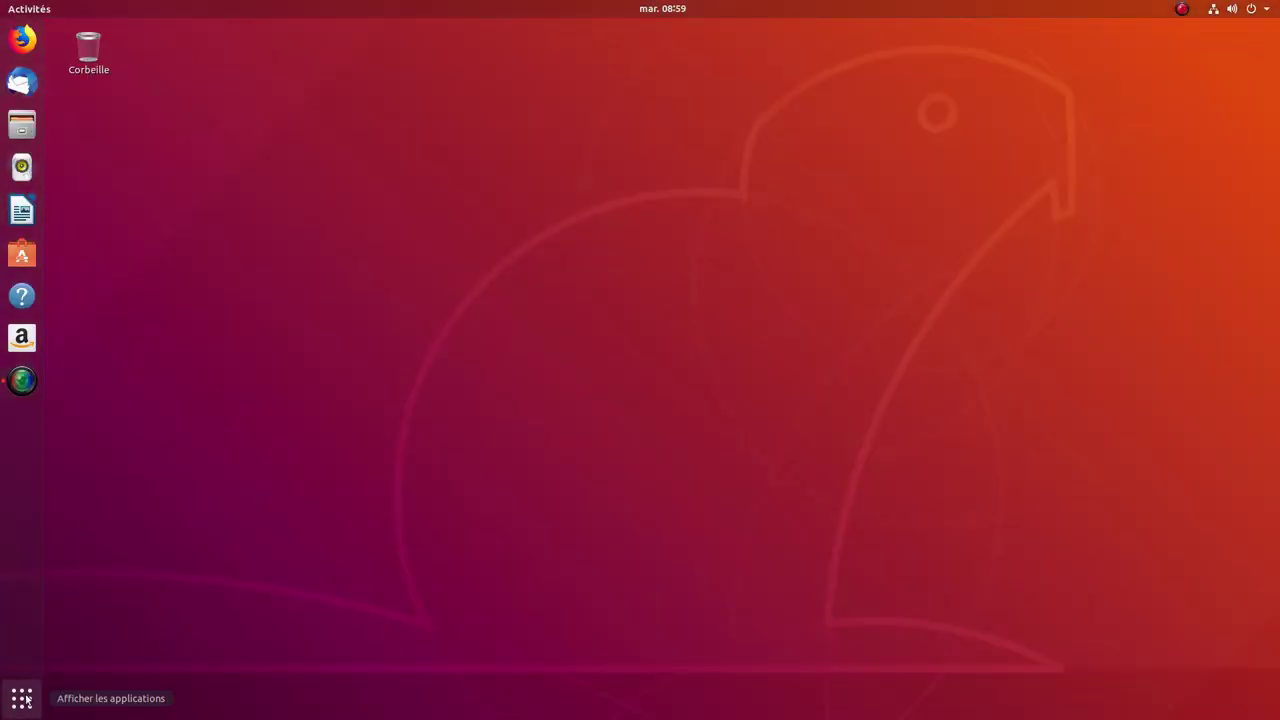
# Step: Scroll through the app grid pages and launch Logiciels & mises à jour
pyautogui.click(22, 698)
pyautogui.click(22, 698)
pyautogui.click(22, 698)
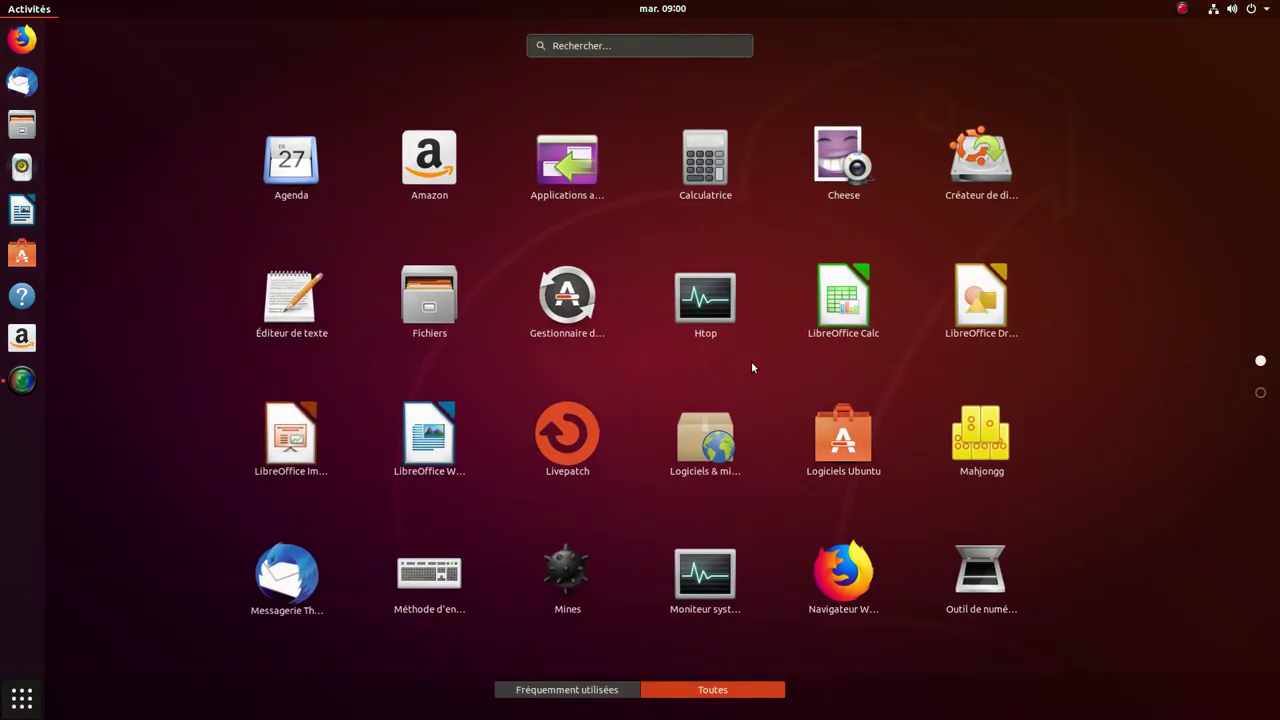
pyautogui.scroll(-1, 897, 407)
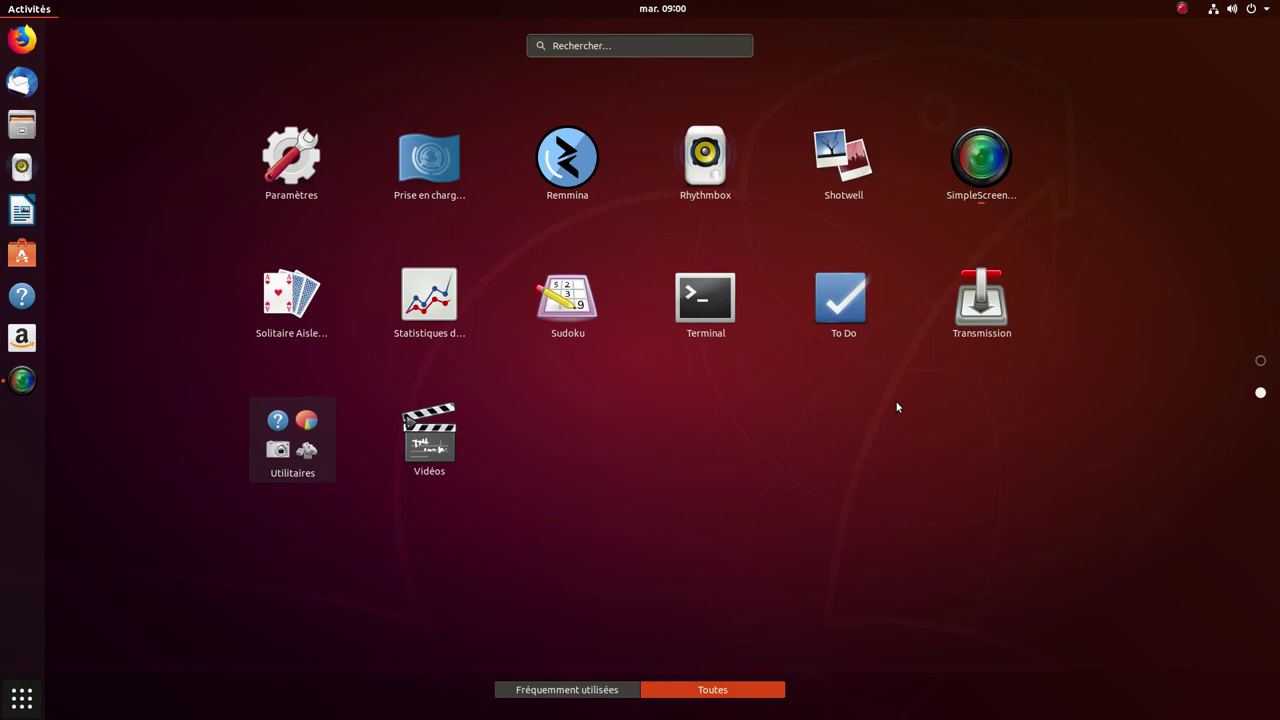
pyautogui.scroll(1, 897, 407)
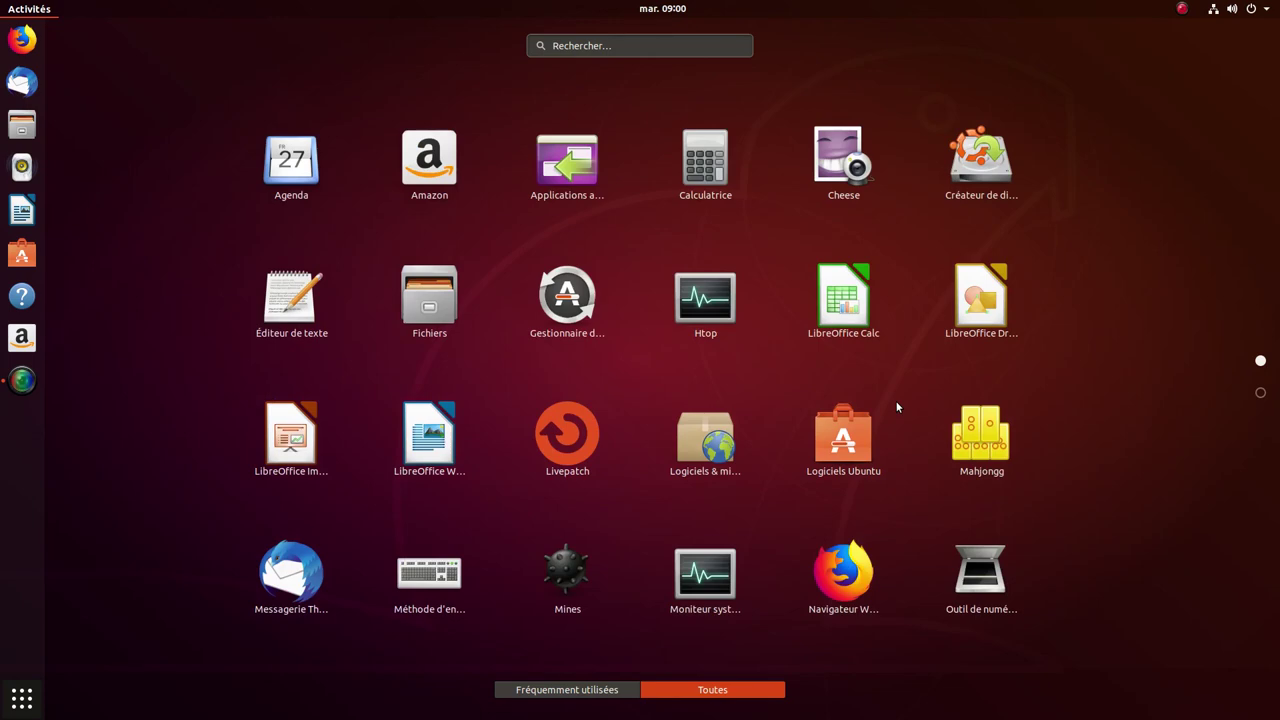
pyautogui.click(732, 452)
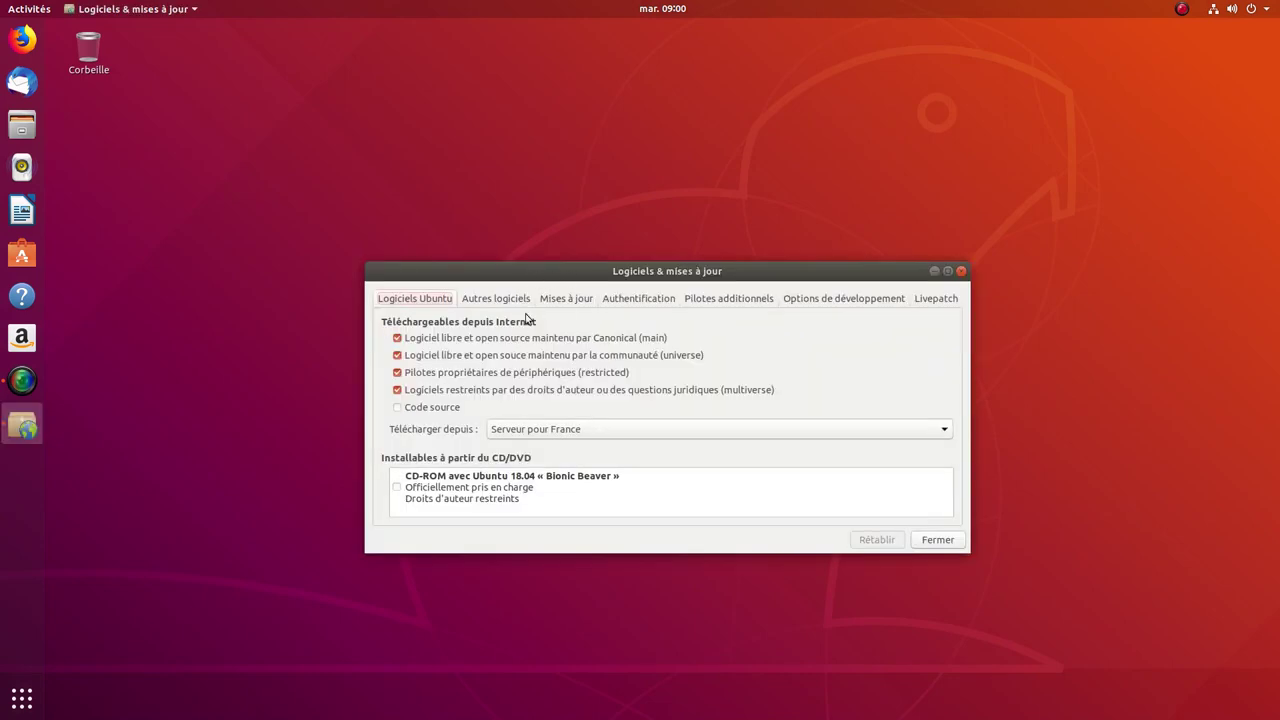
# Step: Tour the Autres logiciels, Mises à jour, Authentification, Pilotes additionnels, Développeurs and Livepatch tabs
pyautogui.click(508, 294)
pyautogui.click(570, 303)
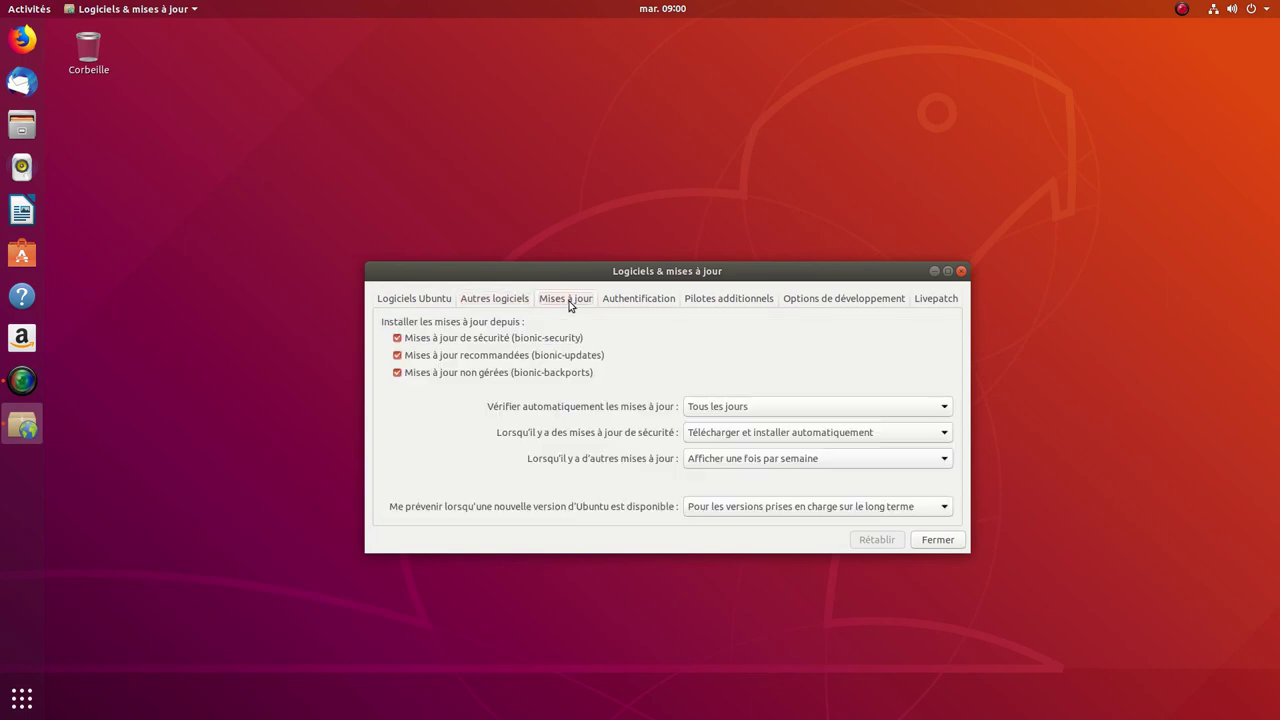
pyautogui.click(660, 302)
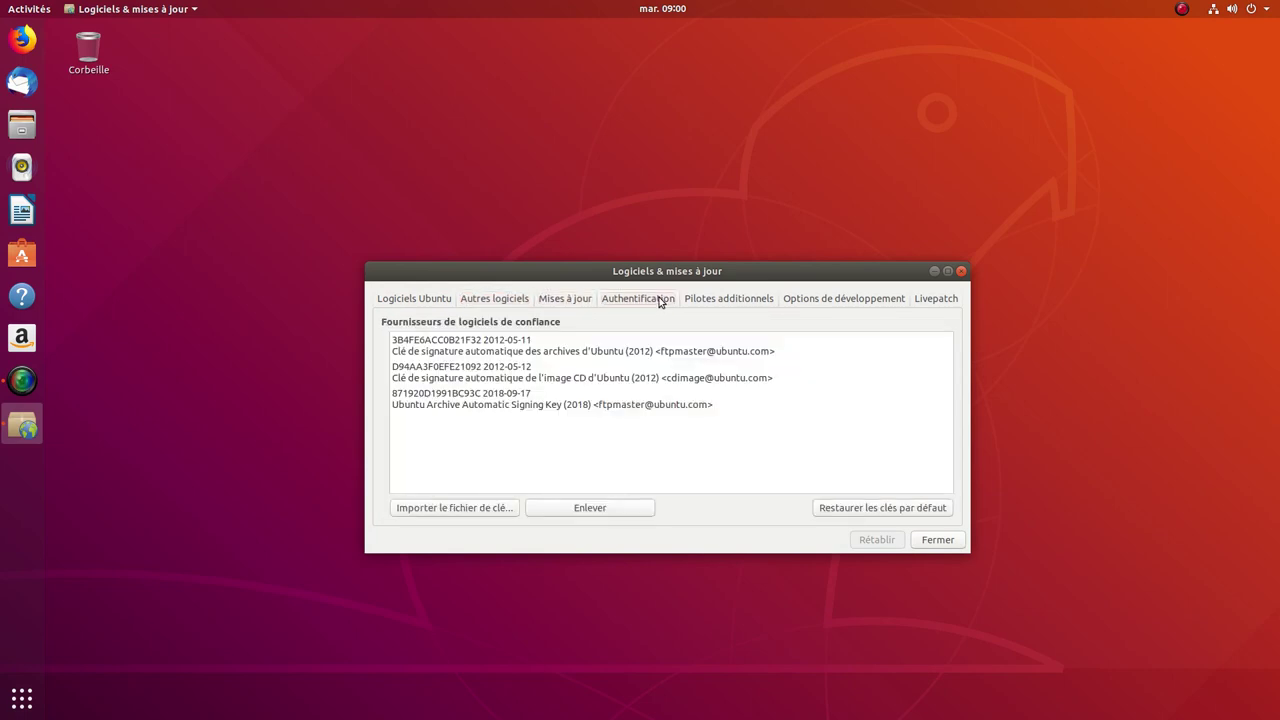
pyautogui.click(735, 300)
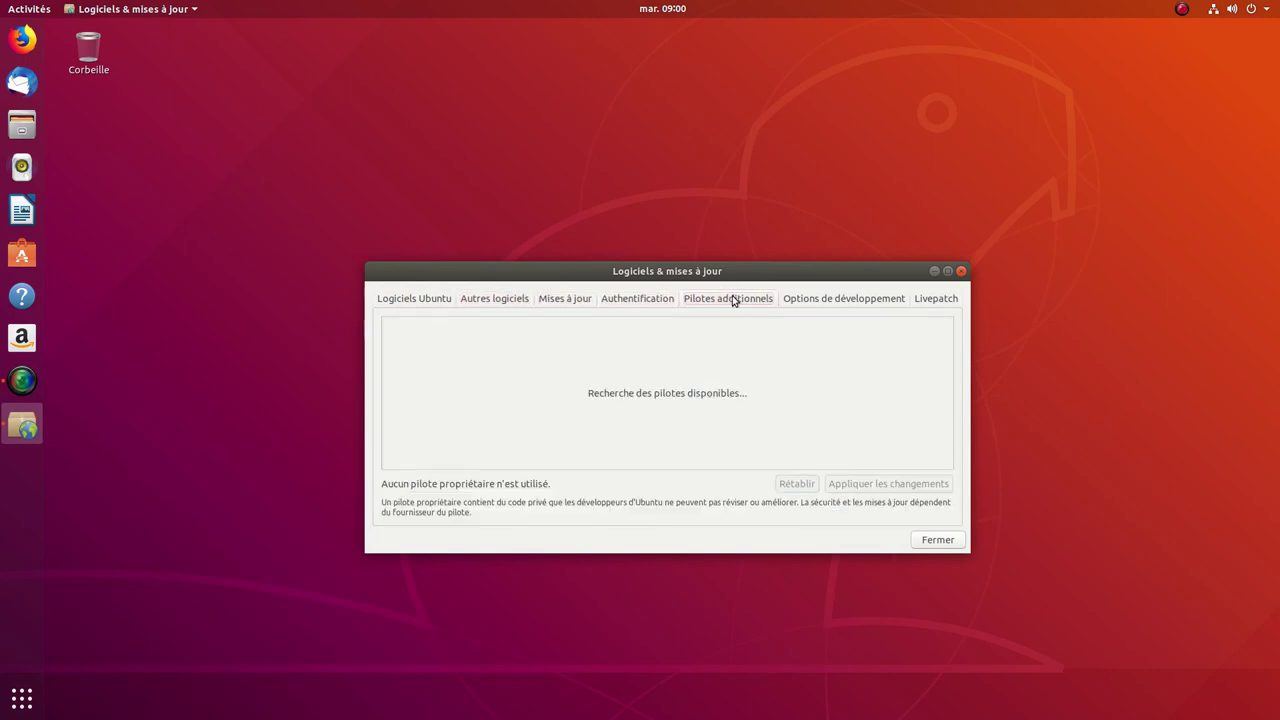
pyautogui.click(826, 301)
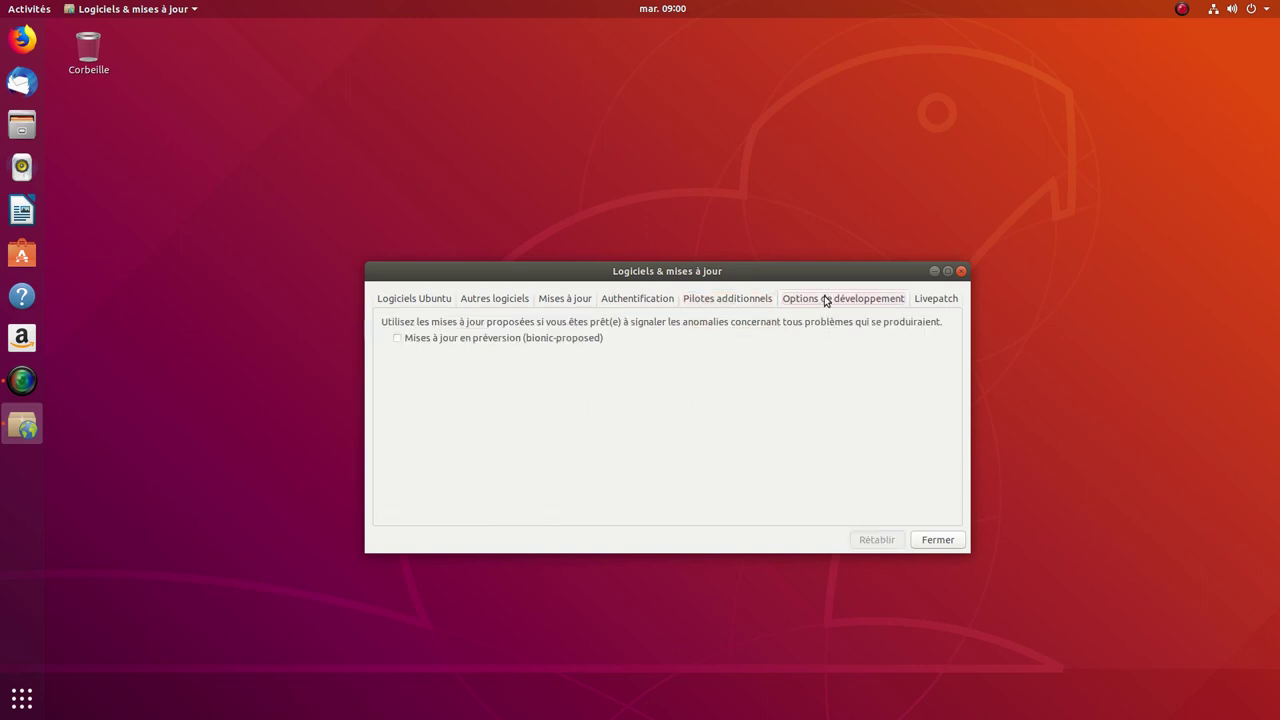
pyautogui.click(933, 303)
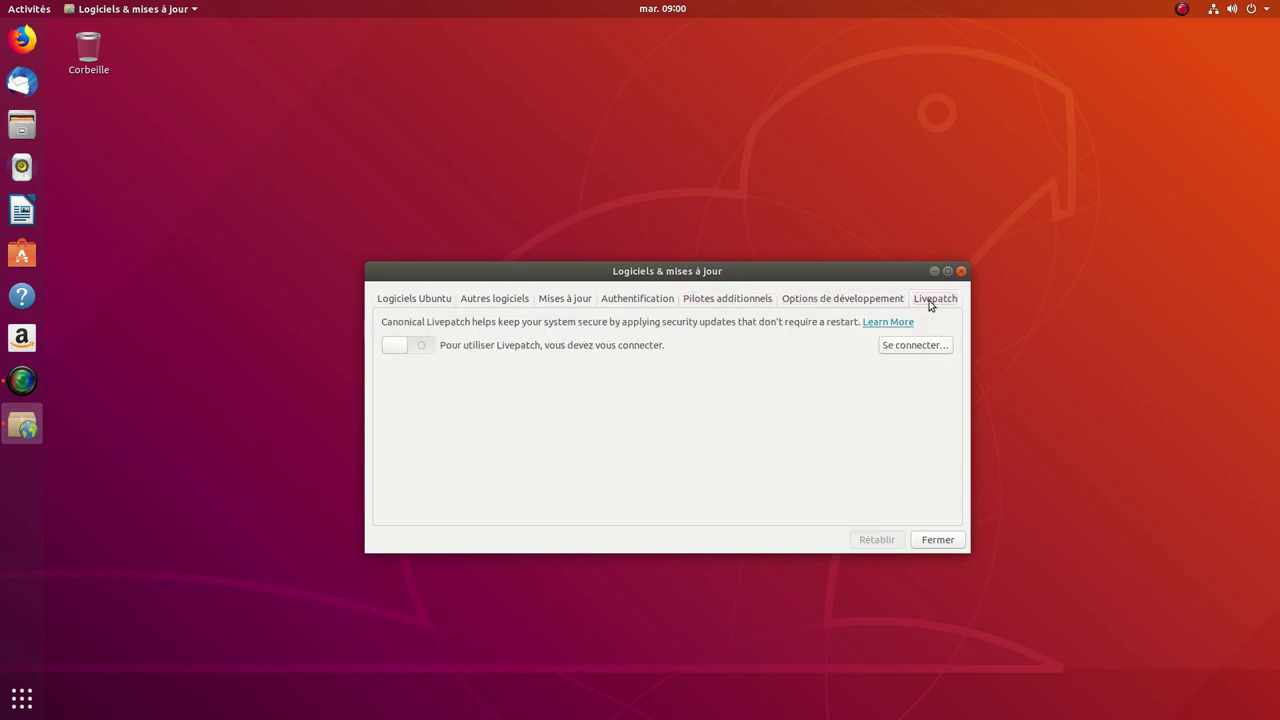
# Step: Review the Logiciels Ubuntu sources and the Canonical partner sources, then close the window
pyautogui.click(395, 299)
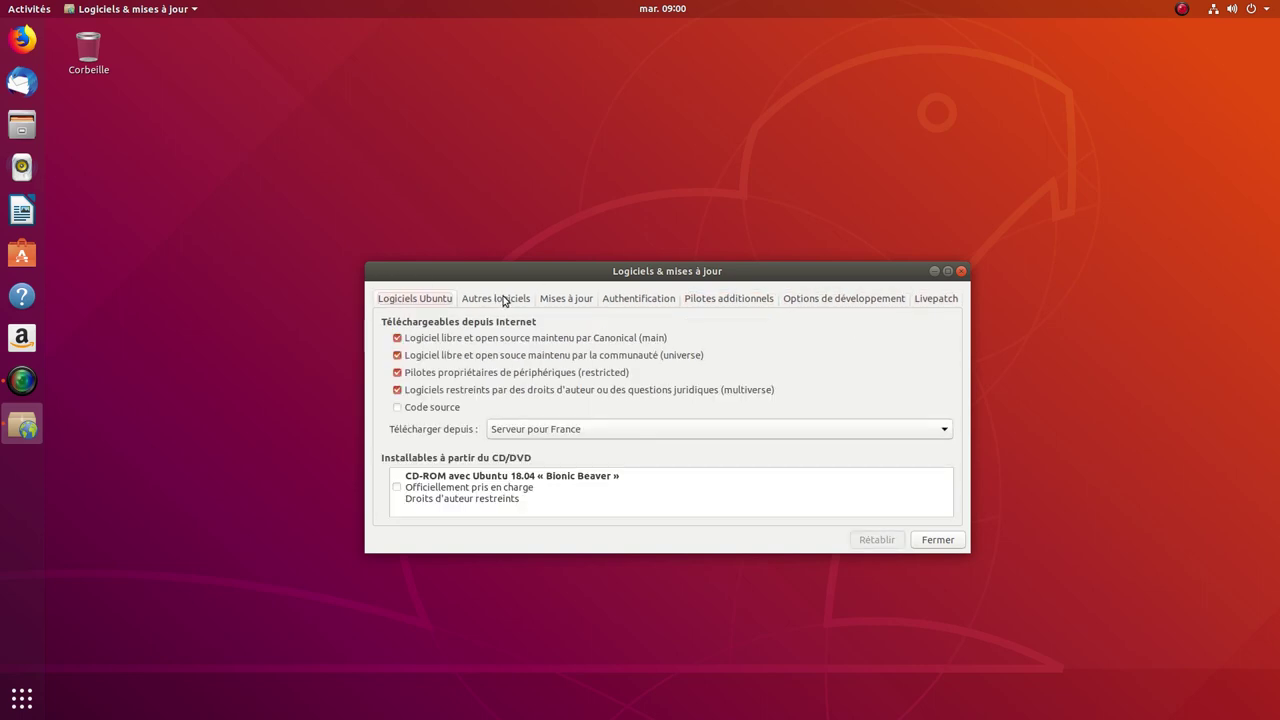
pyautogui.click(505, 302)
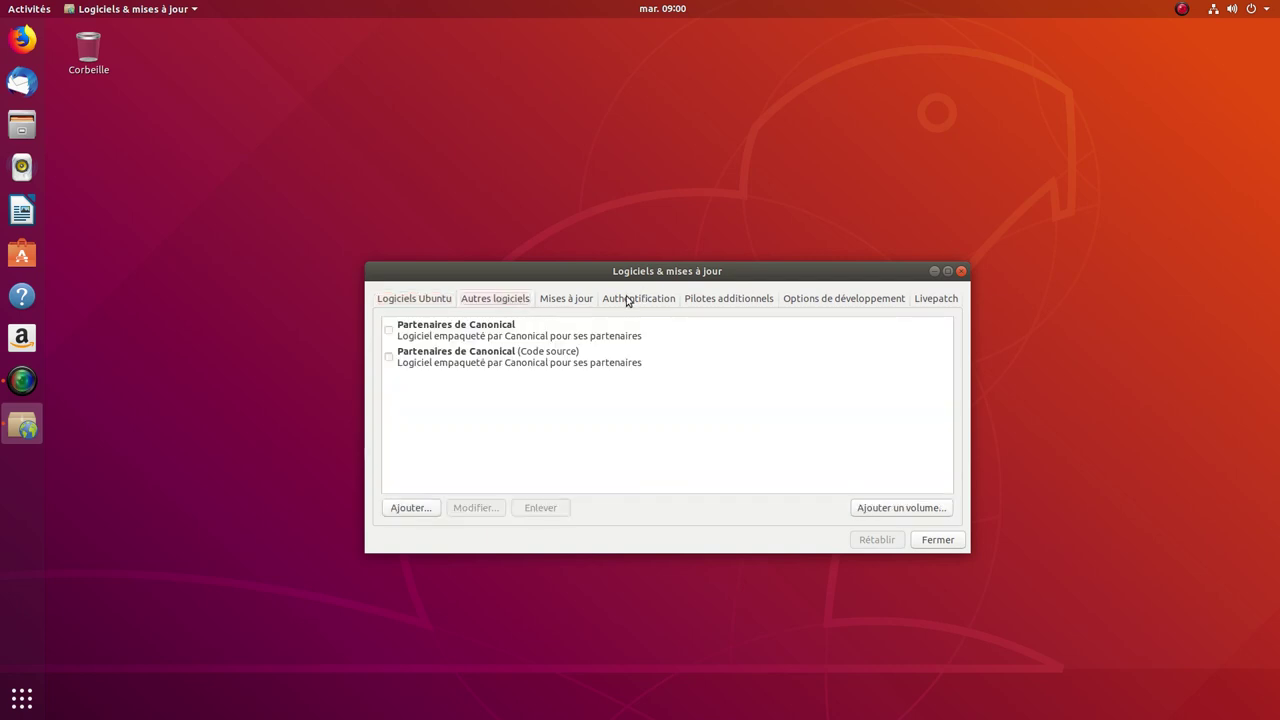
pyautogui.click(961, 270)
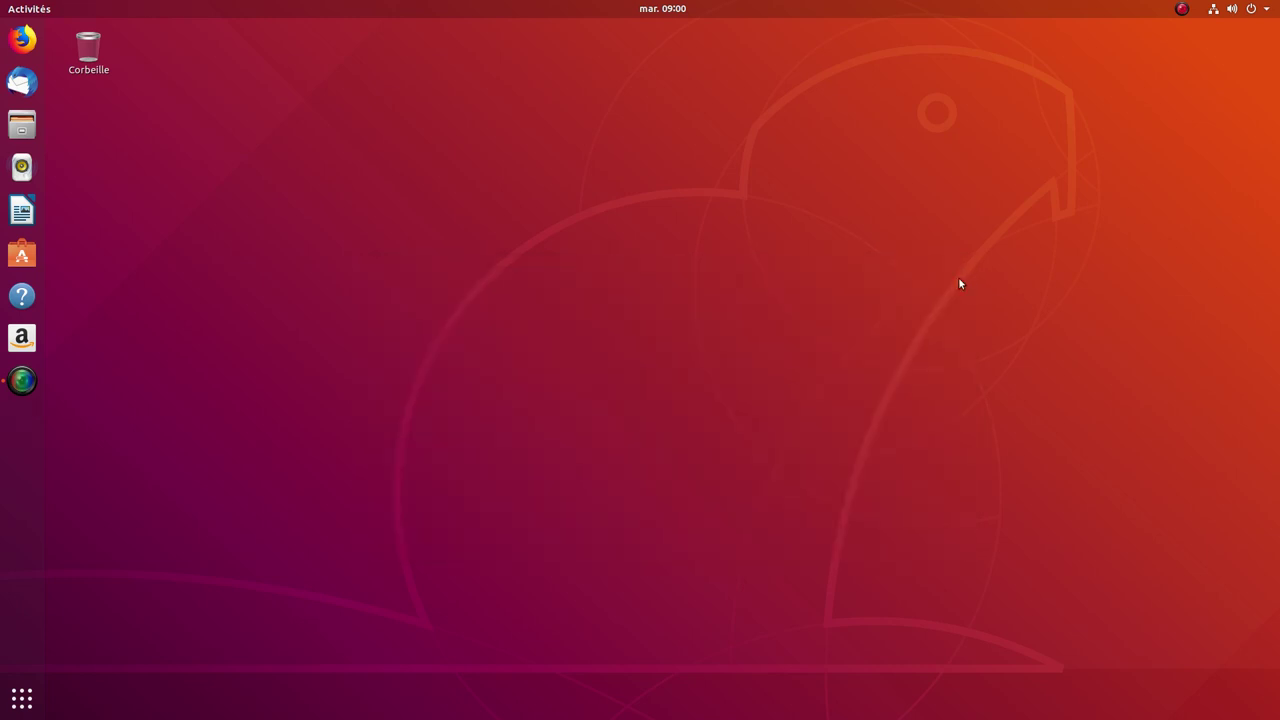
# Step: Launch Ubuntu Software and browse the Audio et vidéo category before returning home
pyautogui.click(22, 254)
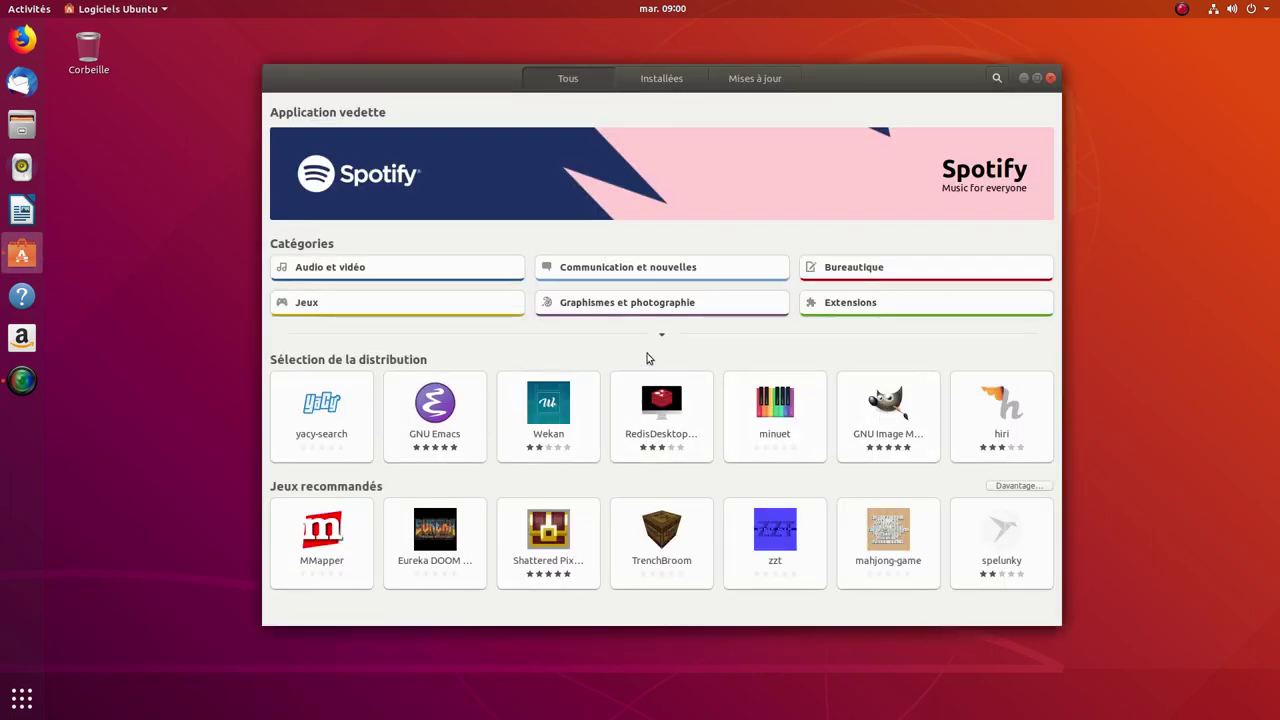
pyautogui.click(389, 274)
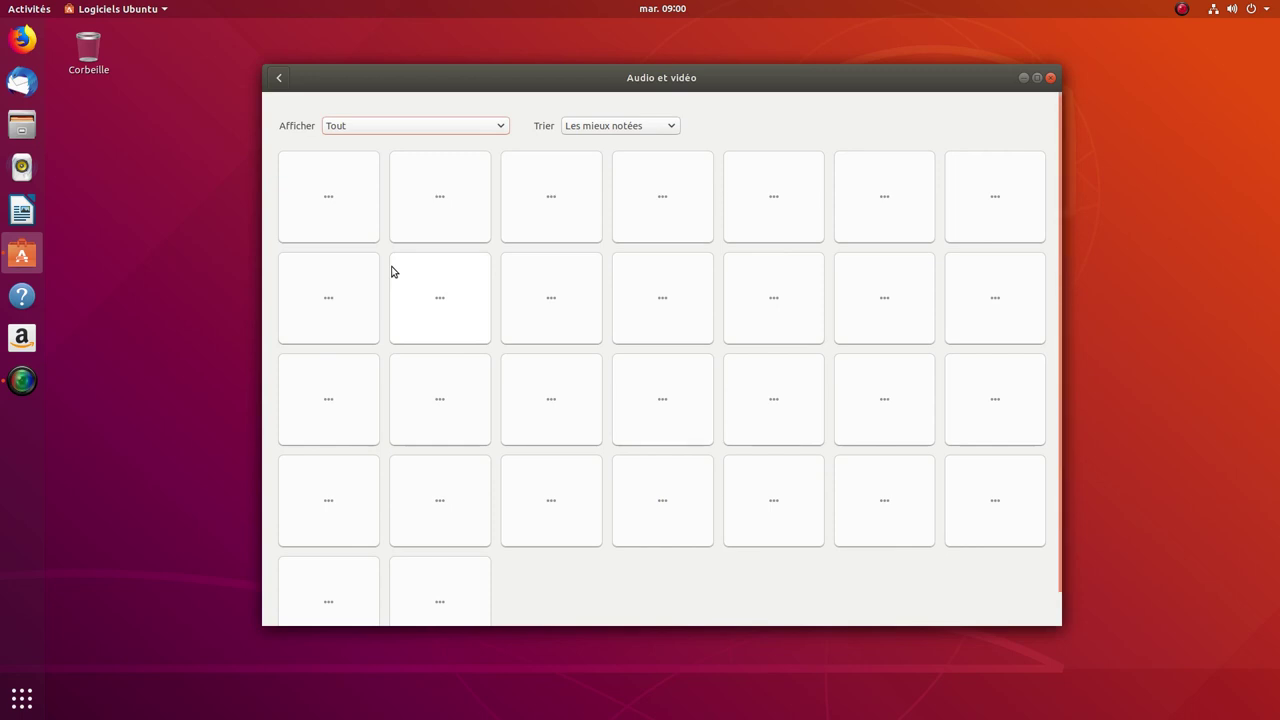
pyautogui.click(279, 80)
# Step: Browse the Bureautique category's office apps, such as gLabels, LyX and LibreOffice, then return home
pyautogui.click(868, 271)
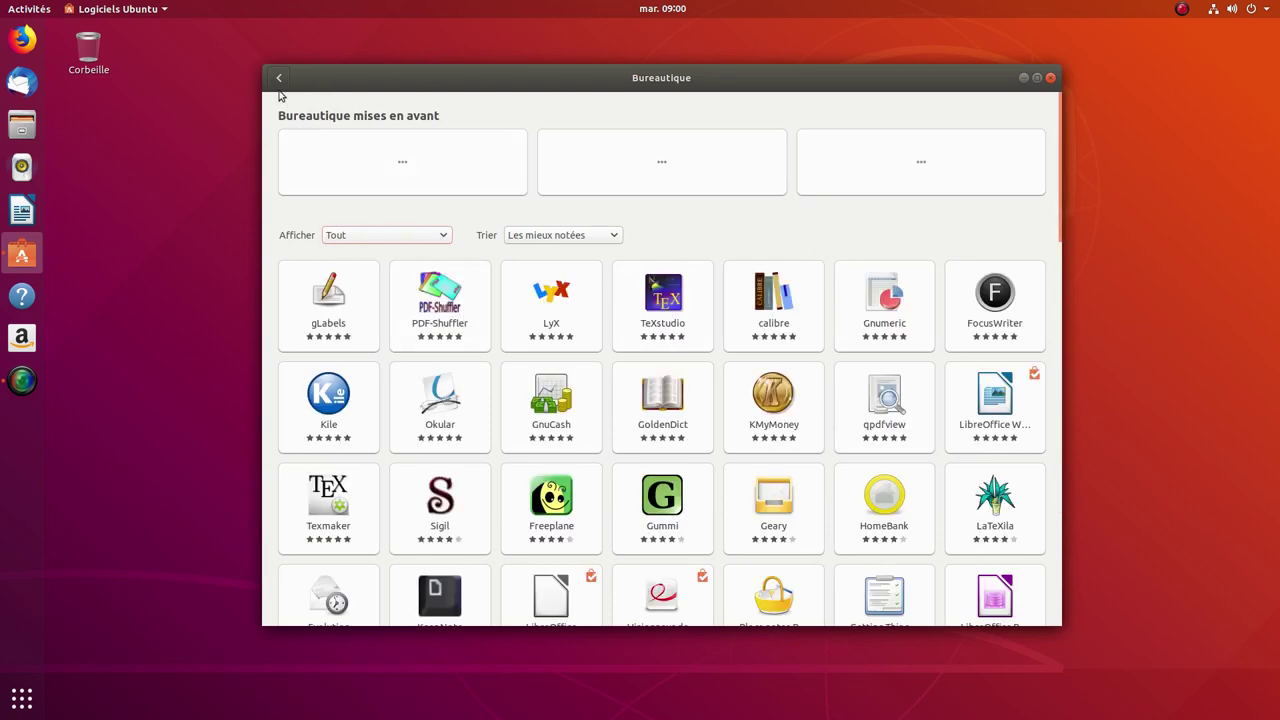
pyautogui.scroll(-3, 654, 401)
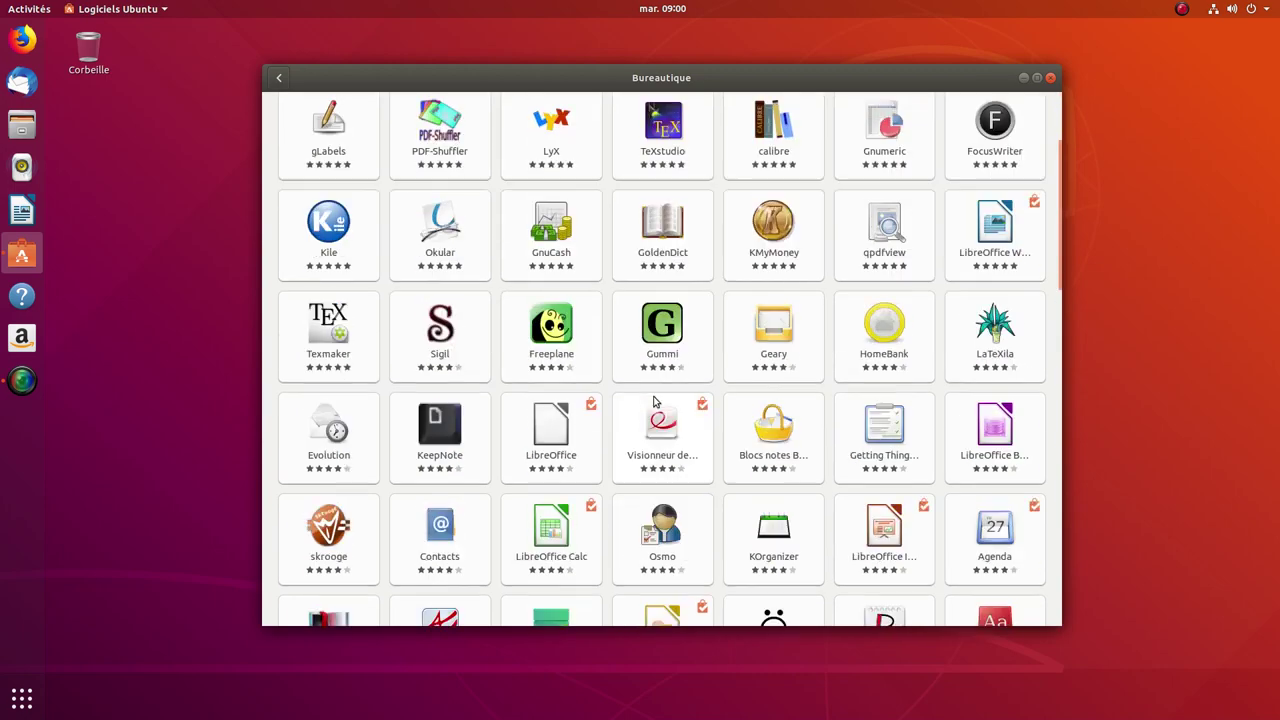
pyautogui.scroll(-9, 654, 401)
pyautogui.scroll(12, 650, 400)
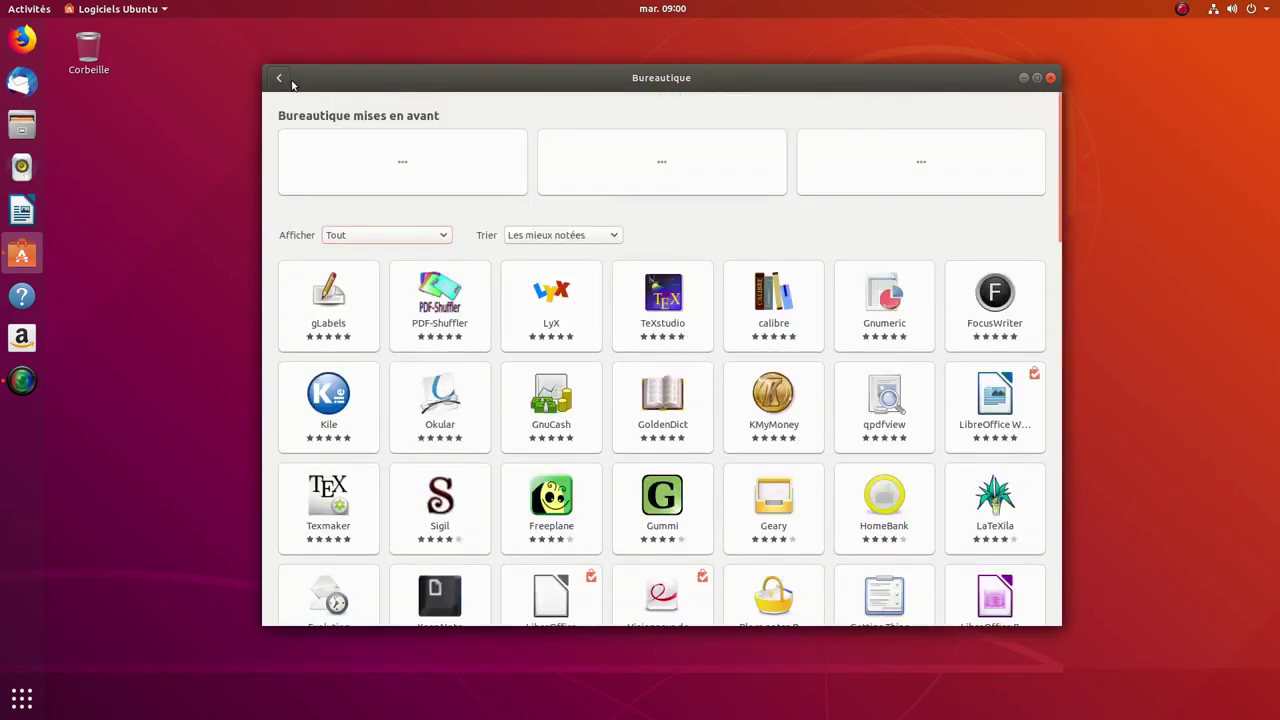
pyautogui.click(280, 79)
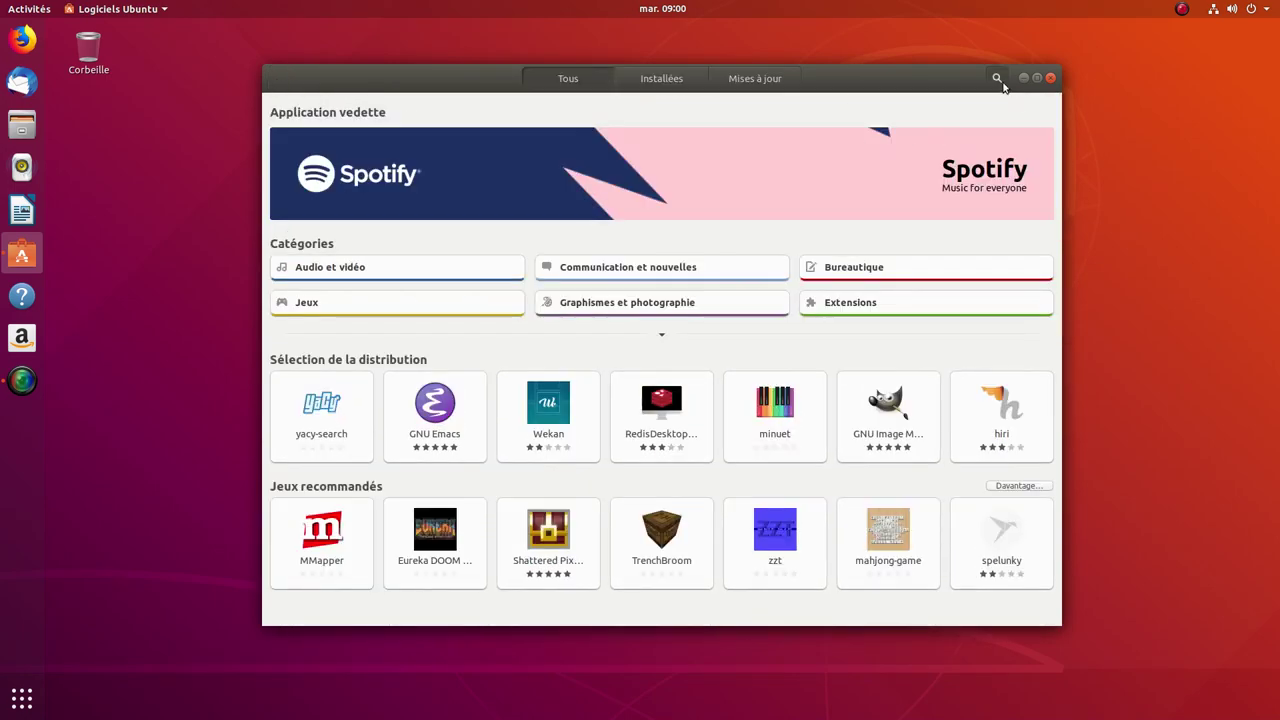
# Step: Search the store for 'gimp' and view the snap GIMP 2.10.12 details
pyautogui.click(992, 83)
pyautogui.write('gimp')
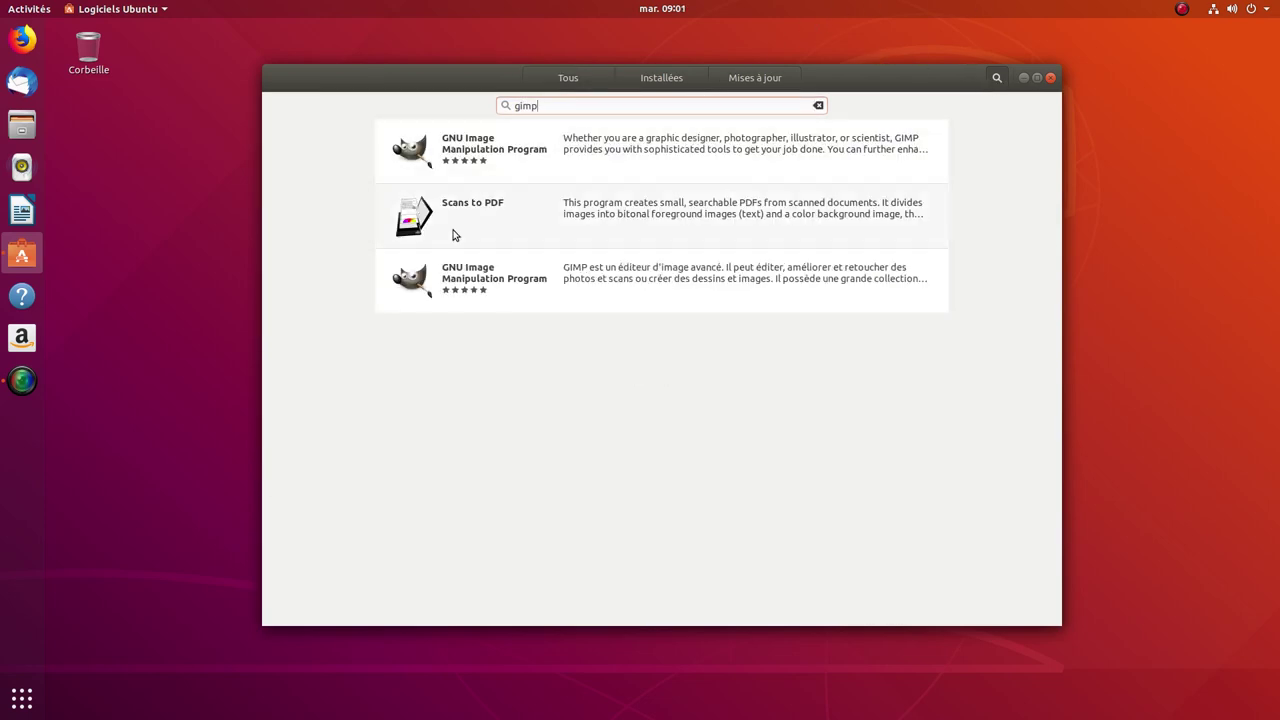
pyautogui.click(651, 151)
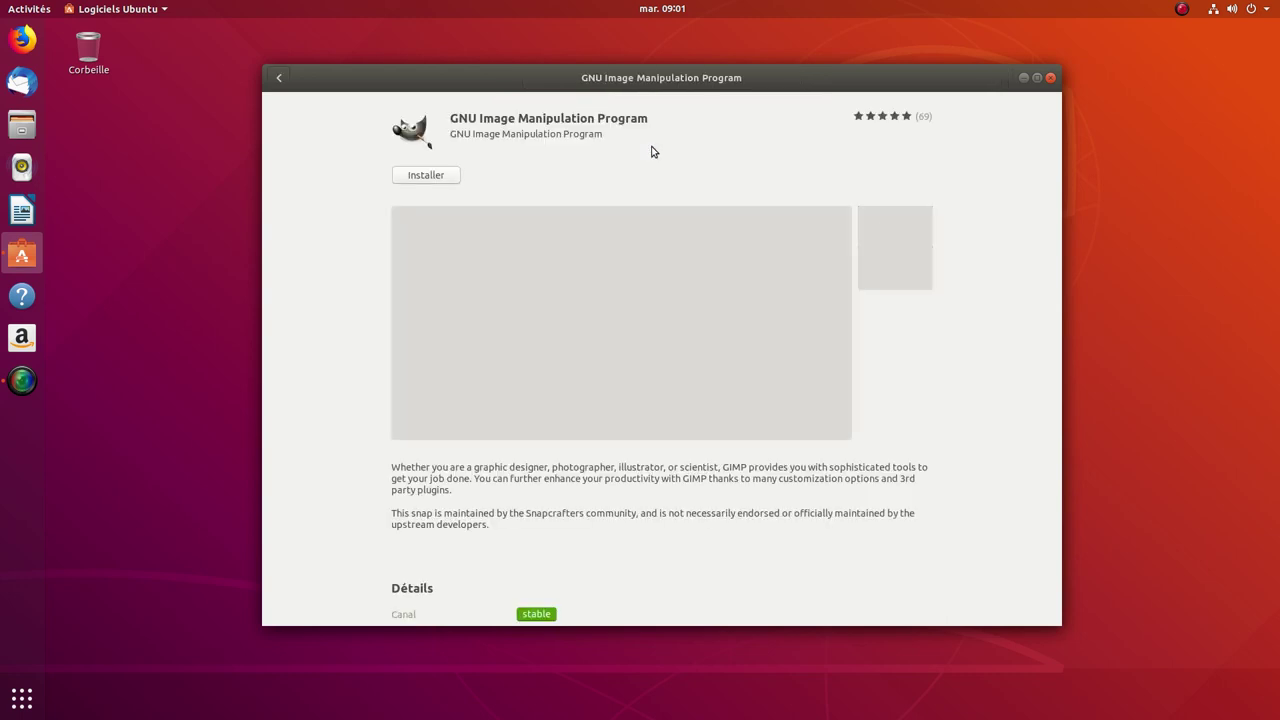
pyautogui.scroll(-5, 746, 366)
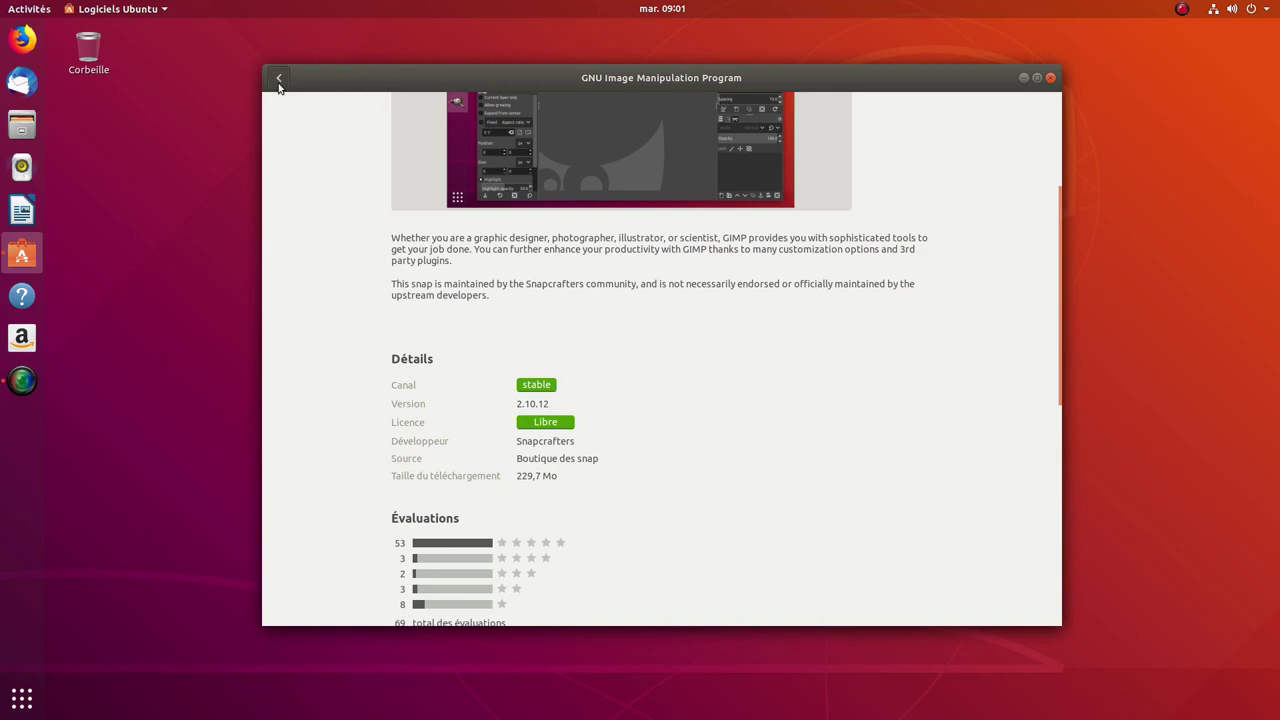
# Step: View the ubuntu-bionic-universe GIMP 2.8.22-1 details from the search results
pyautogui.click(279, 78)
pyautogui.click(510, 279)
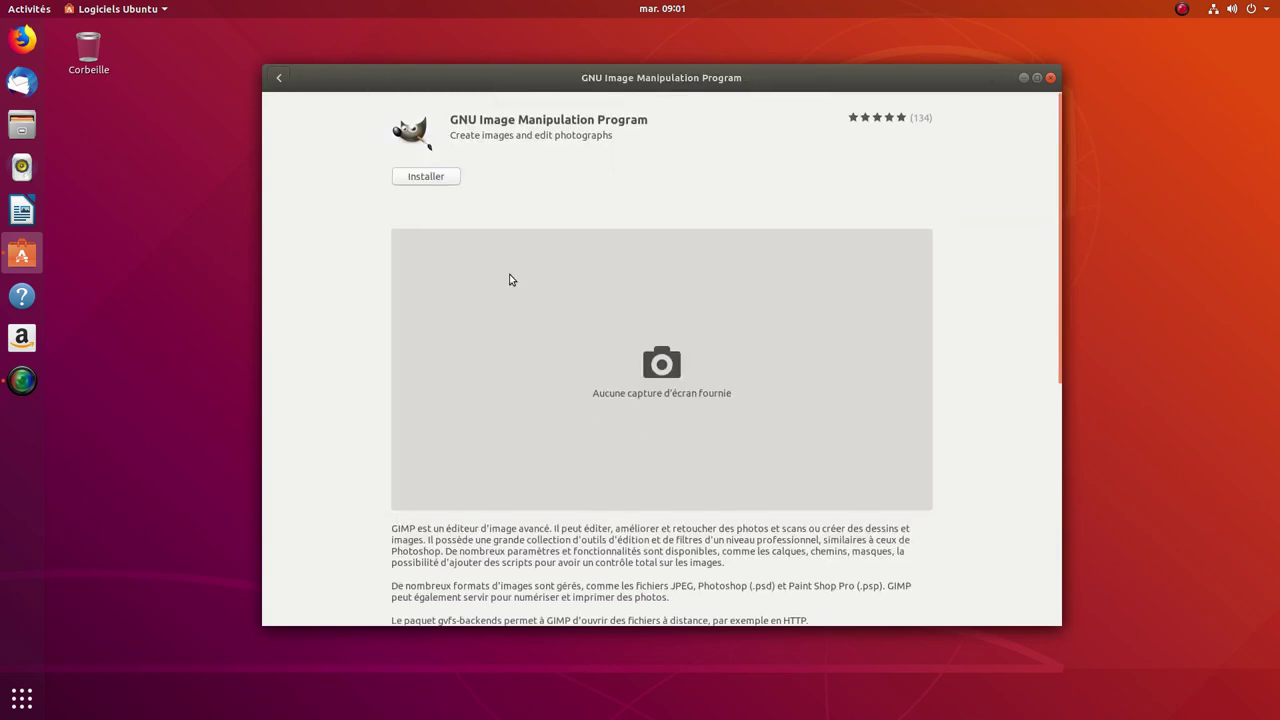
pyautogui.scroll(-5, 495, 293)
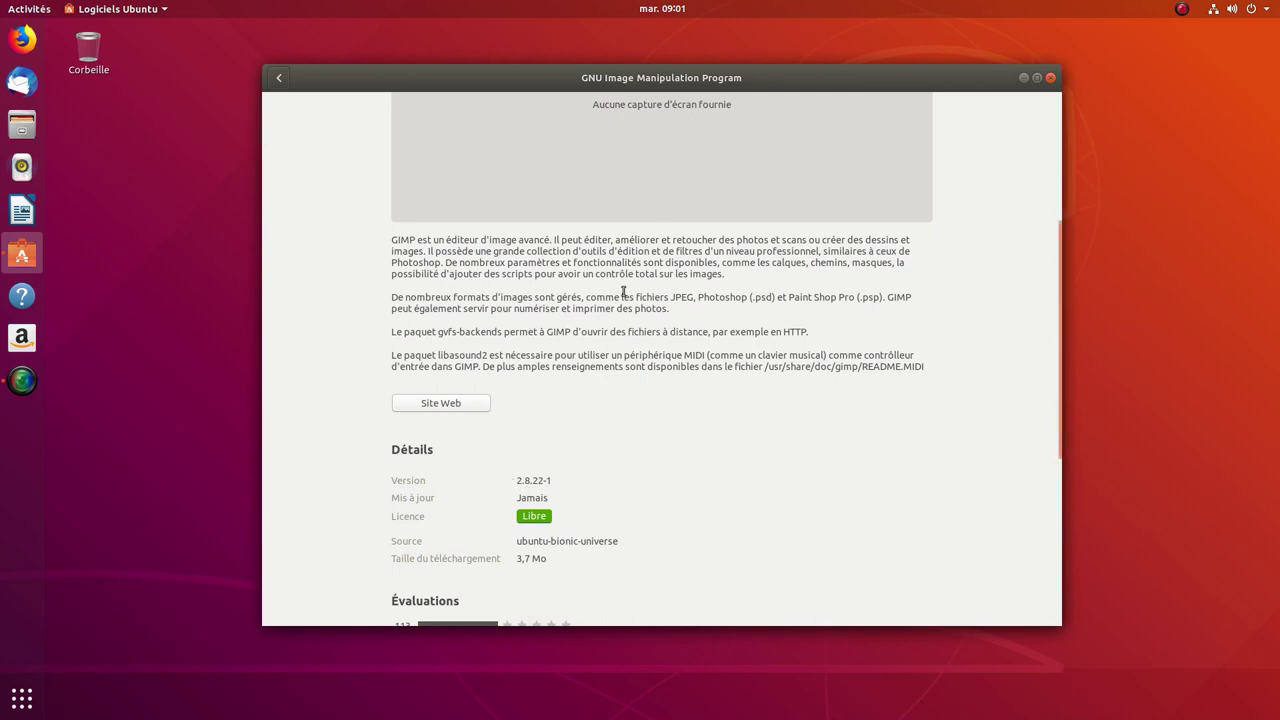
pyautogui.click(279, 79)
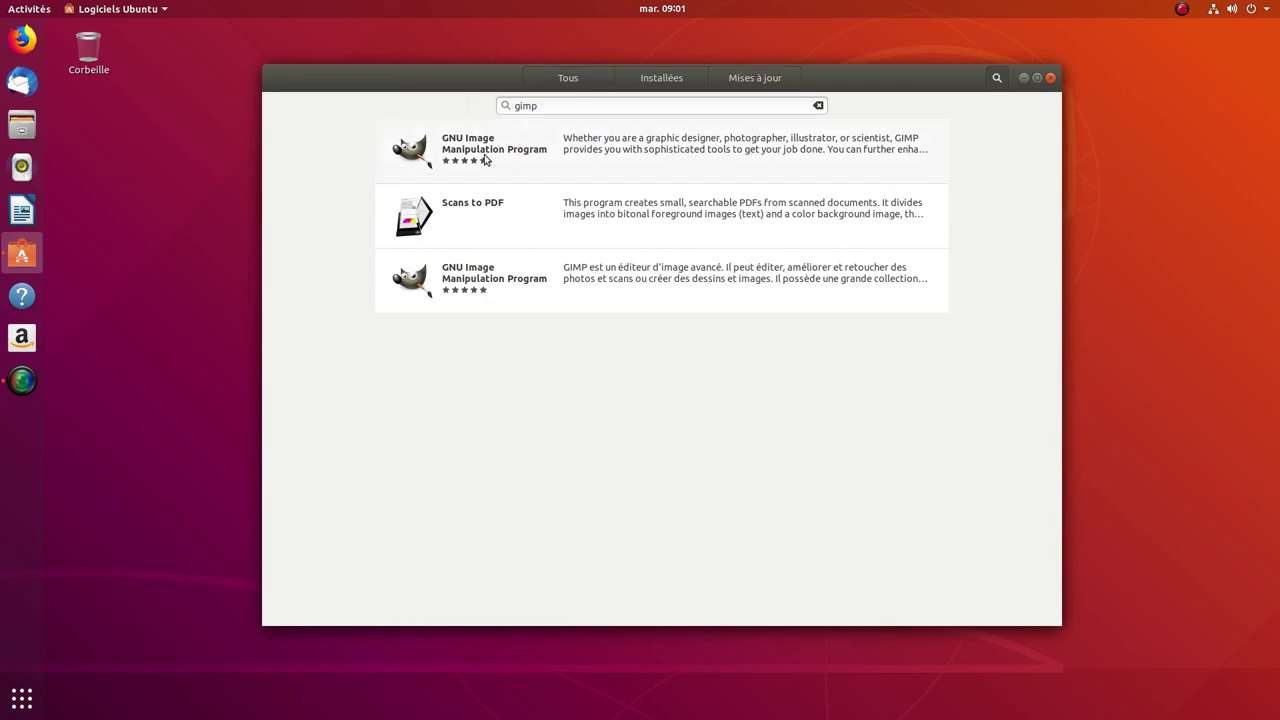
# Step: Recheck the snap GIMP 2.10.12 page's details and ratings
pyautogui.click(485, 160)
pyautogui.scroll(-5, 800, 433)
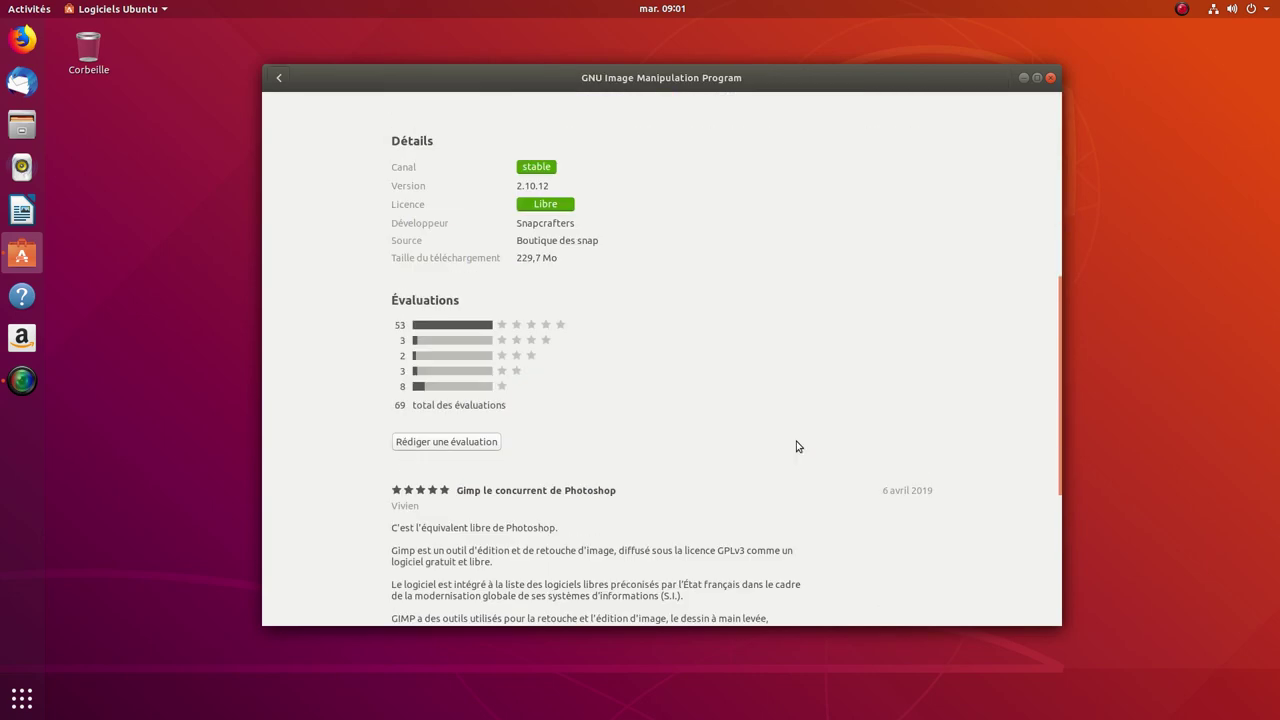
pyautogui.scroll(4, 789, 440)
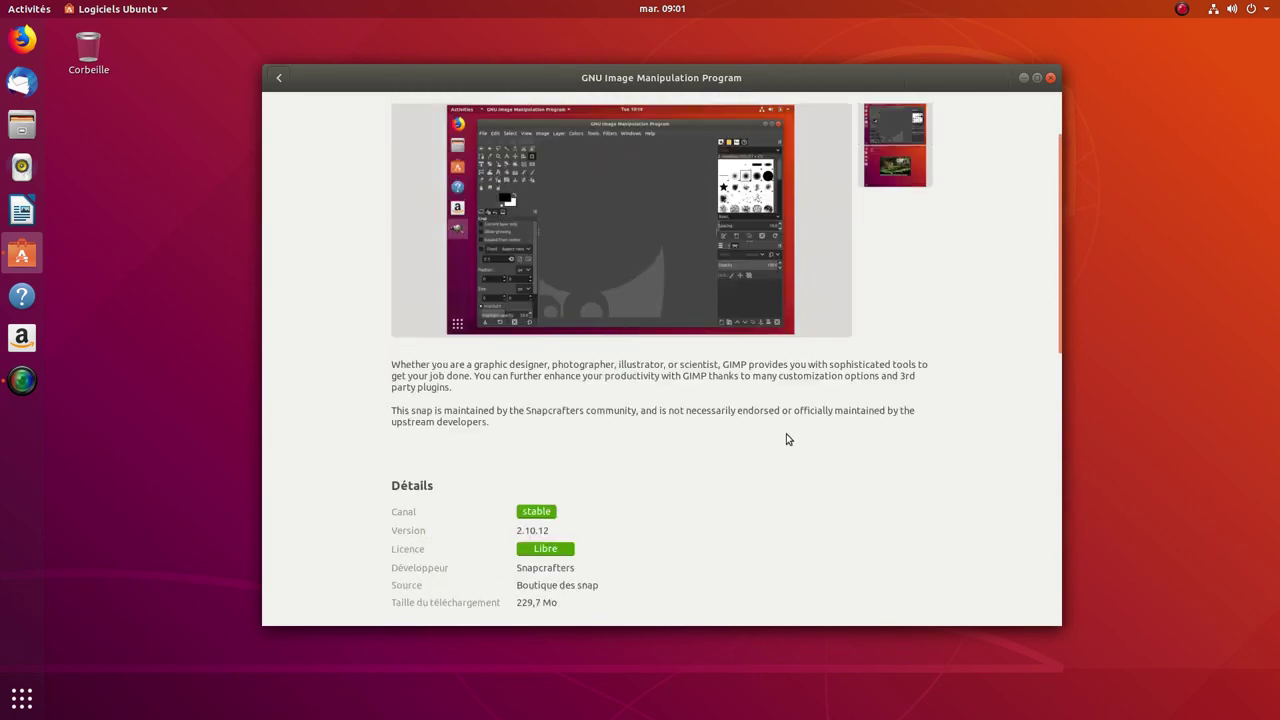
pyautogui.scroll(-1, 789, 437)
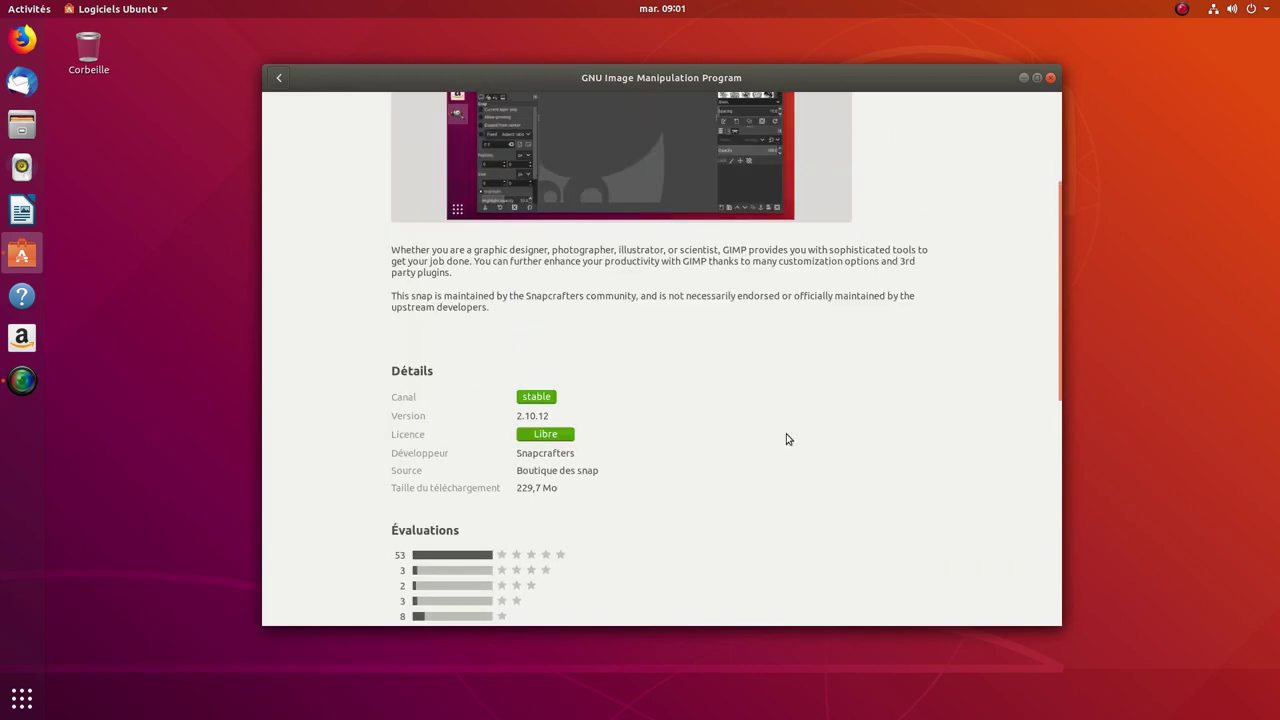
pyautogui.scroll(4, 787, 439)
pyautogui.scroll(-4, 749, 429)
pyautogui.scroll(4, 731, 423)
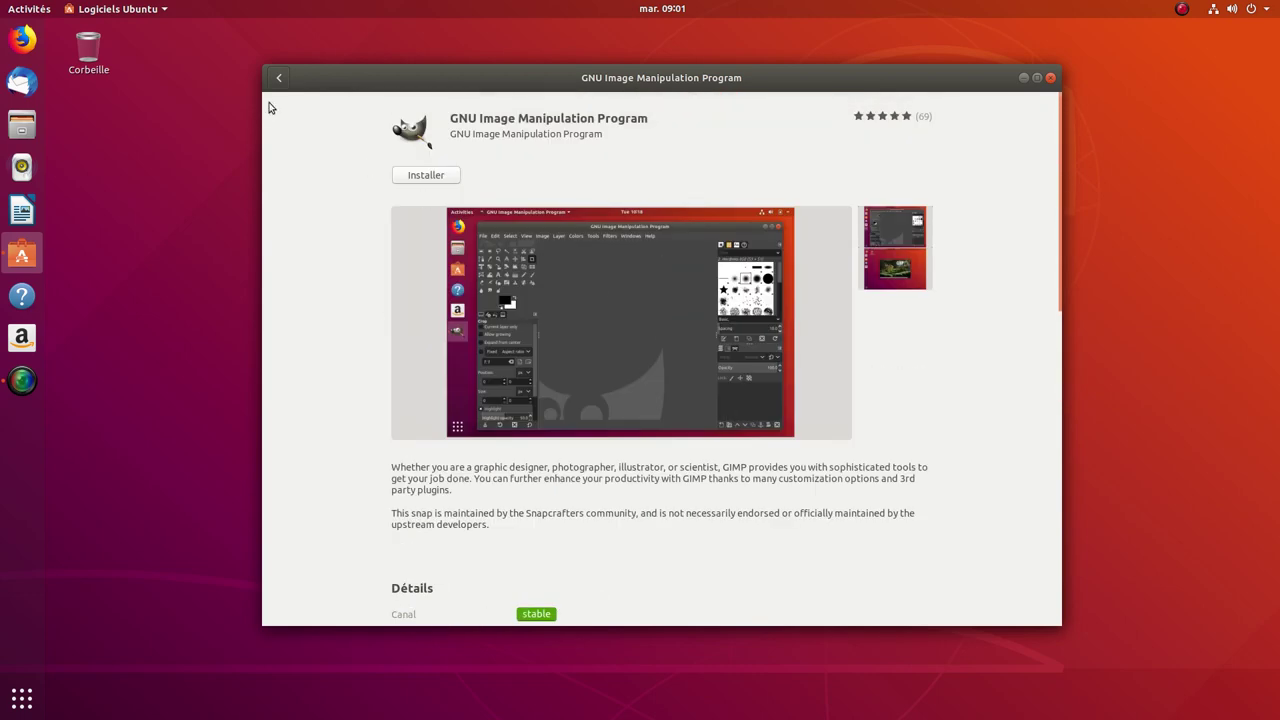
pyautogui.click(279, 77)
# Step: Recheck the GIMP 2.8.22-1 repository page, ending on the gimp search results
pyautogui.click(455, 271)
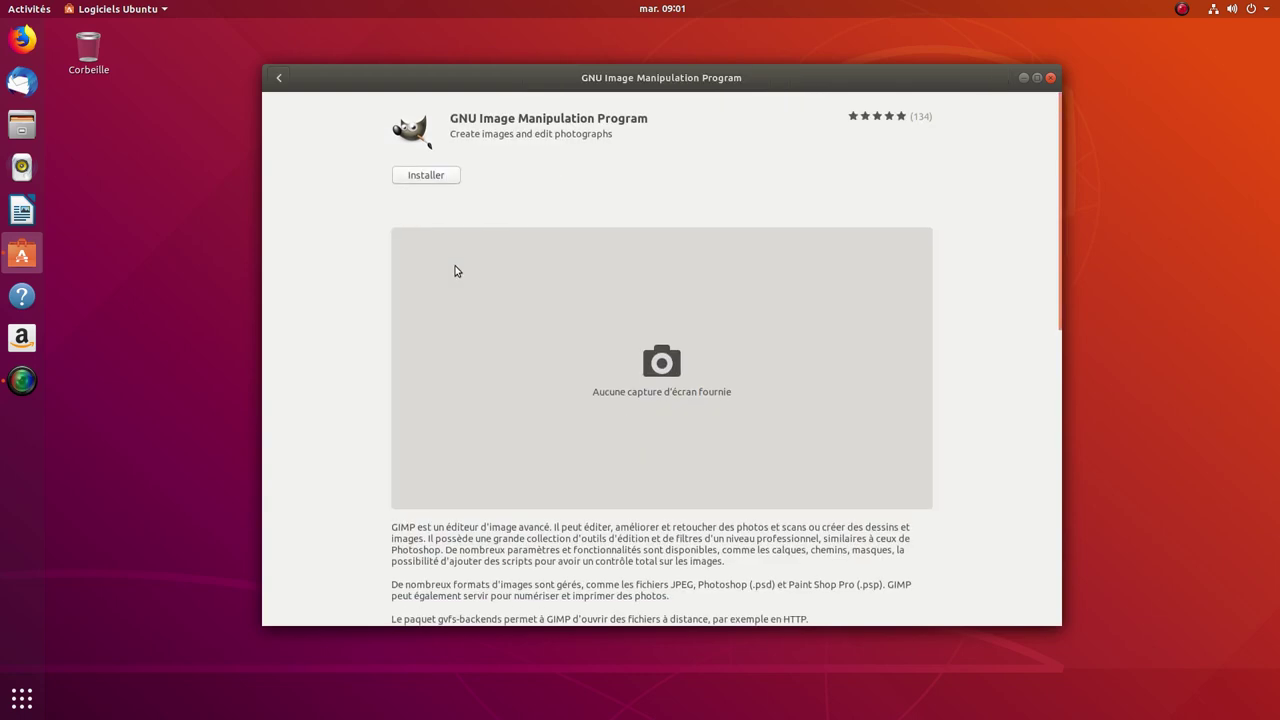
pyautogui.scroll(-5, 366, 320)
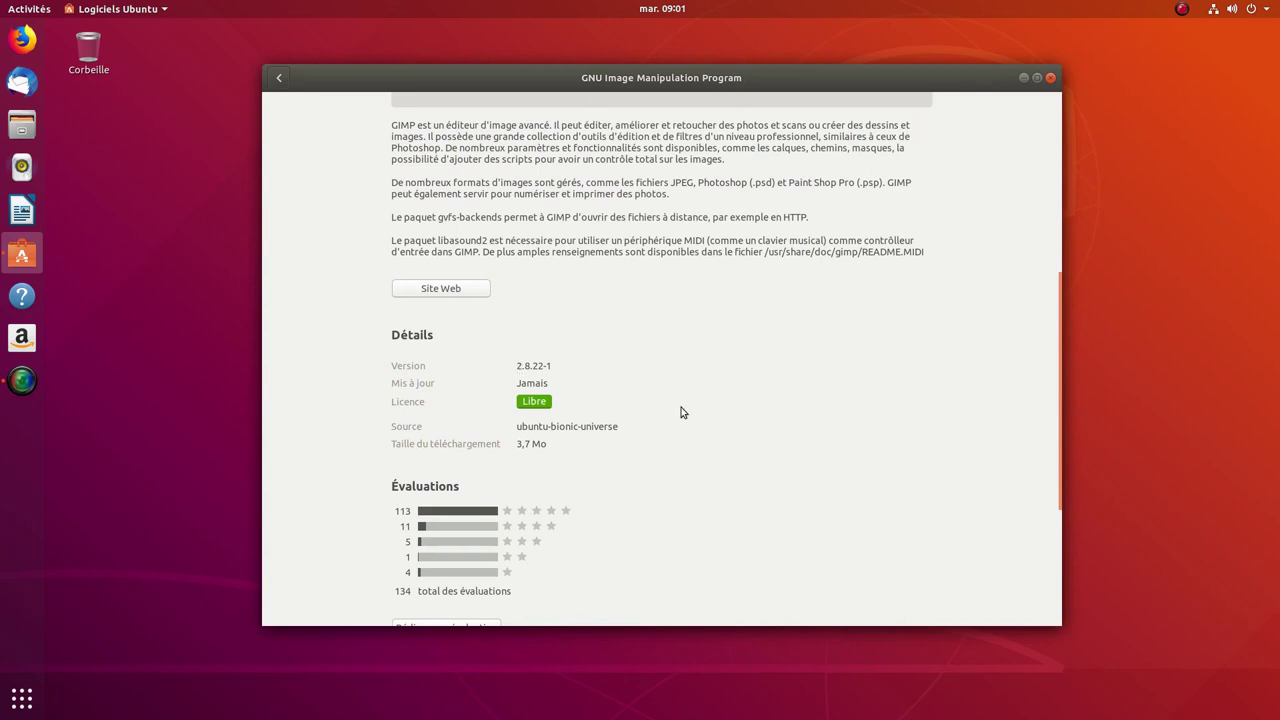
pyautogui.scroll(-1, 678, 412)
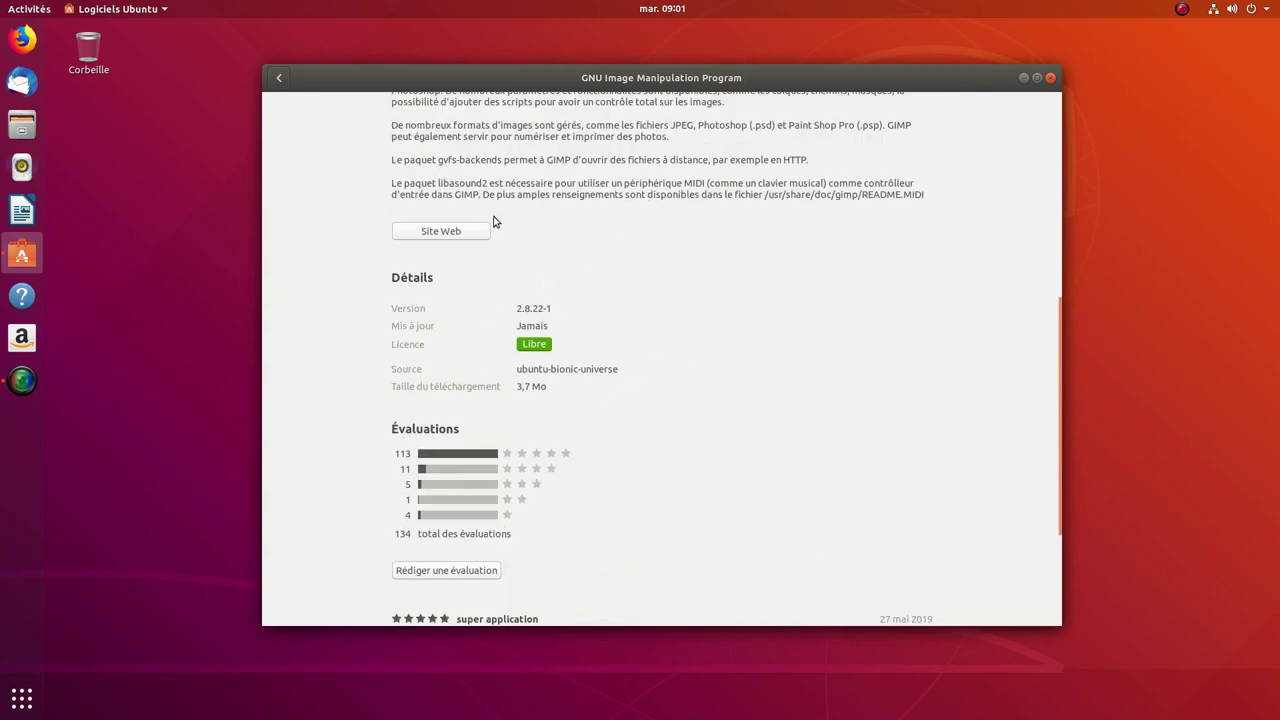
pyautogui.click(280, 78)
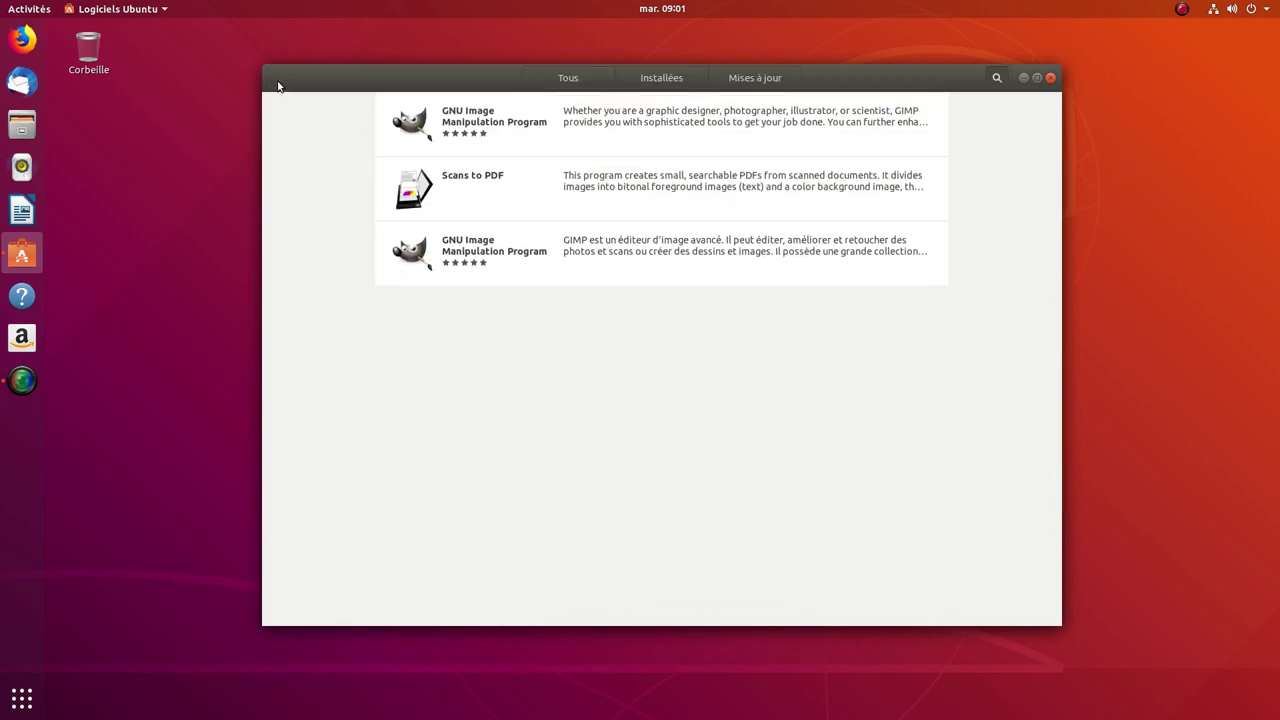